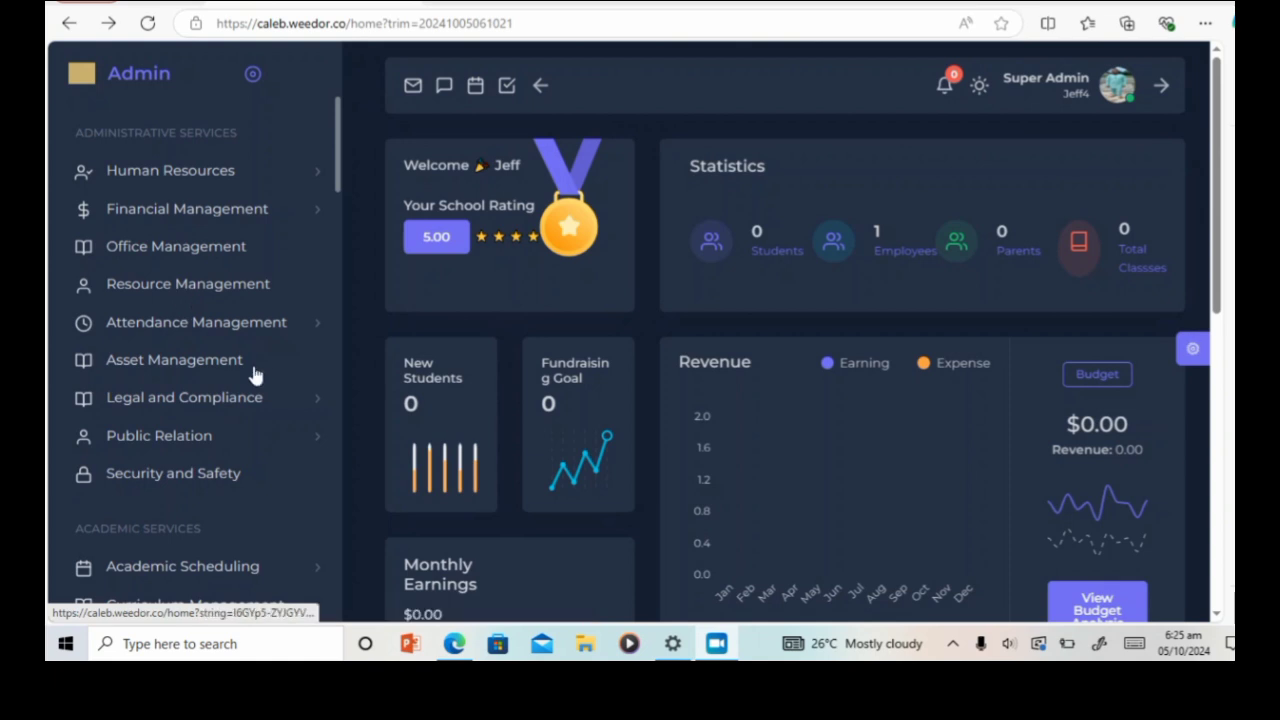
Step: Go to Year Configuration under Academic Scheduling to list the 2024 - 2025 academic year
scroll(240, 370, down, 3)
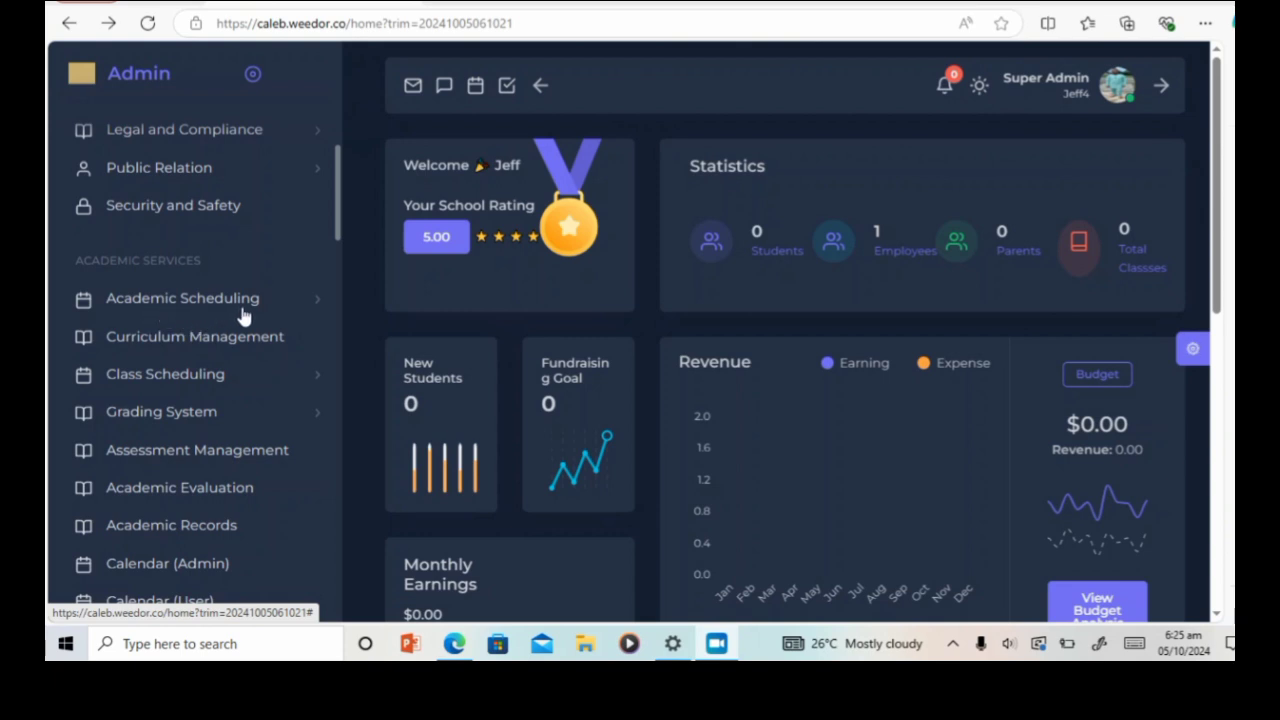
click(274, 309)
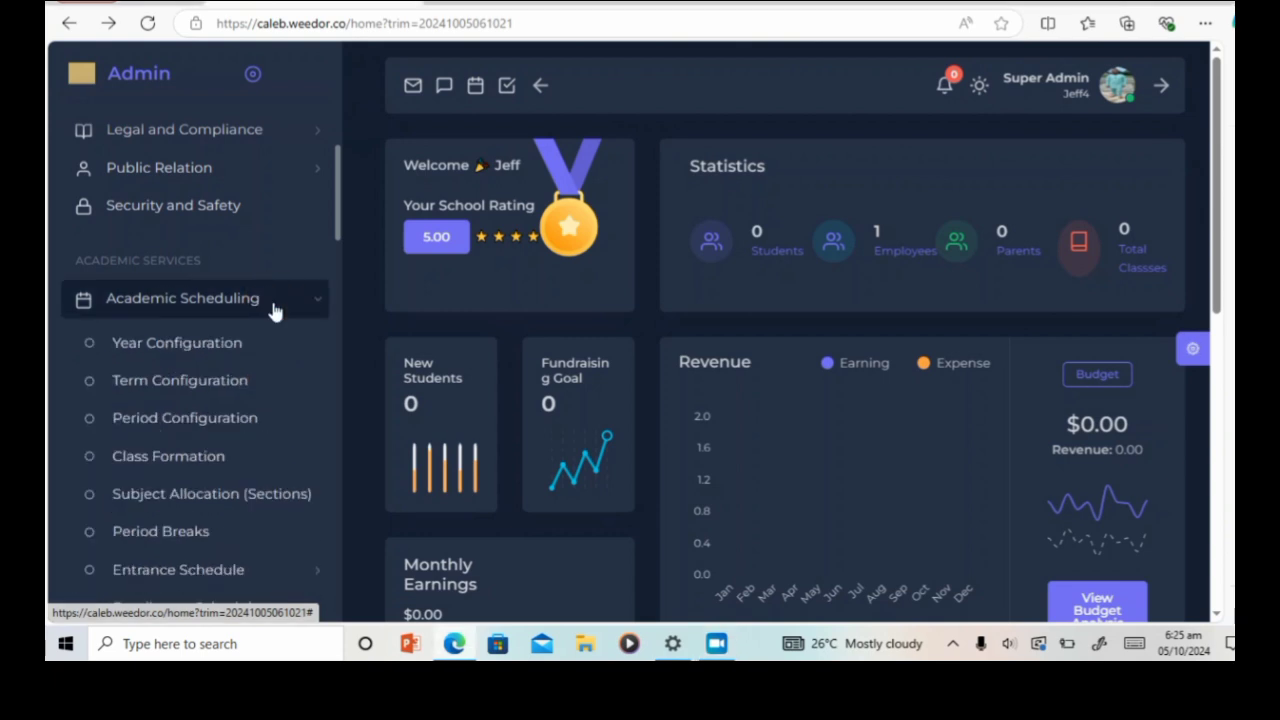
click(213, 355)
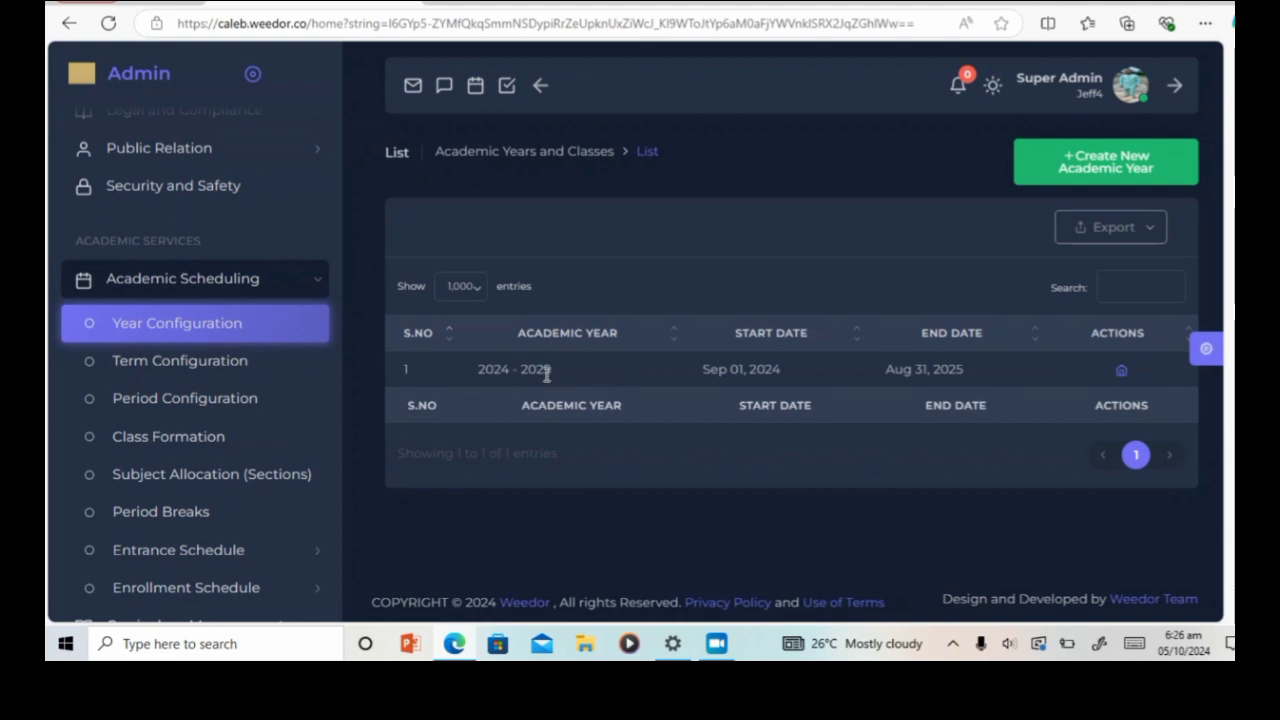
Step: Open class assignment for 2024 - 2025 and review the classes from Pre School to Grade - 12
click(1121, 372)
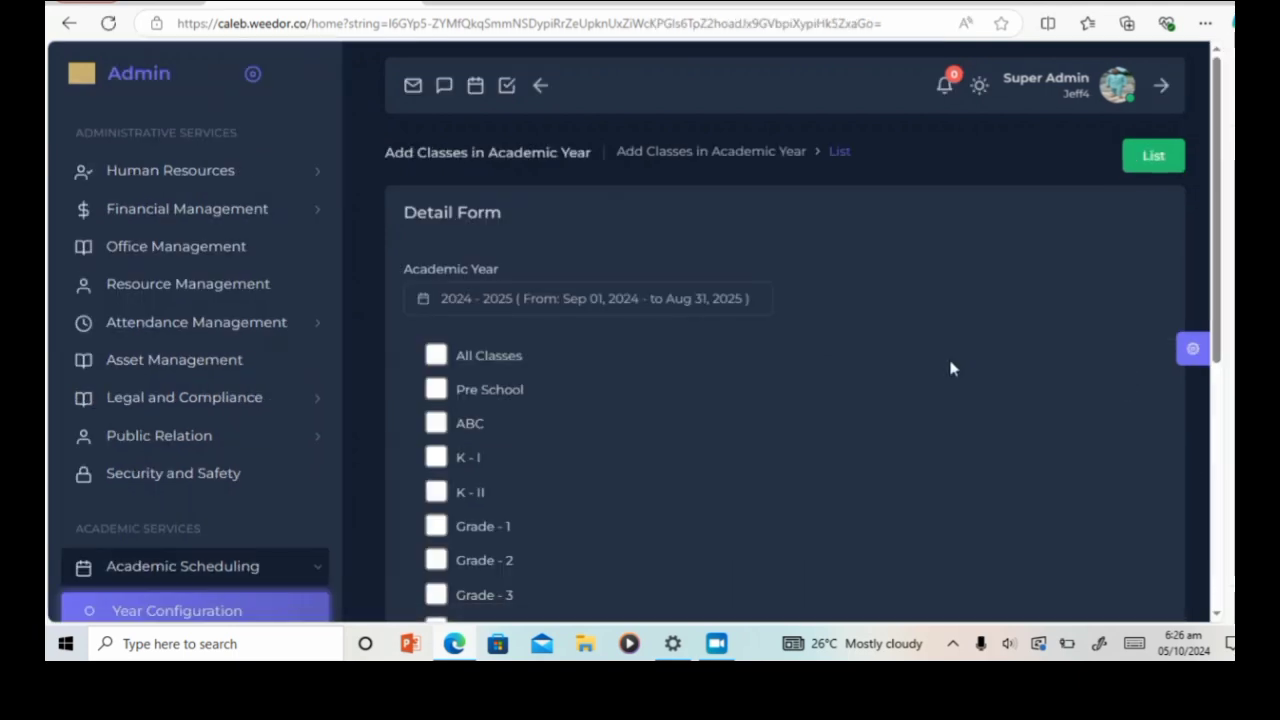
scroll(830, 365, down, 2)
scroll(830, 365, down, 1)
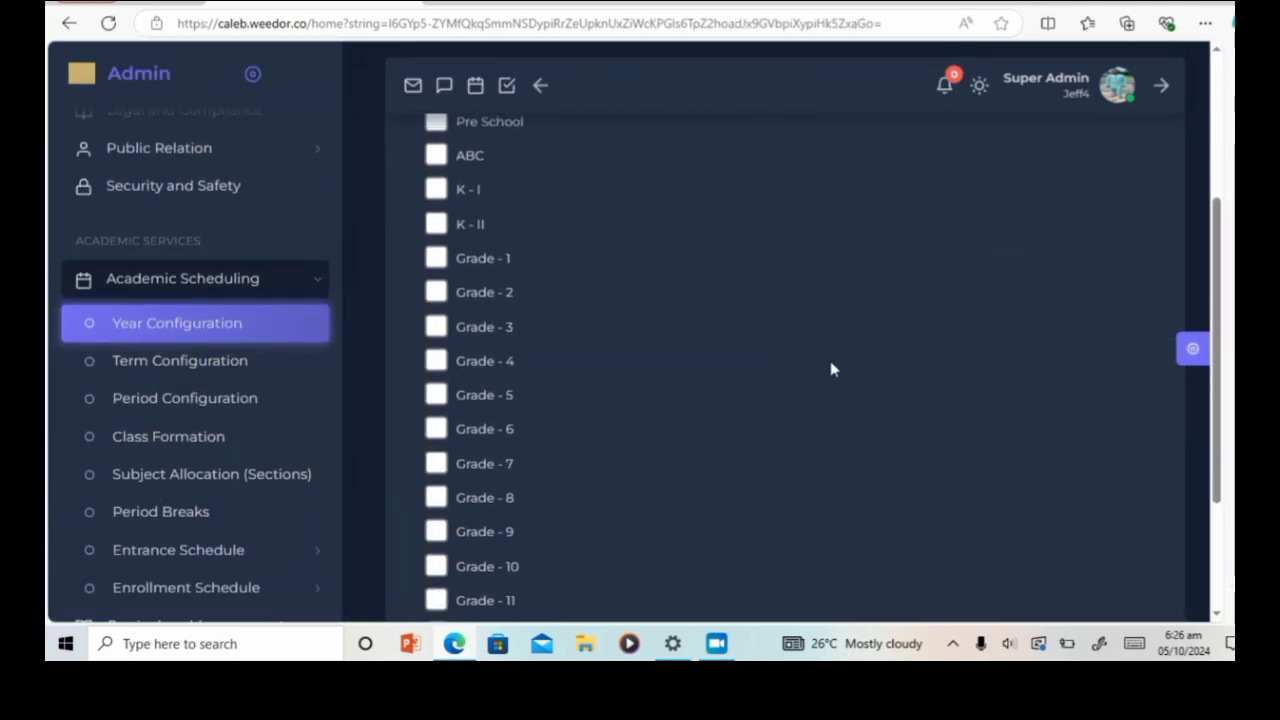
scroll(830, 365, down, 2)
scroll(830, 365, up, 1)
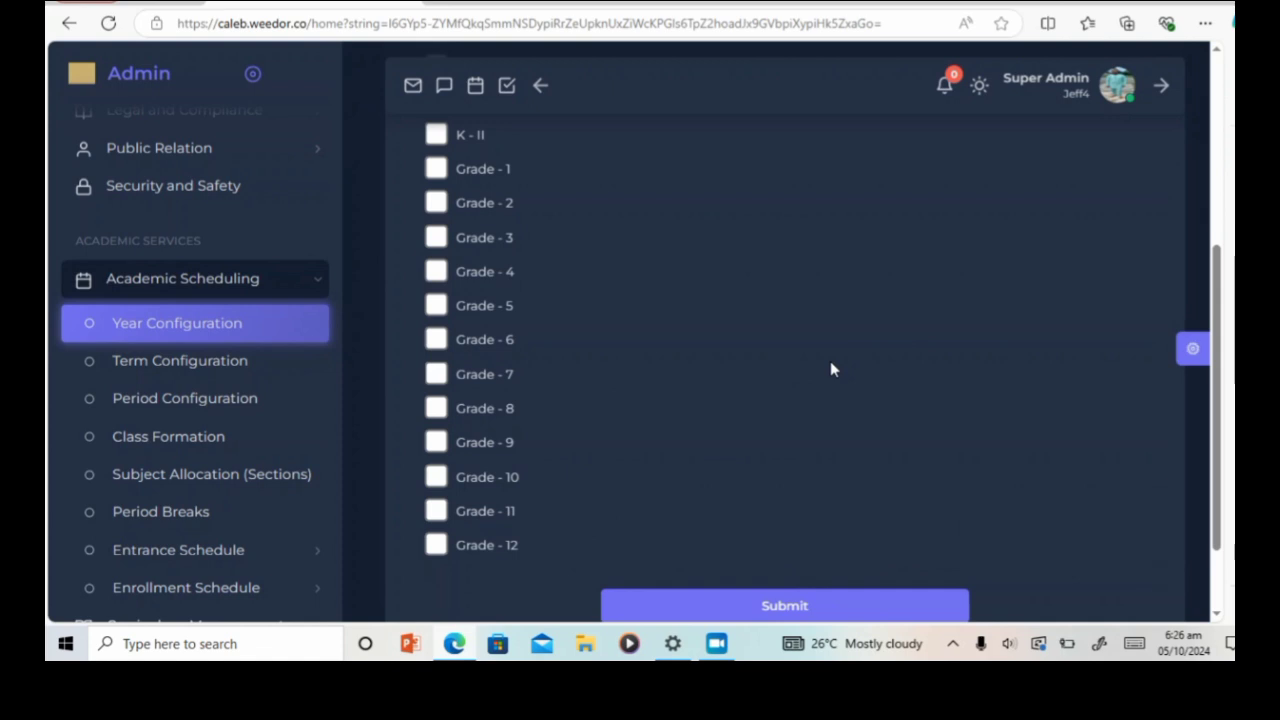
scroll(830, 370, up, 1)
scroll(830, 370, up, 1)
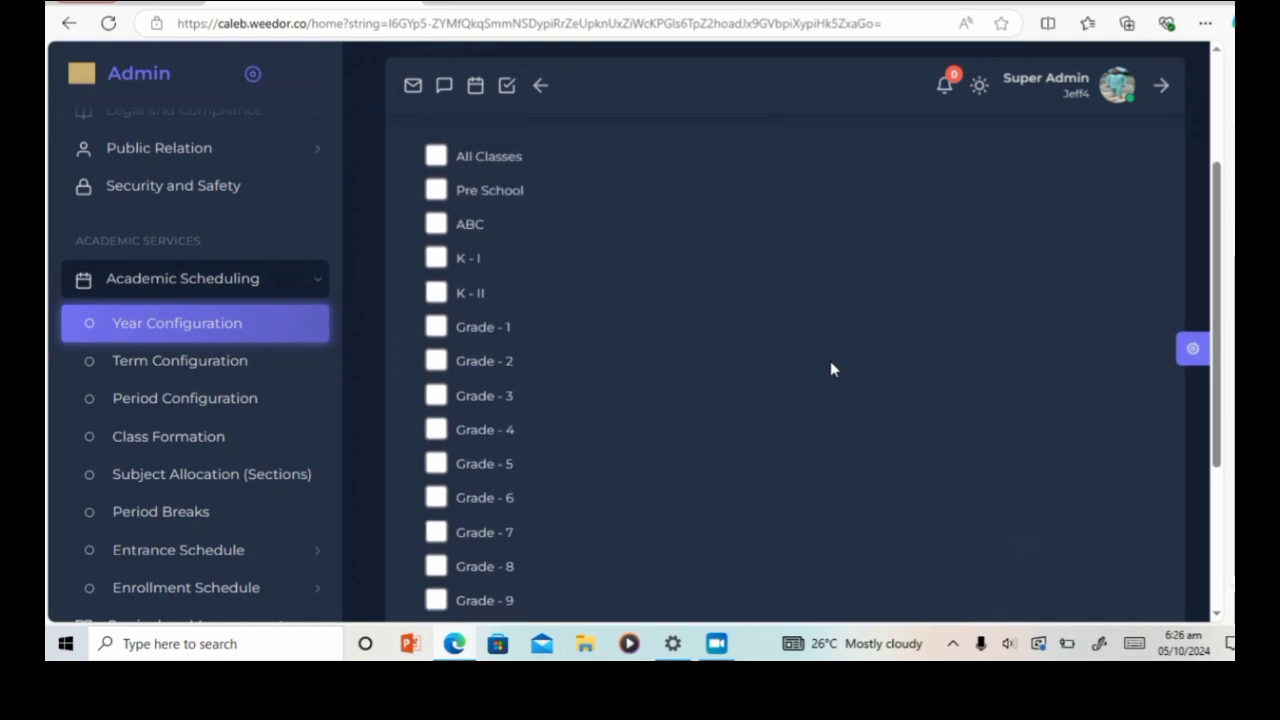
scroll(830, 370, down, 2)
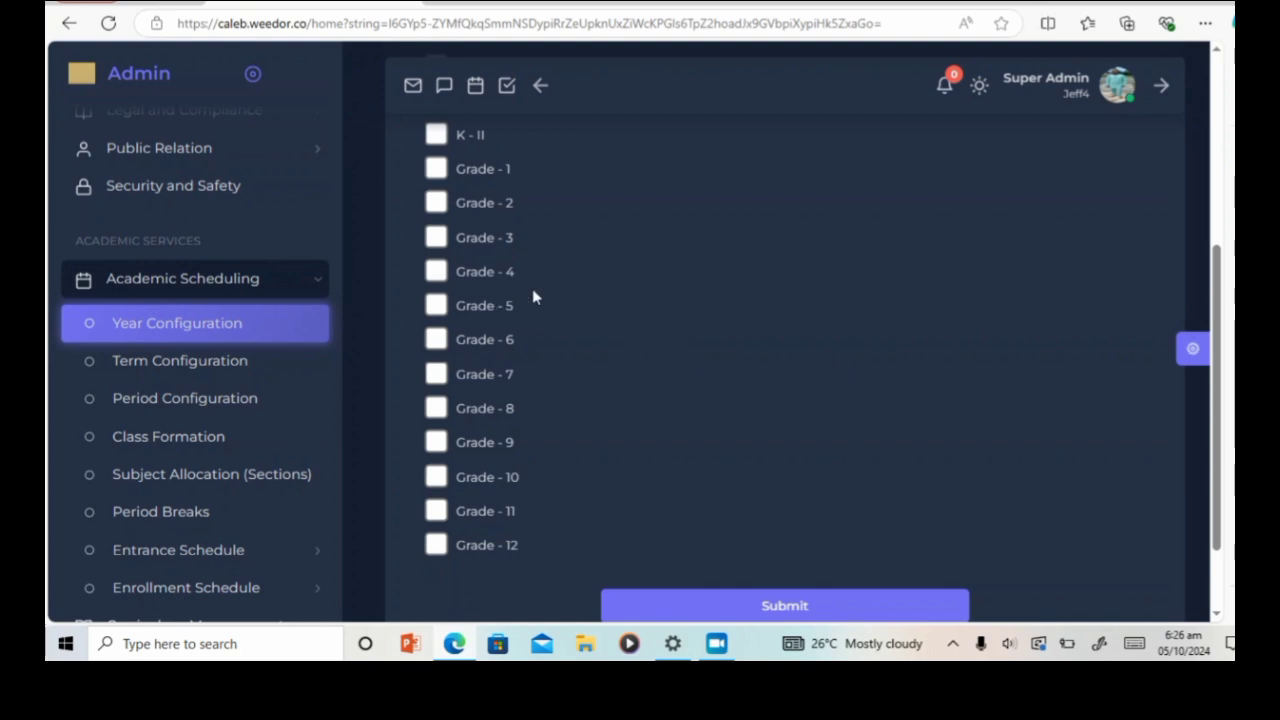
scroll(199, 372, down, 1)
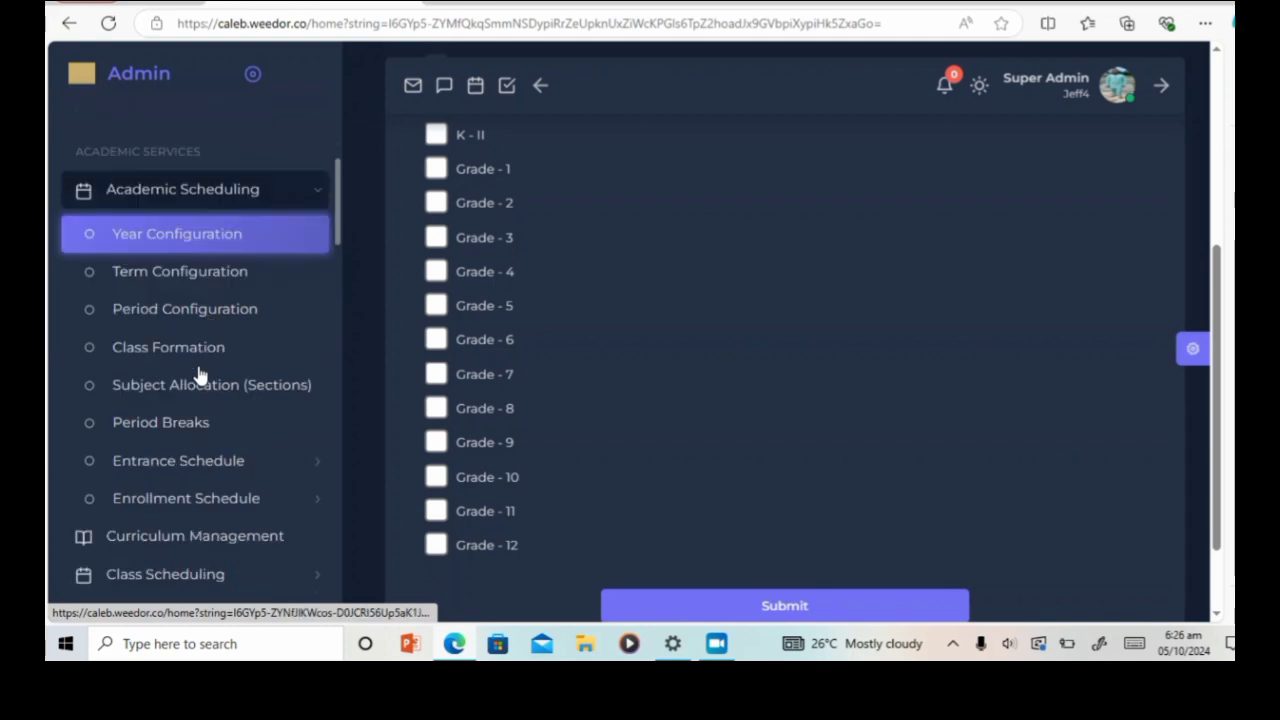
scroll(199, 372, down, 4)
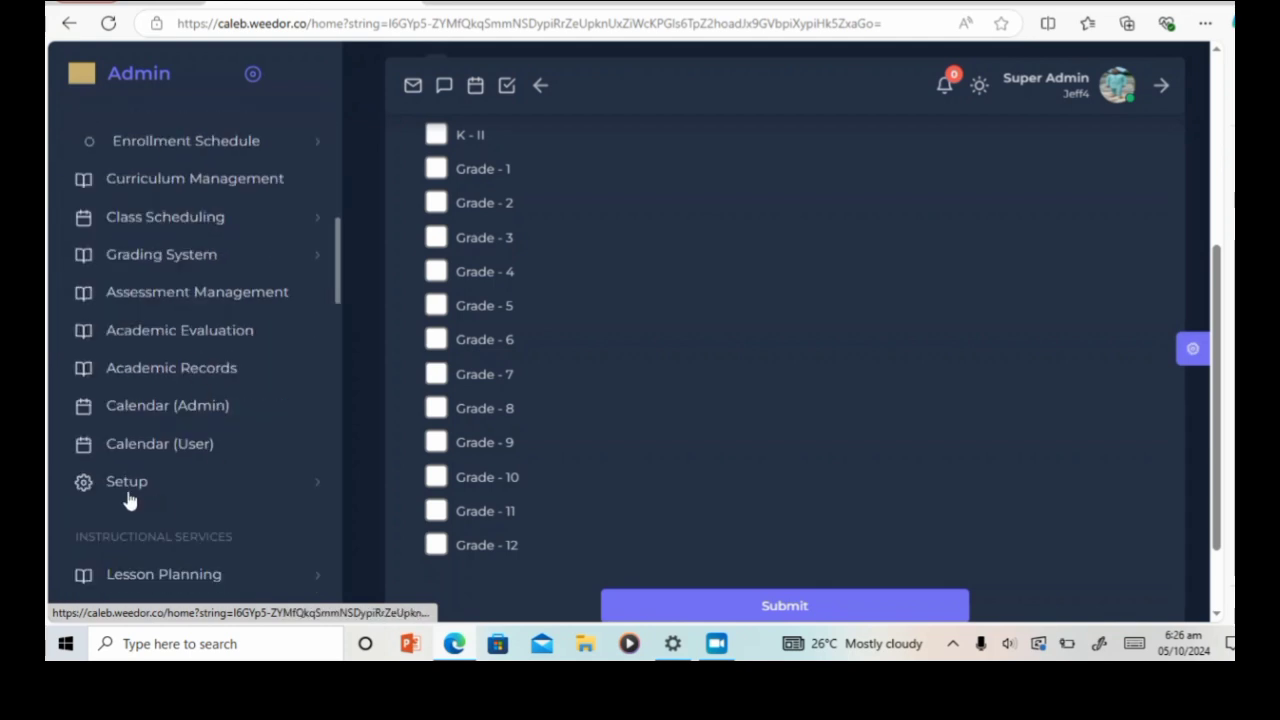
scroll(197, 440, up, 5)
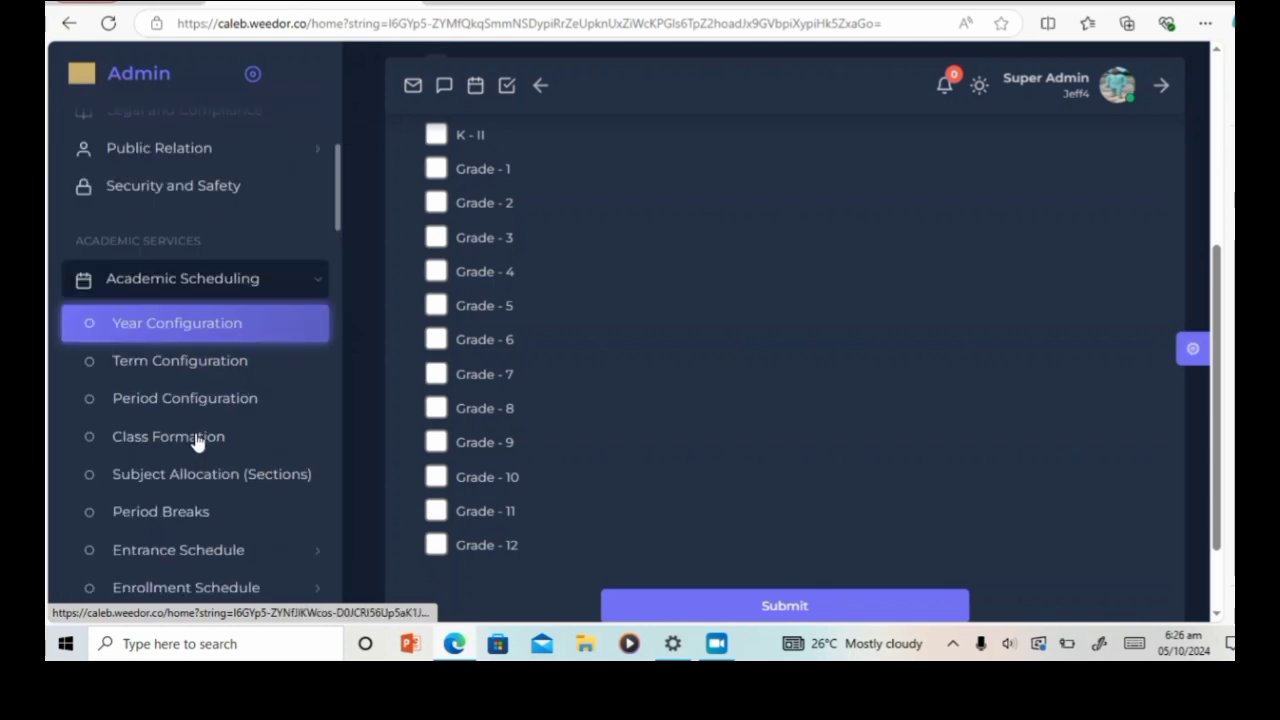
scroll(657, 279, up, 4)
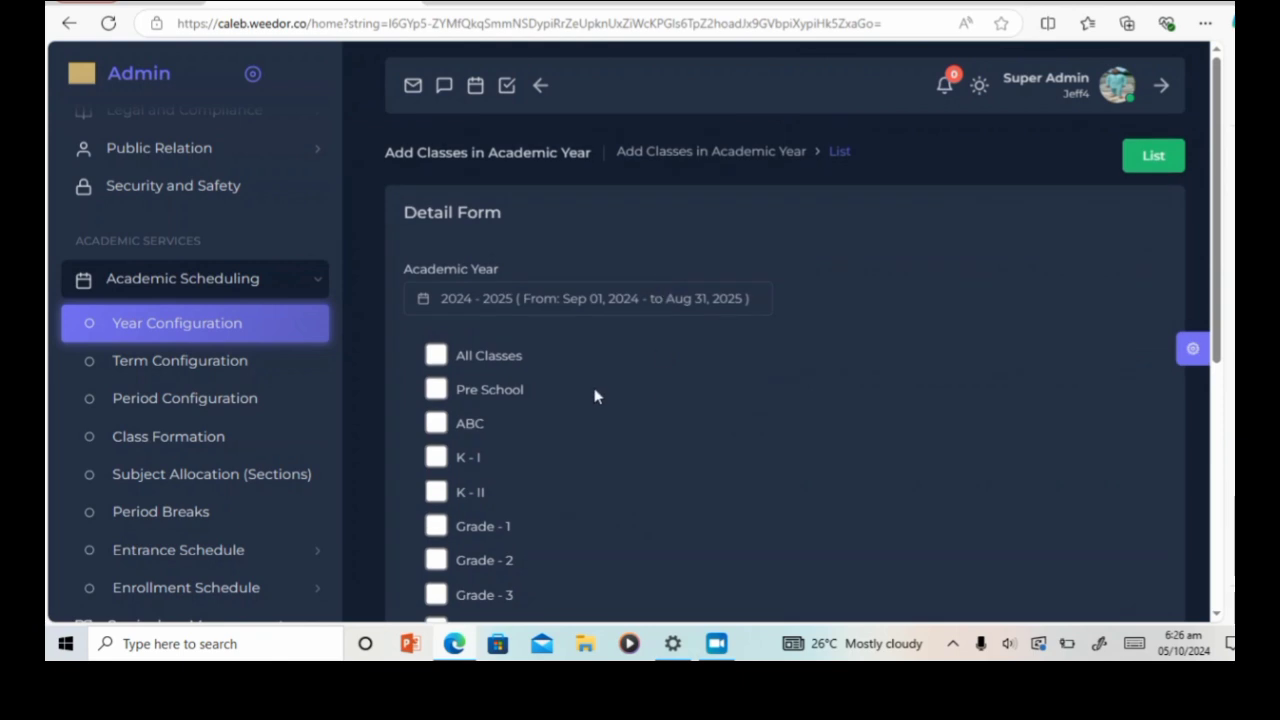
scroll(651, 354, down, 2)
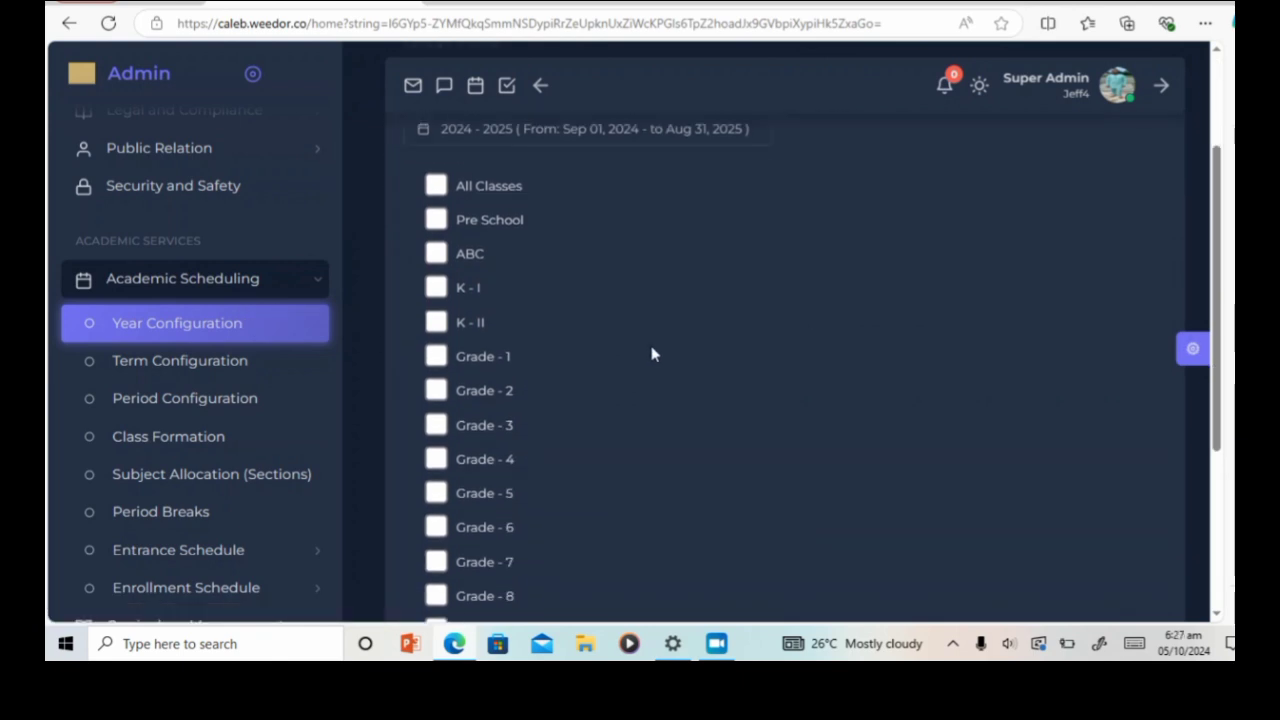
scroll(651, 354, up, 1)
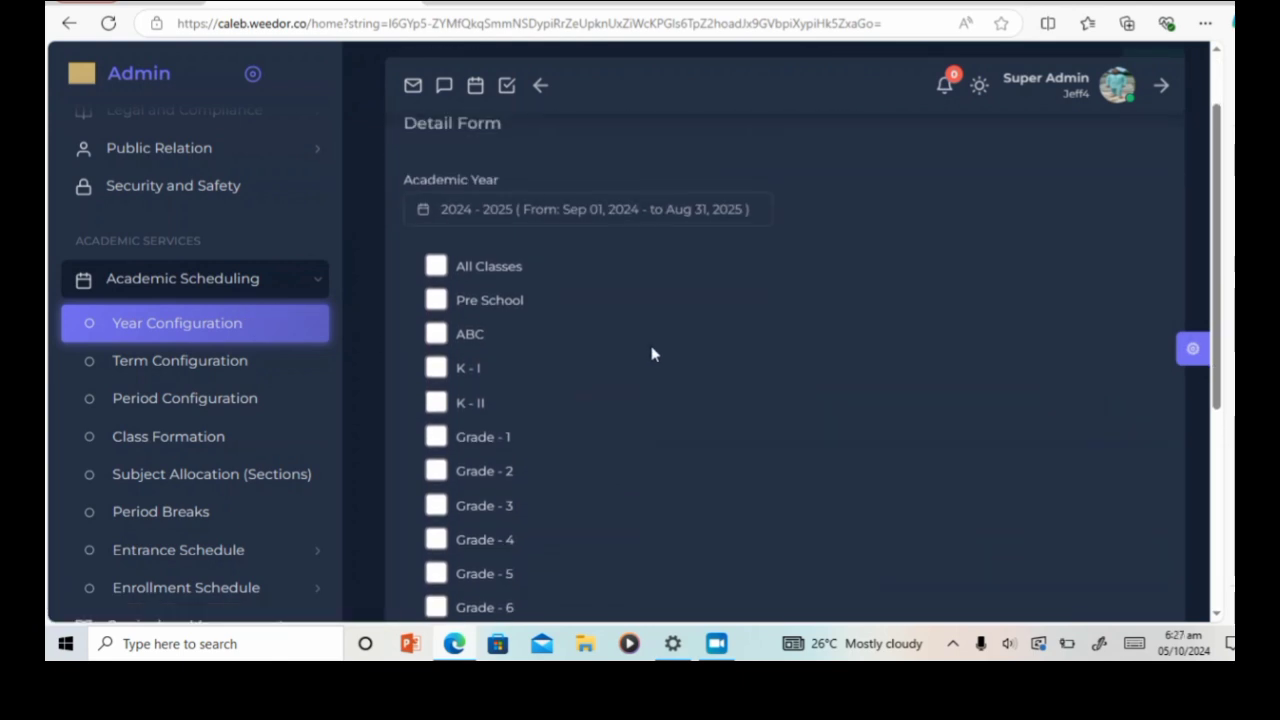
scroll(467, 362, down, 4)
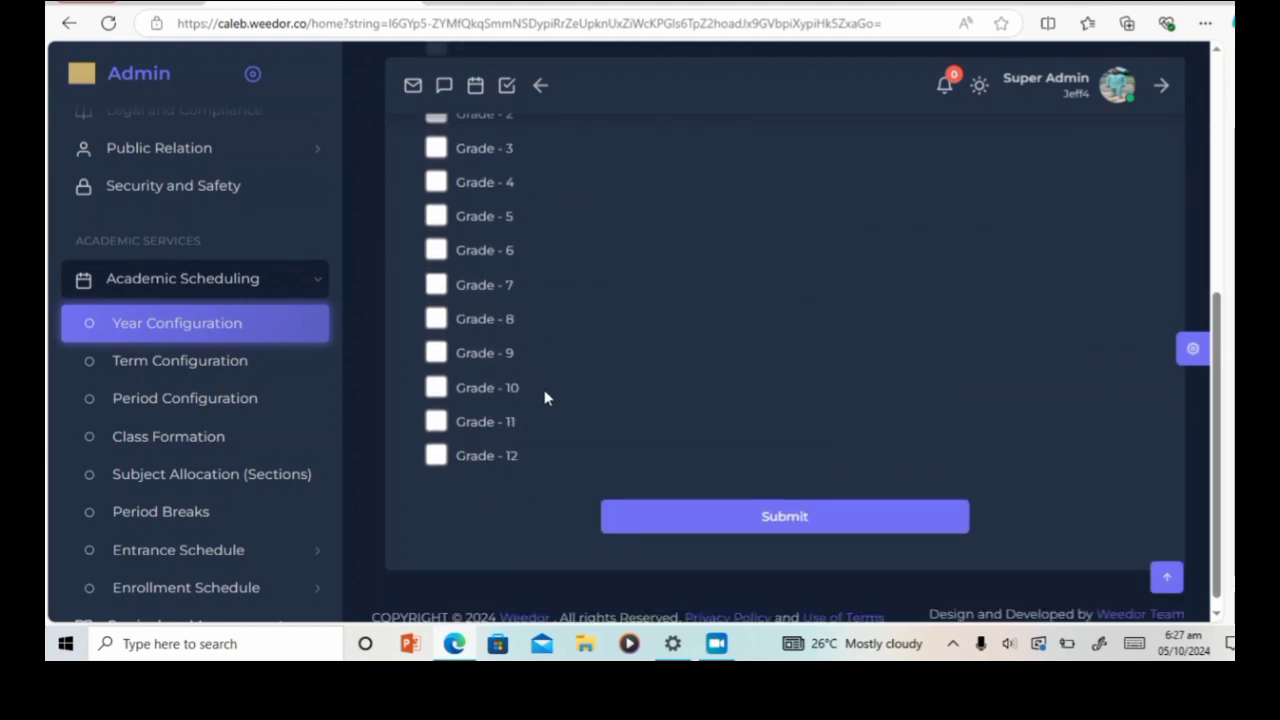
scroll(543, 394, up, 3)
scroll(545, 398, down, 3)
scroll(585, 377, up, 3)
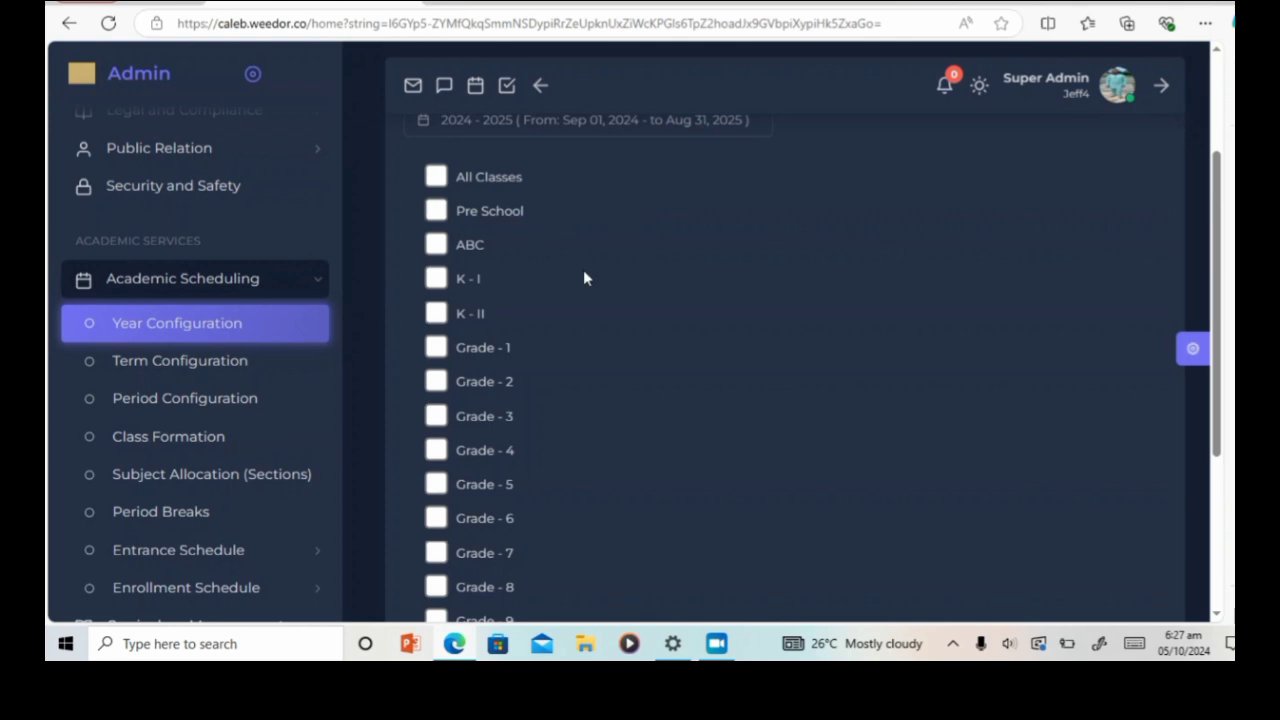
scroll(587, 279, down, 1)
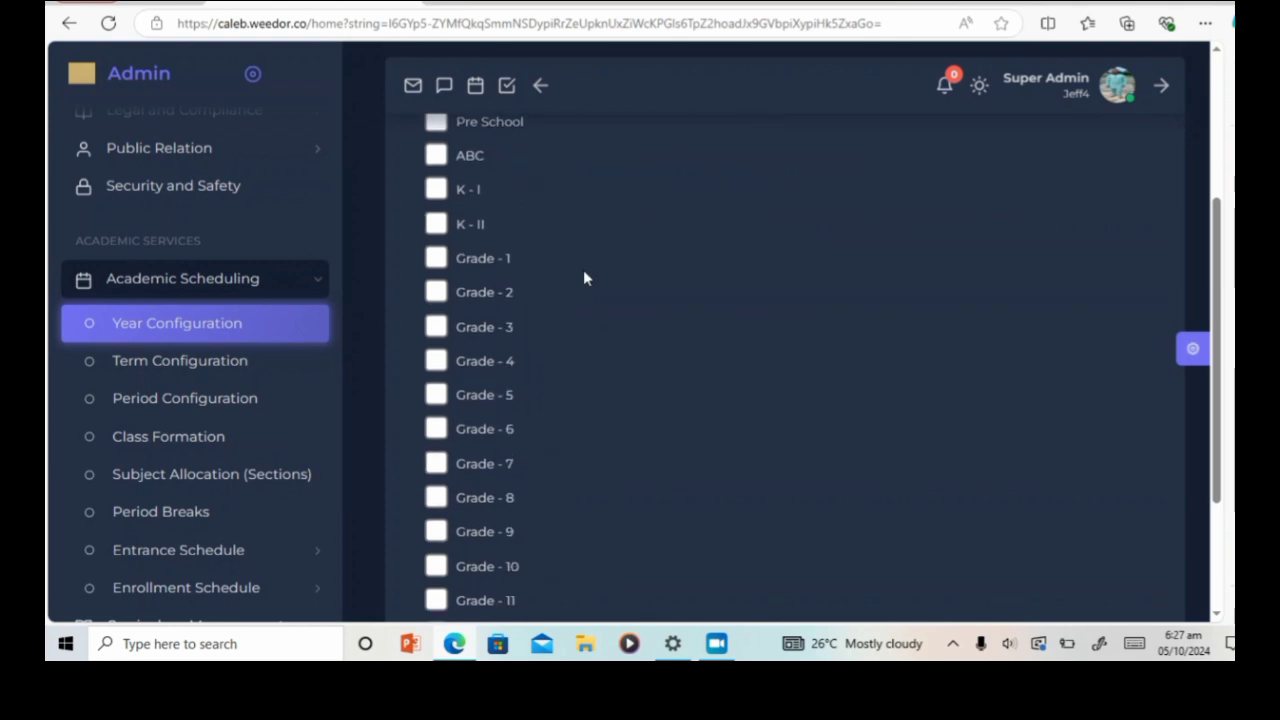
Step: Tick Grade - 1 through Grade - 6 and submit them to the 2024 - 2025 year
click(437, 259)
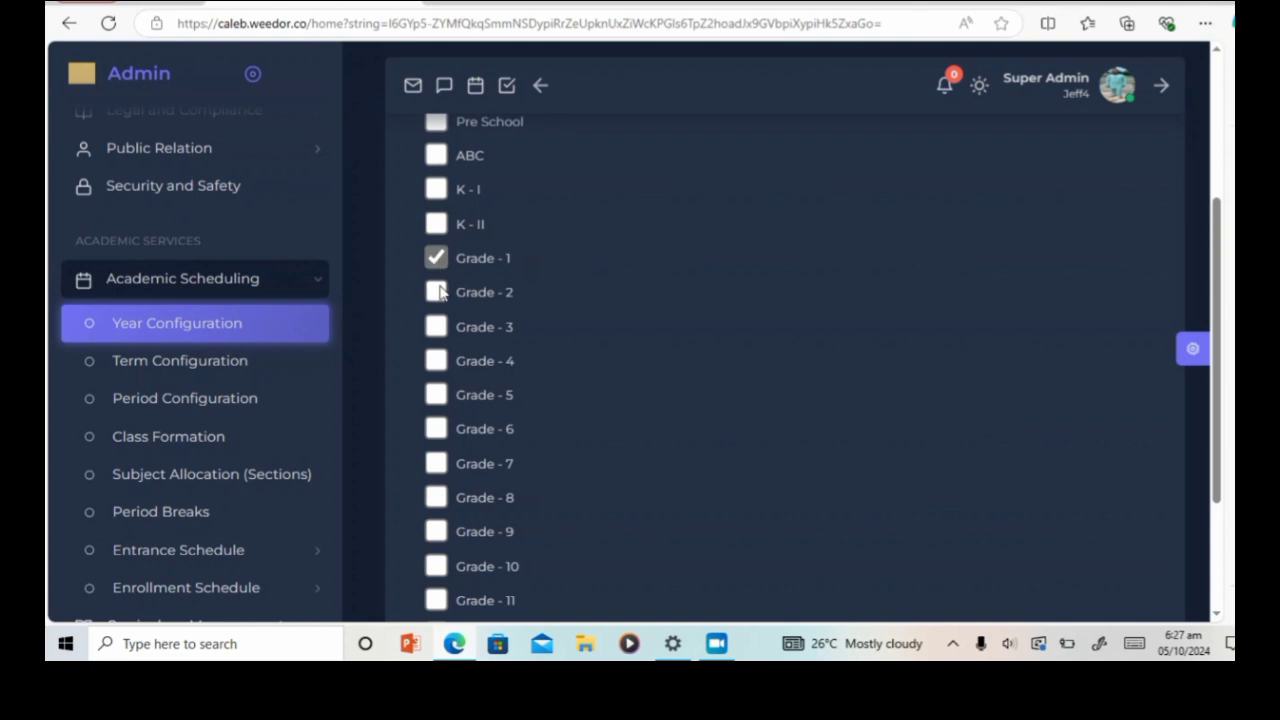
click(439, 294)
click(437, 327)
click(437, 361)
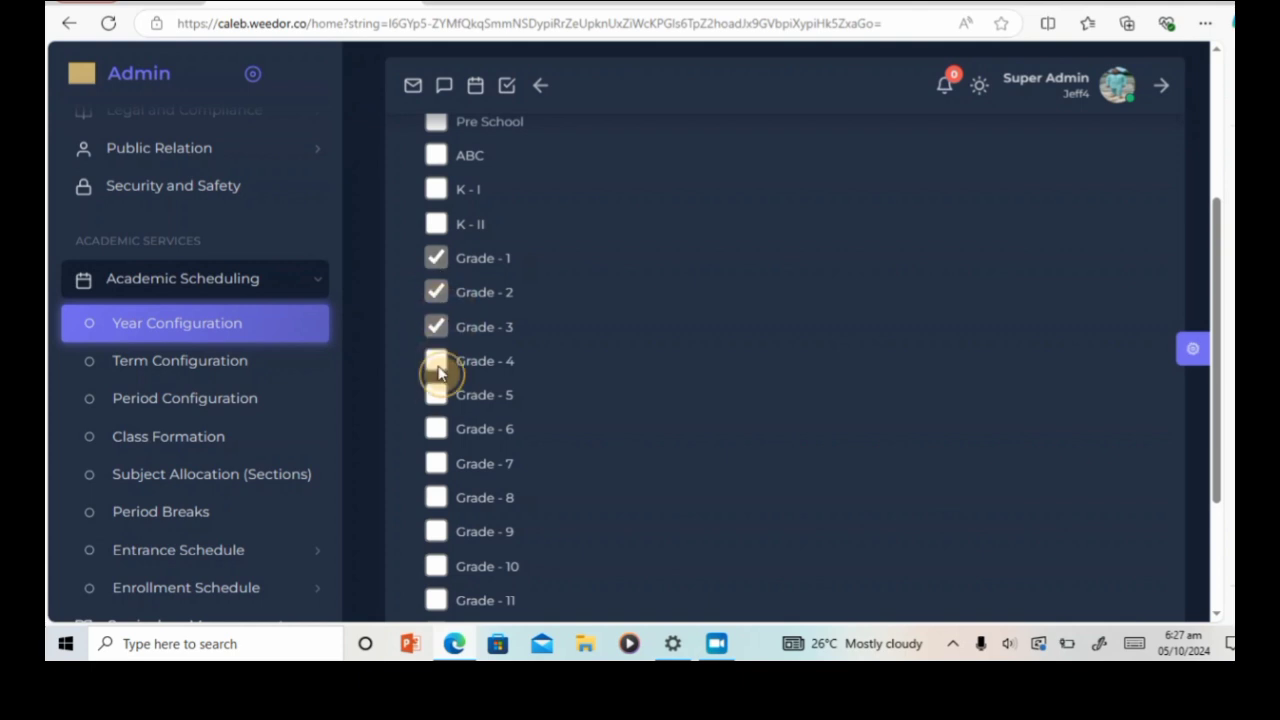
click(437, 396)
click(437, 429)
scroll(640, 366, down, 3)
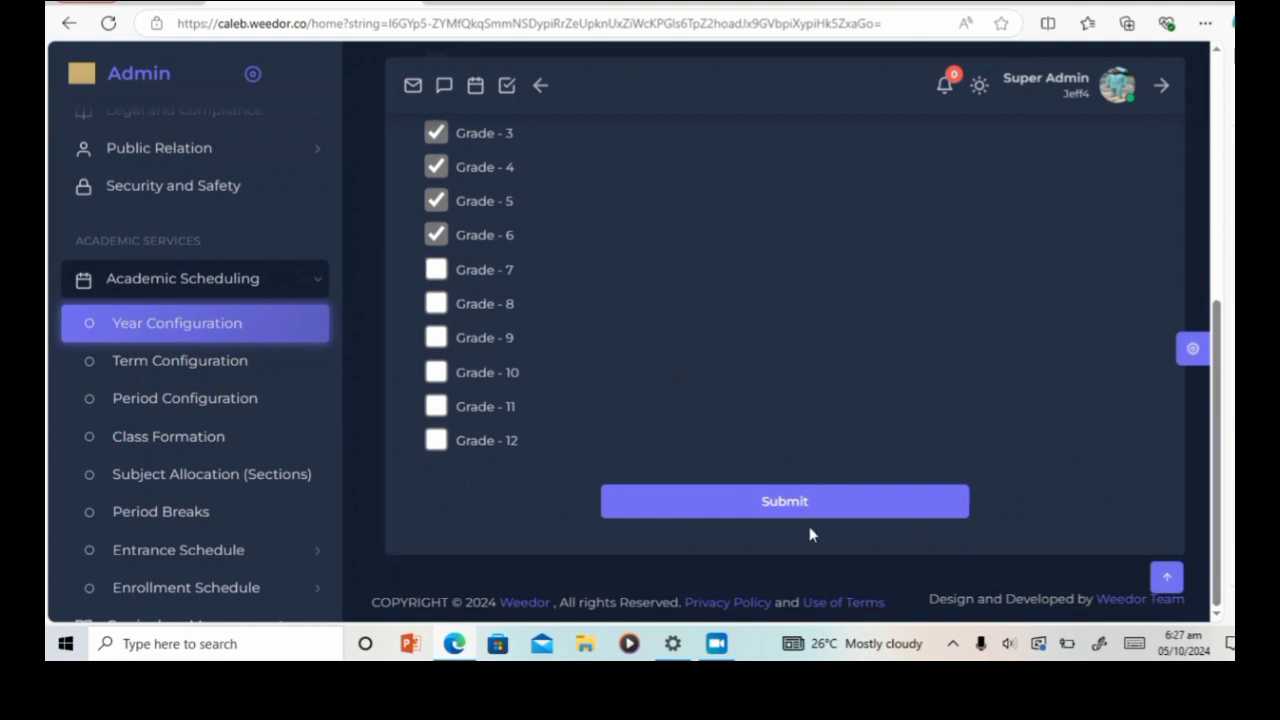
click(805, 502)
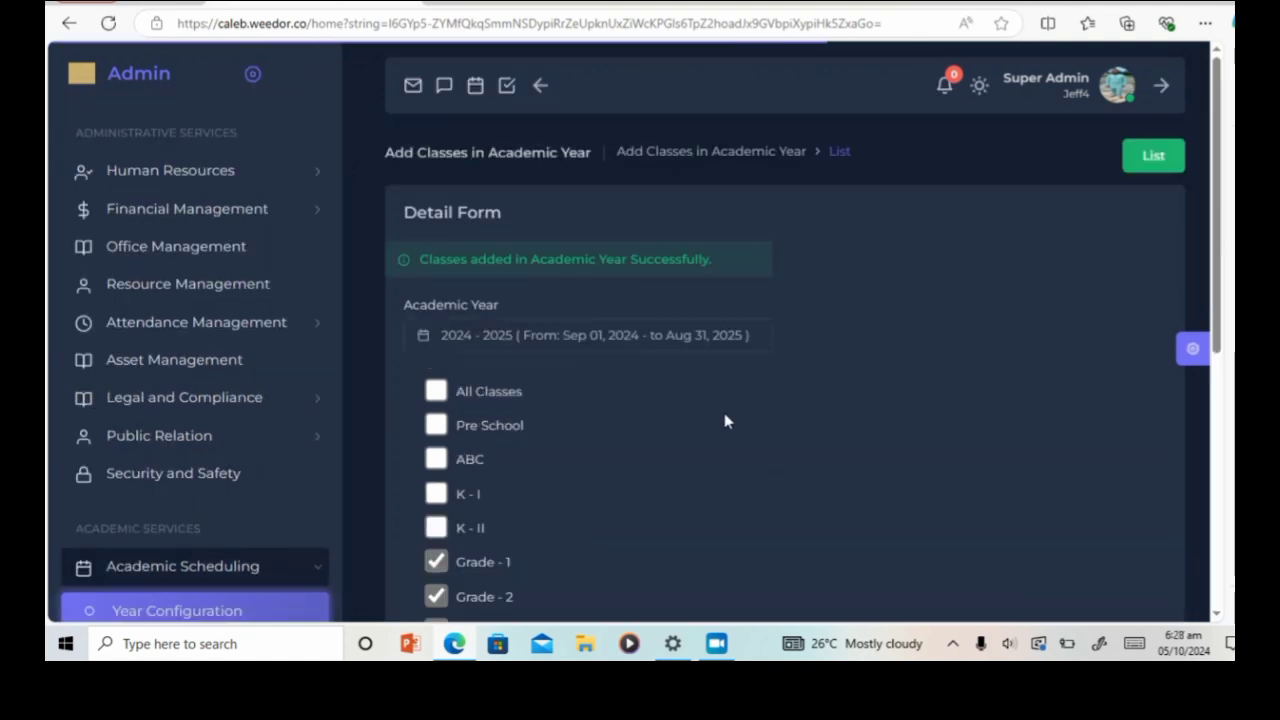
scroll(589, 382, down, 1)
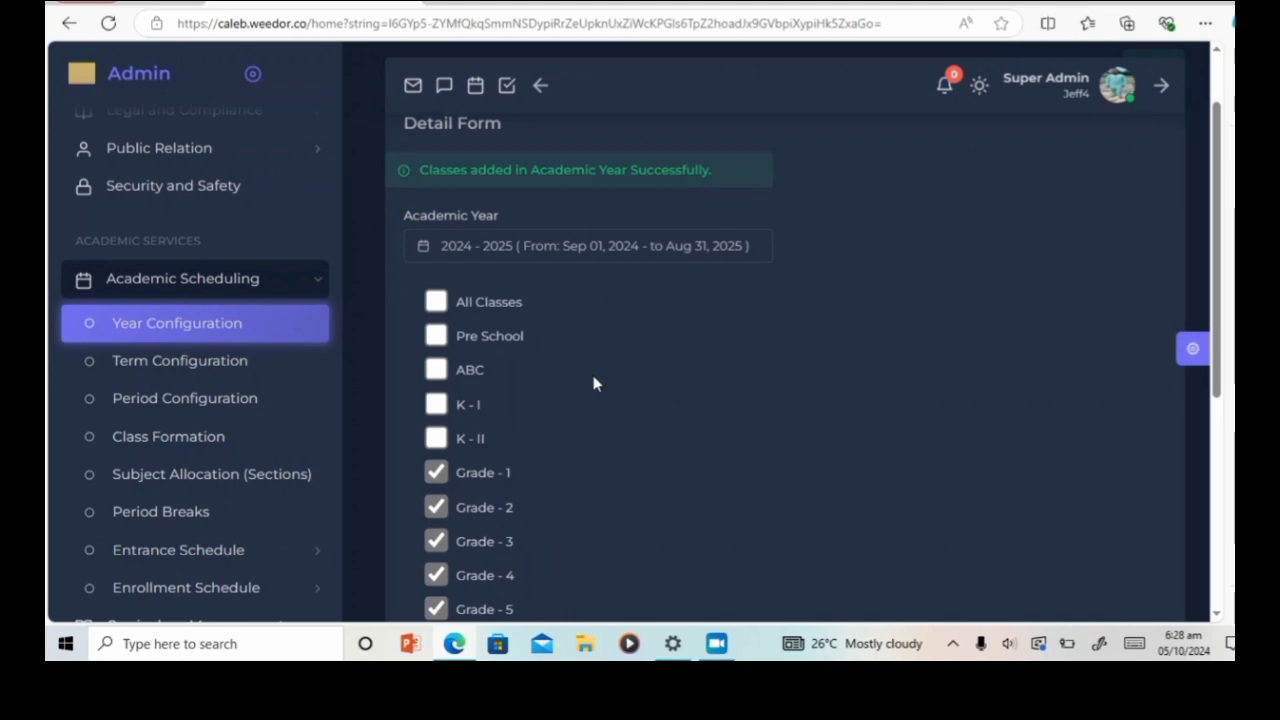
scroll(1042, 366, up, 1)
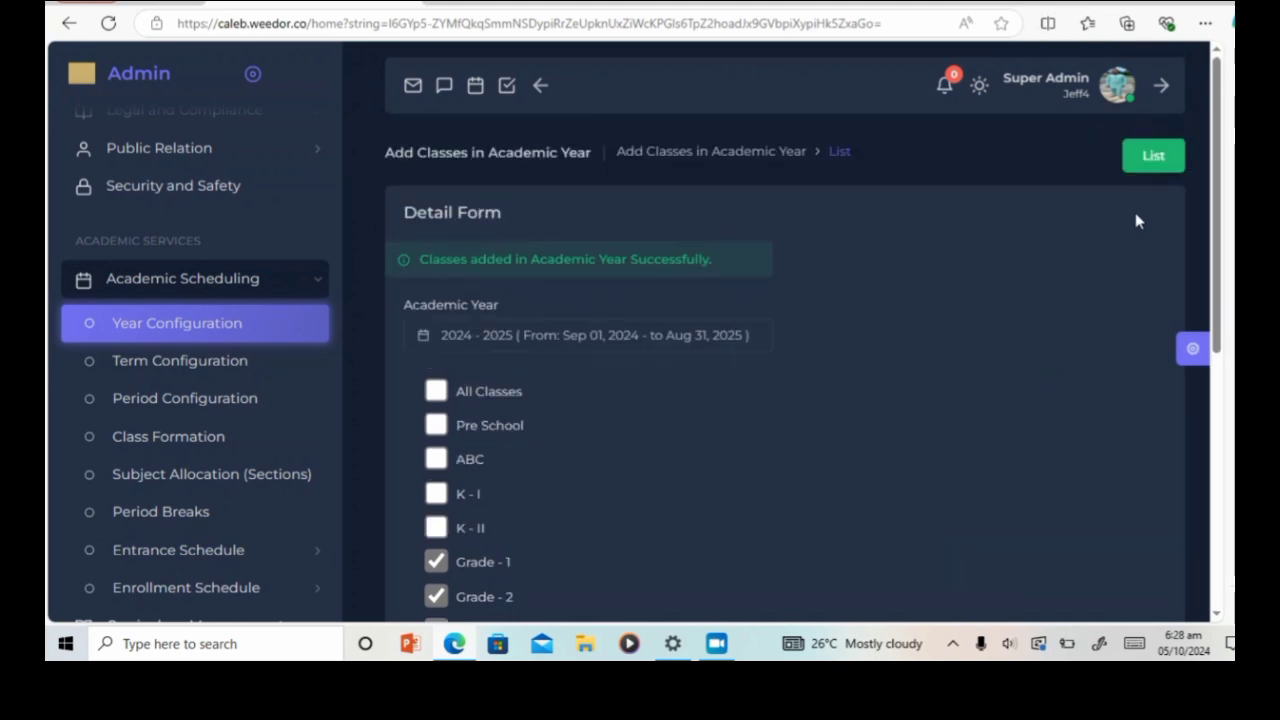
Step: Return from the class form to the Academic Years and Classes list
click(1155, 162)
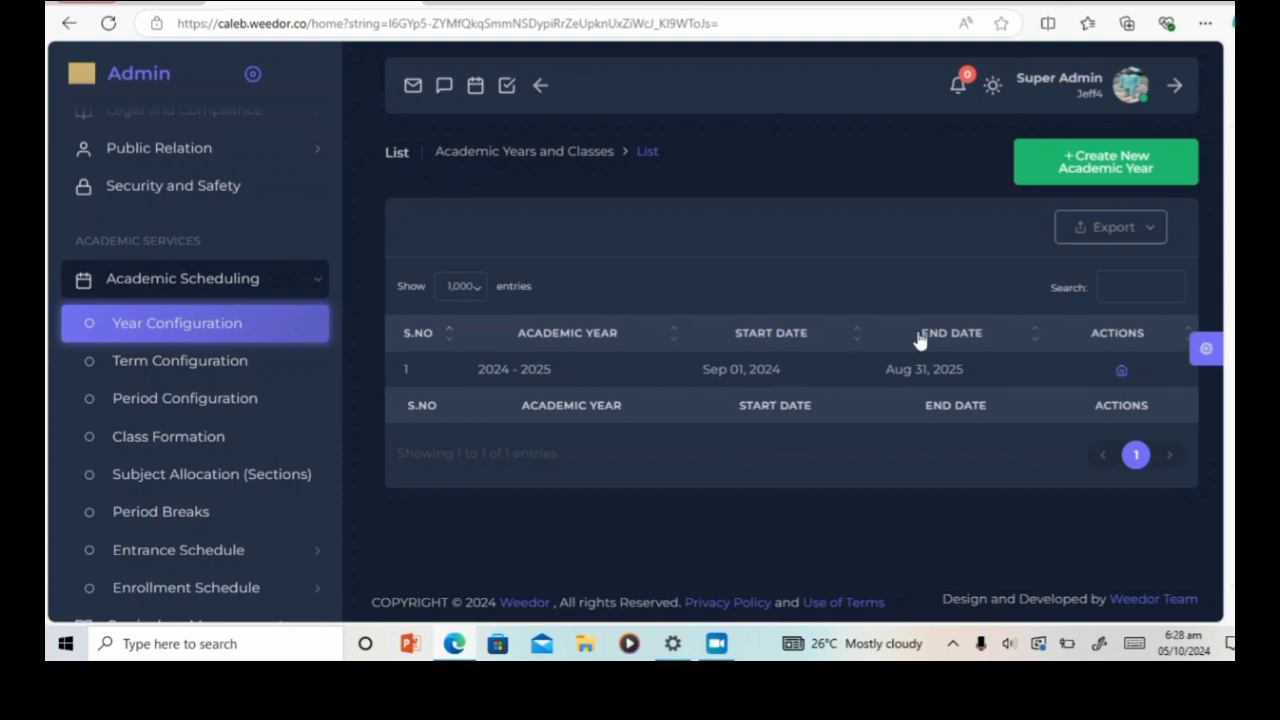
click(1128, 168)
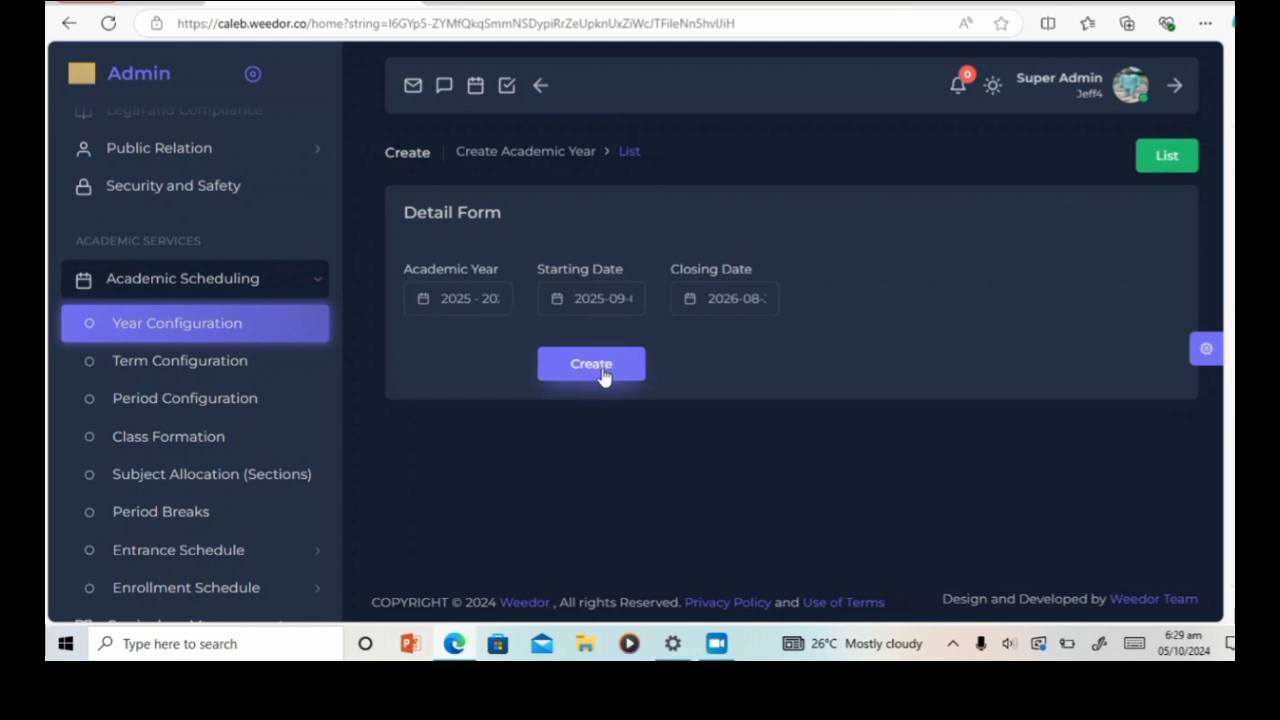
click(1172, 165)
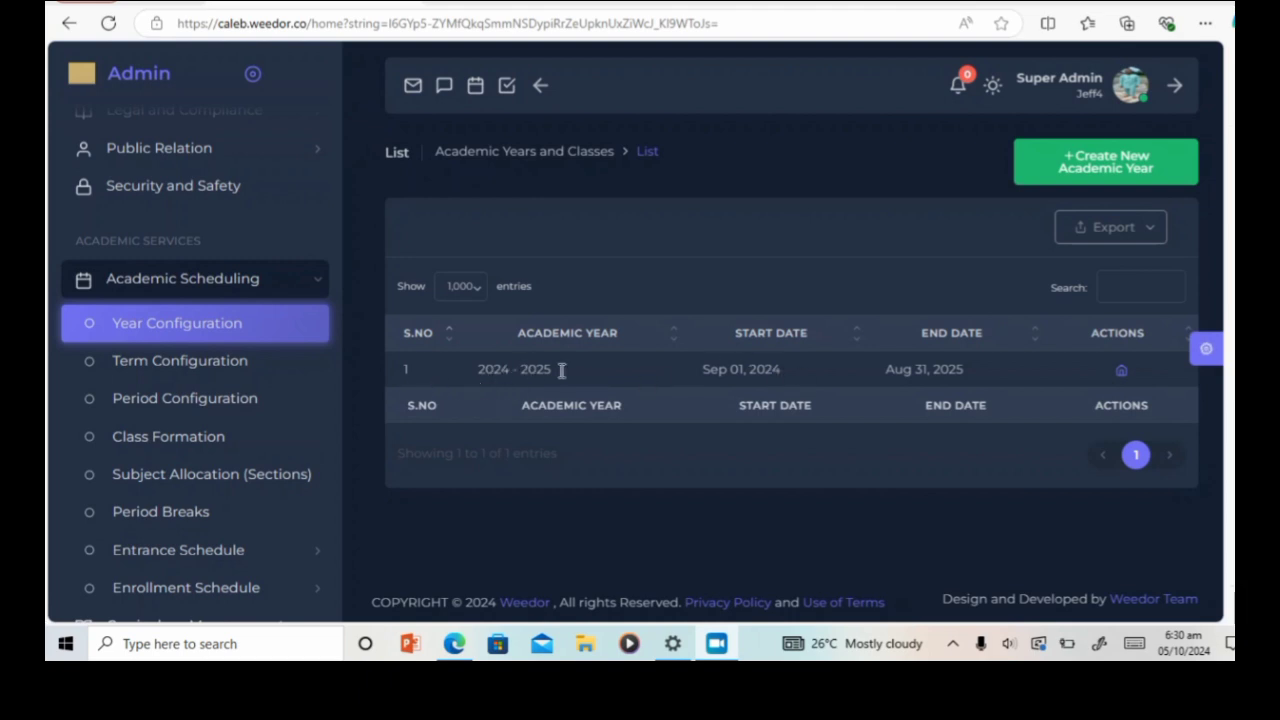
Step: Recheck that Grades 1–6 are ticked for 2024 - 2025, then go back to the years list
click(1121, 381)
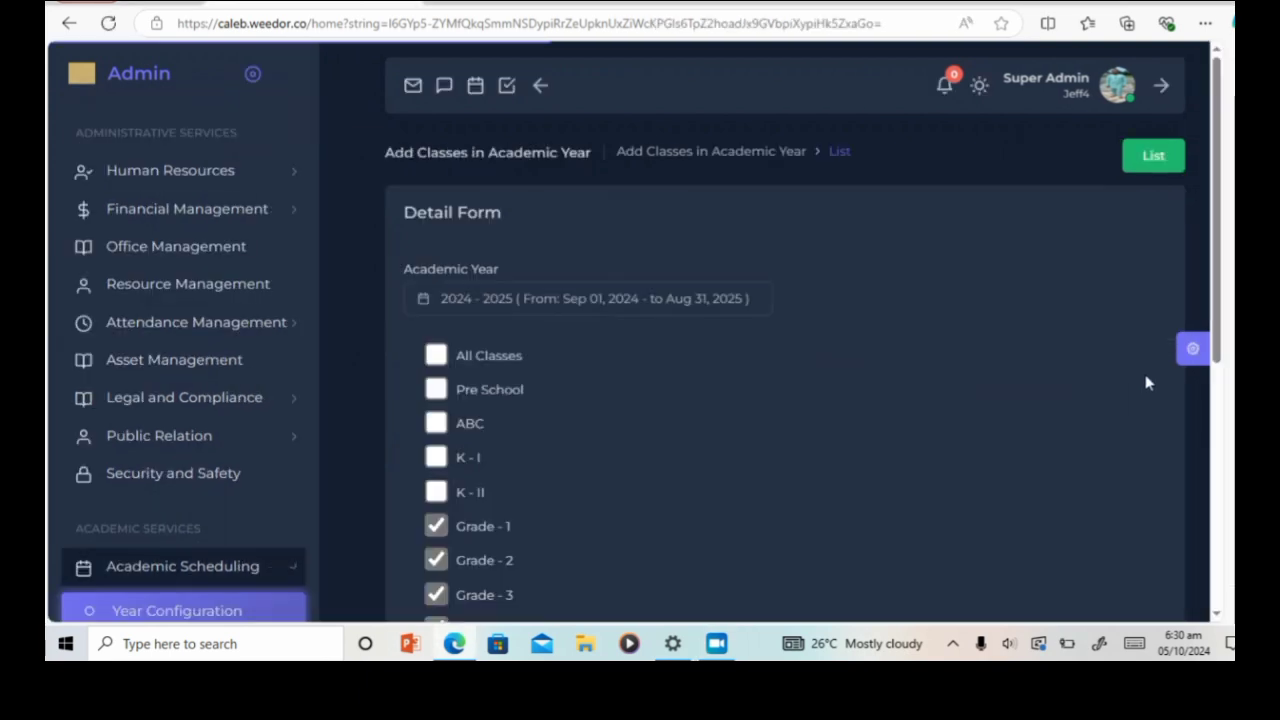
scroll(481, 415, down, 5)
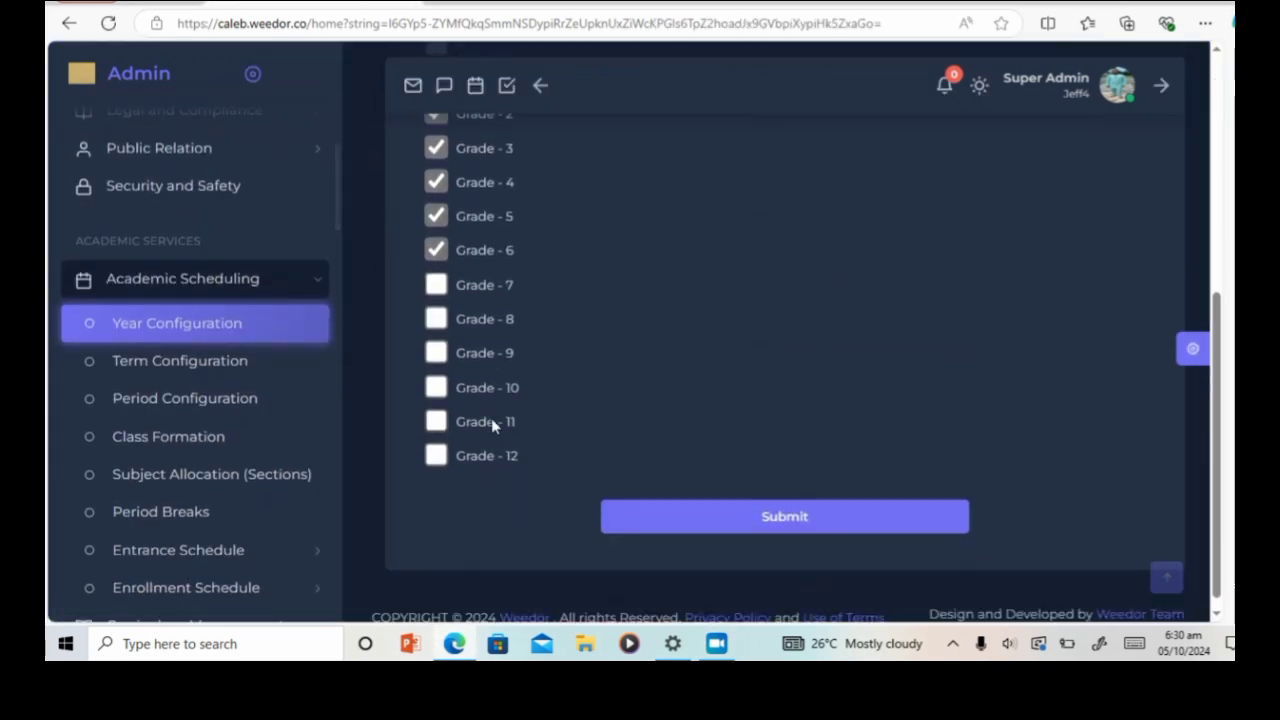
scroll(520, 309, up, 3)
scroll(521, 310, down, 1)
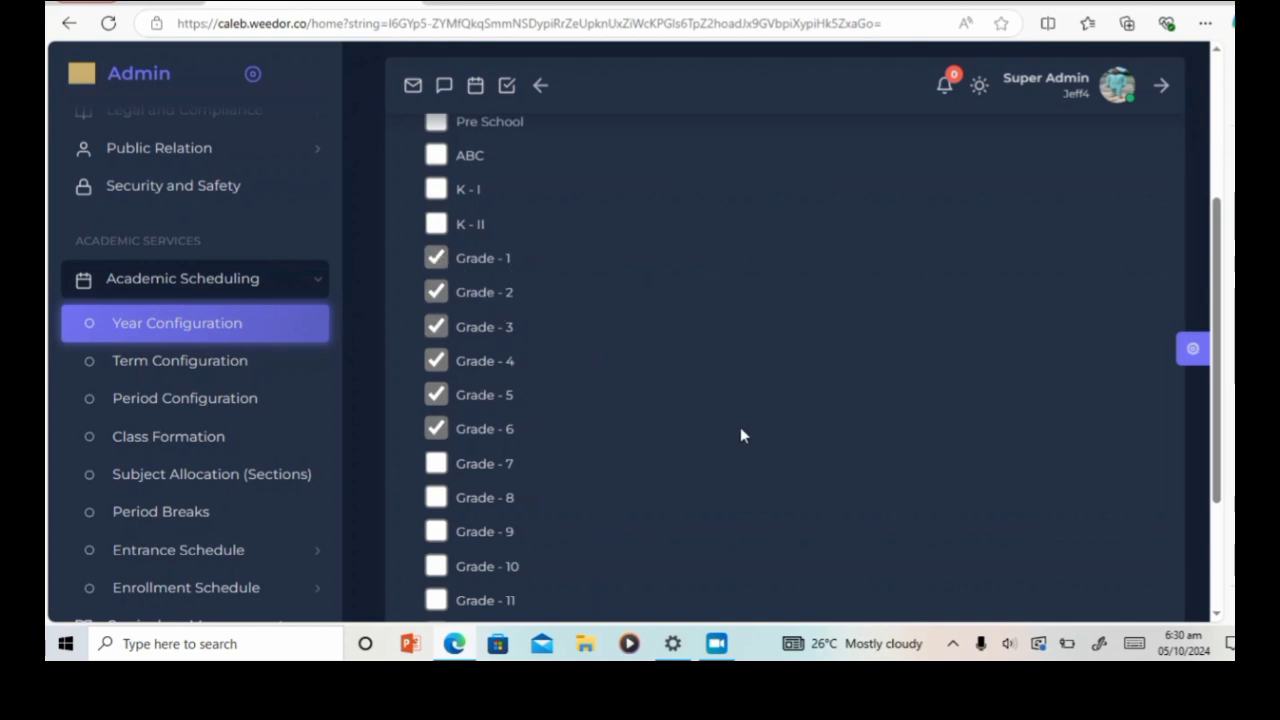
scroll(877, 393, down, 2)
scroll(877, 429, up, 5)
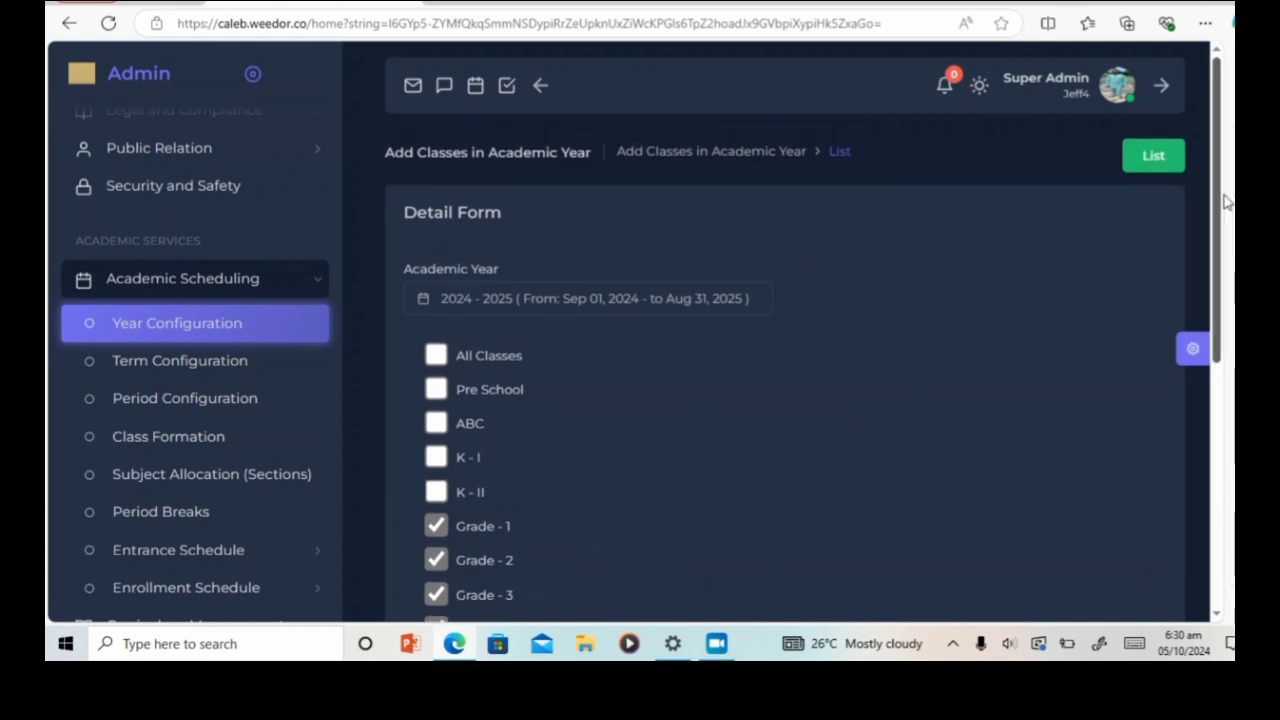
click(1154, 160)
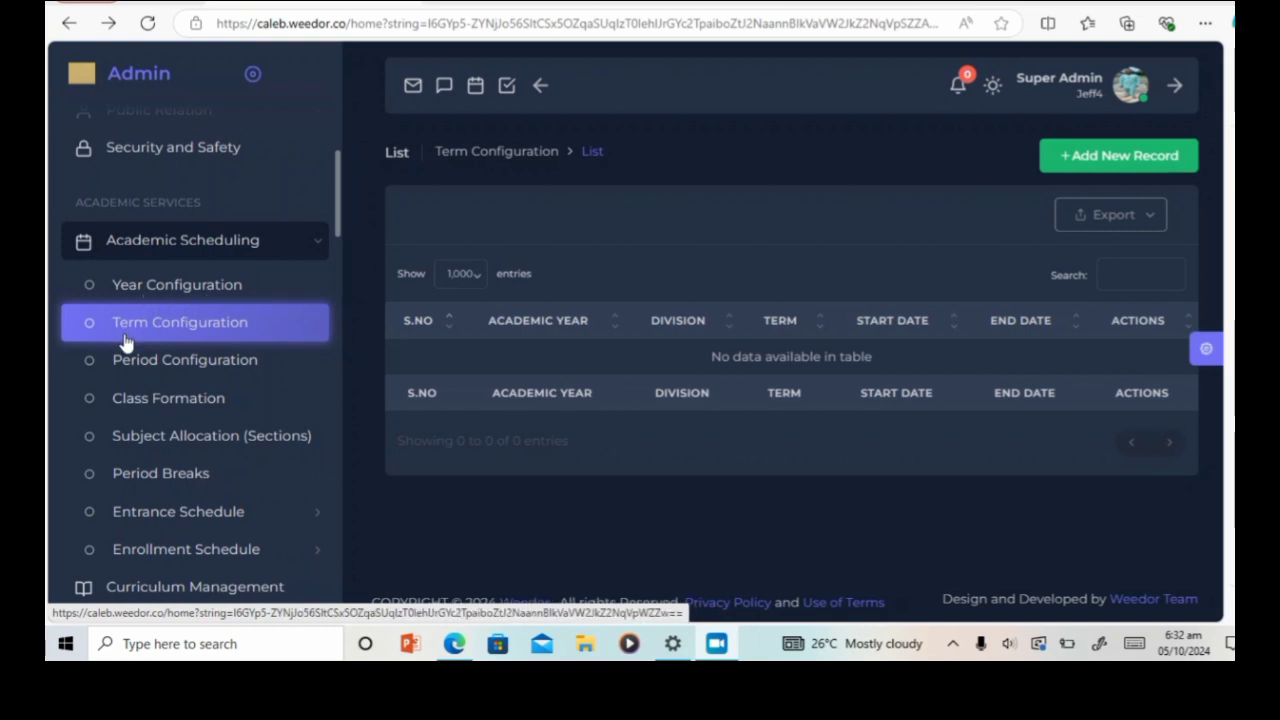
Step: Open Term Configuration and start a new record prefilled with 2024 - 2025
click(206, 330)
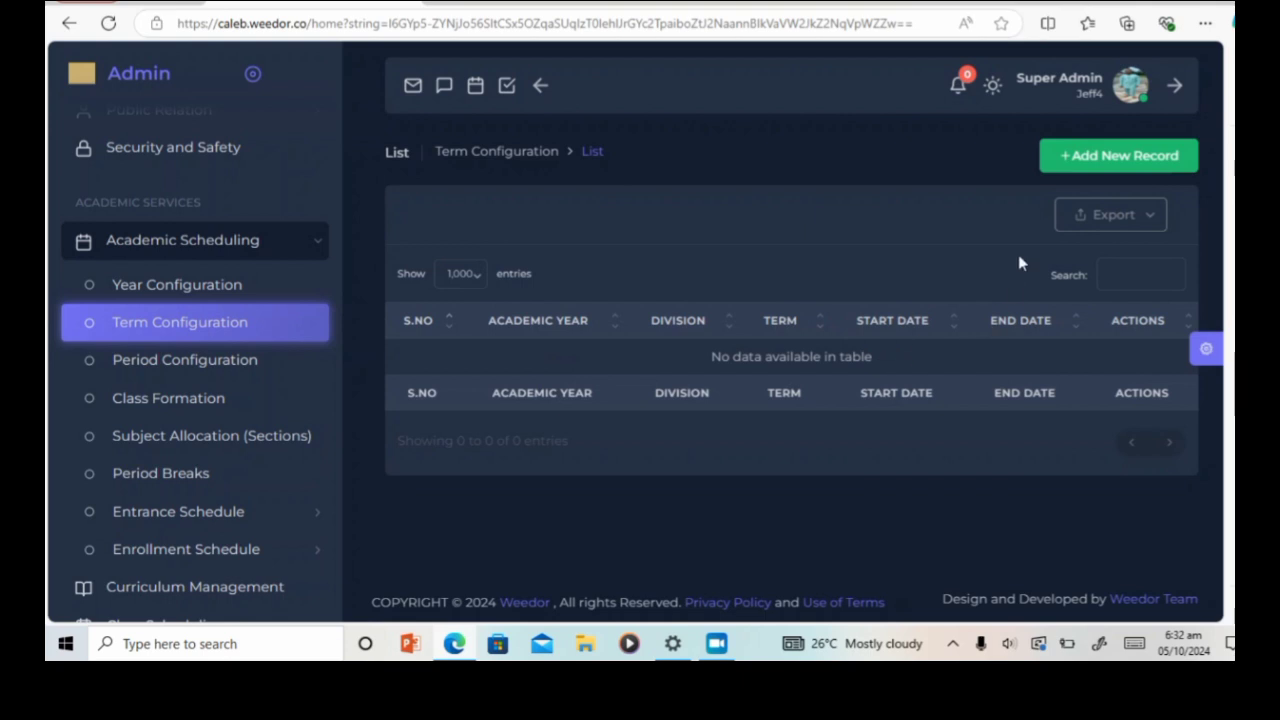
click(1126, 158)
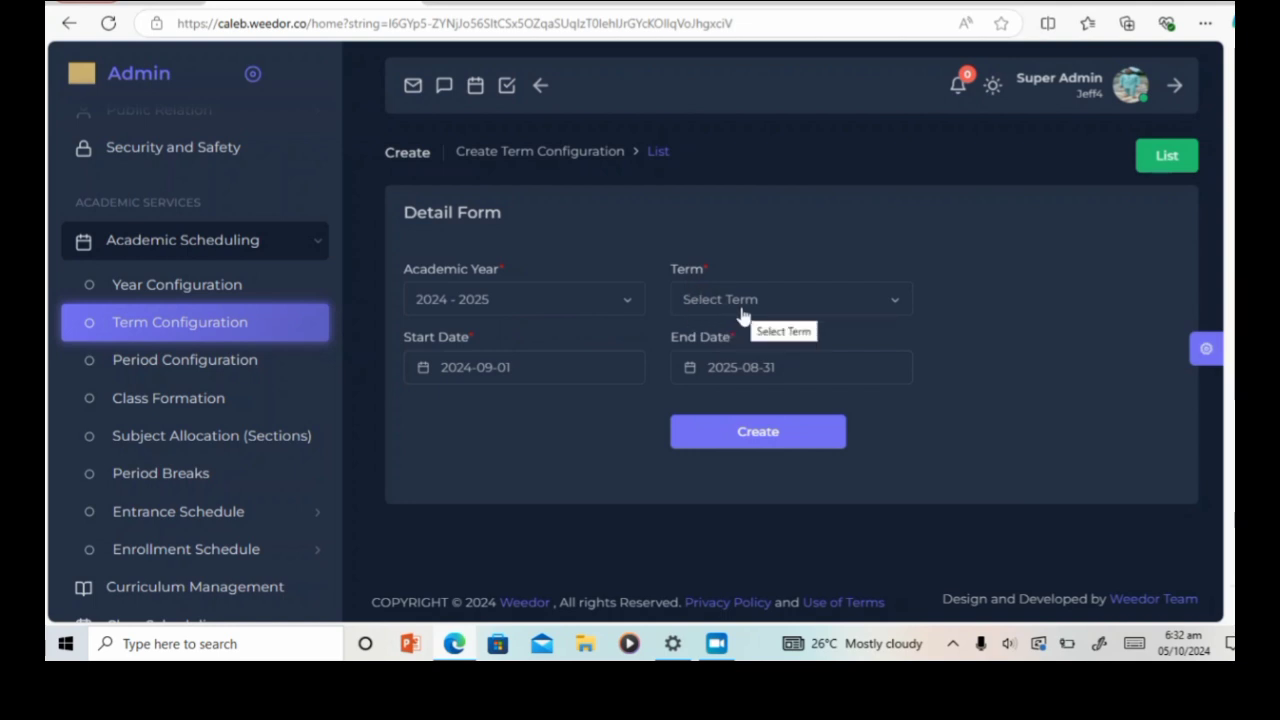
Step: Pick Semester 1 Elementary from the Term dropdown of the new 2024 - 2025 record
click(894, 306)
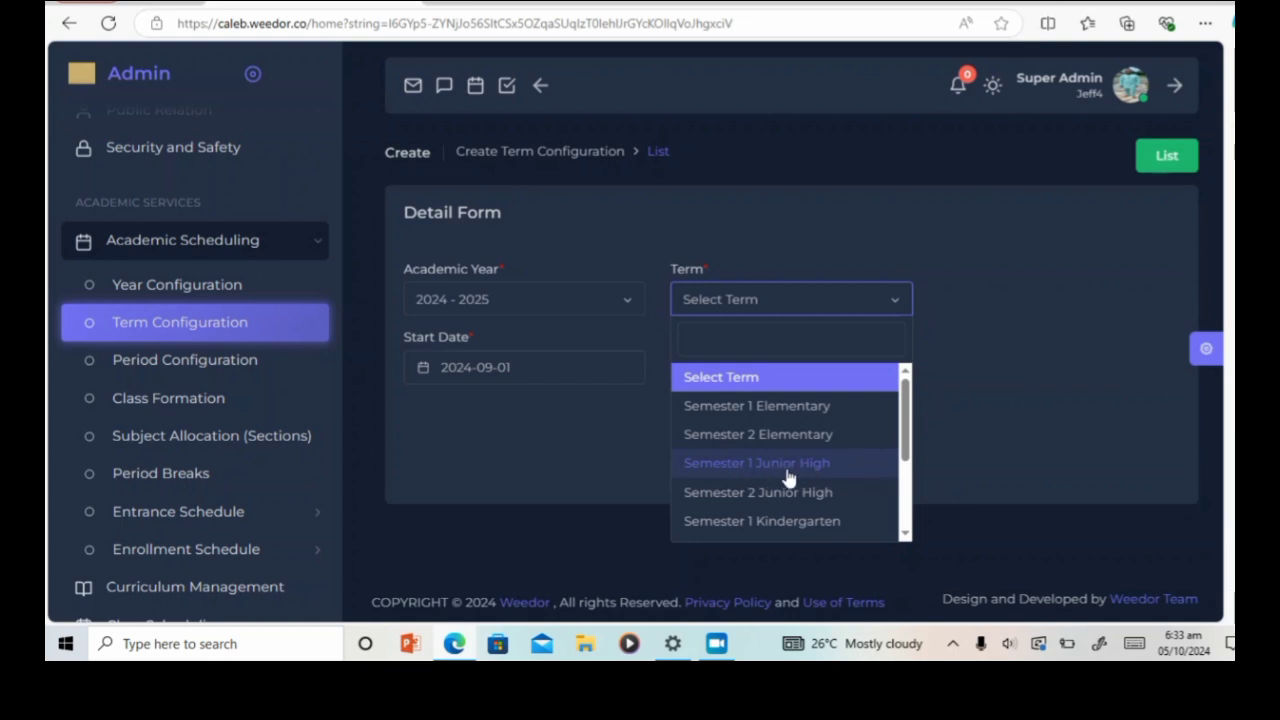
scroll(798, 483, down, 3)
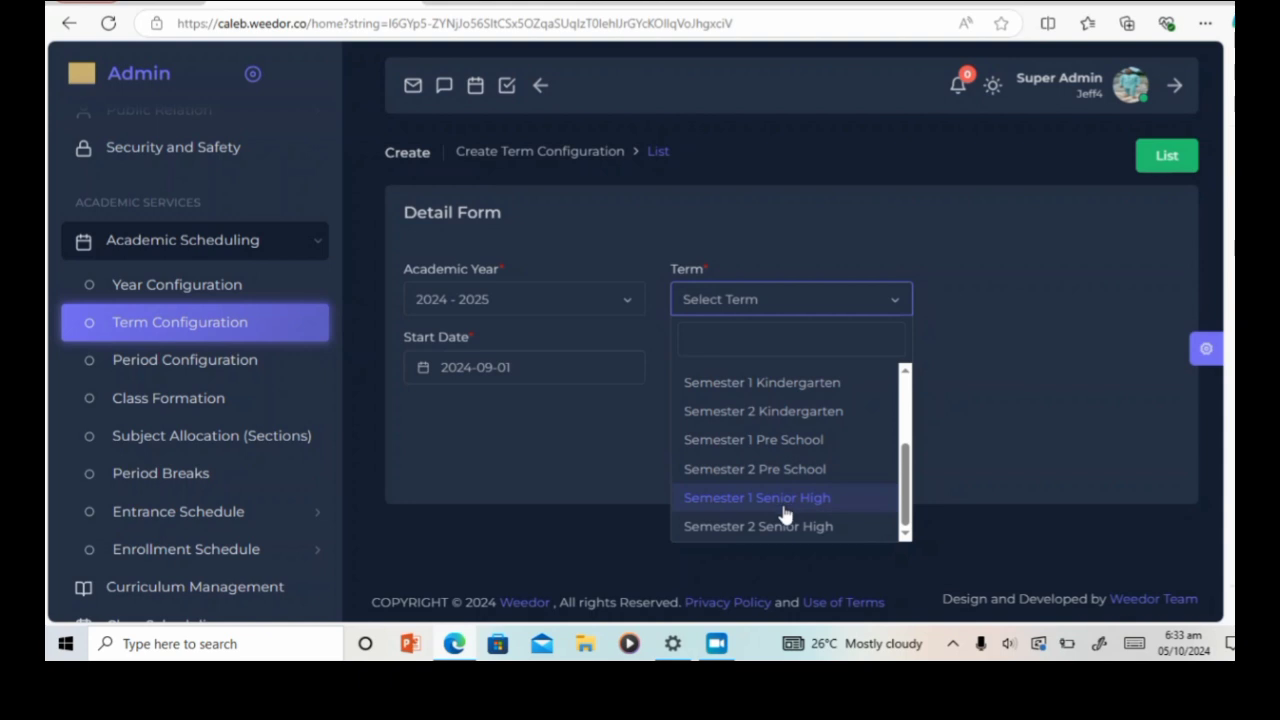
scroll(785, 514, up, 3)
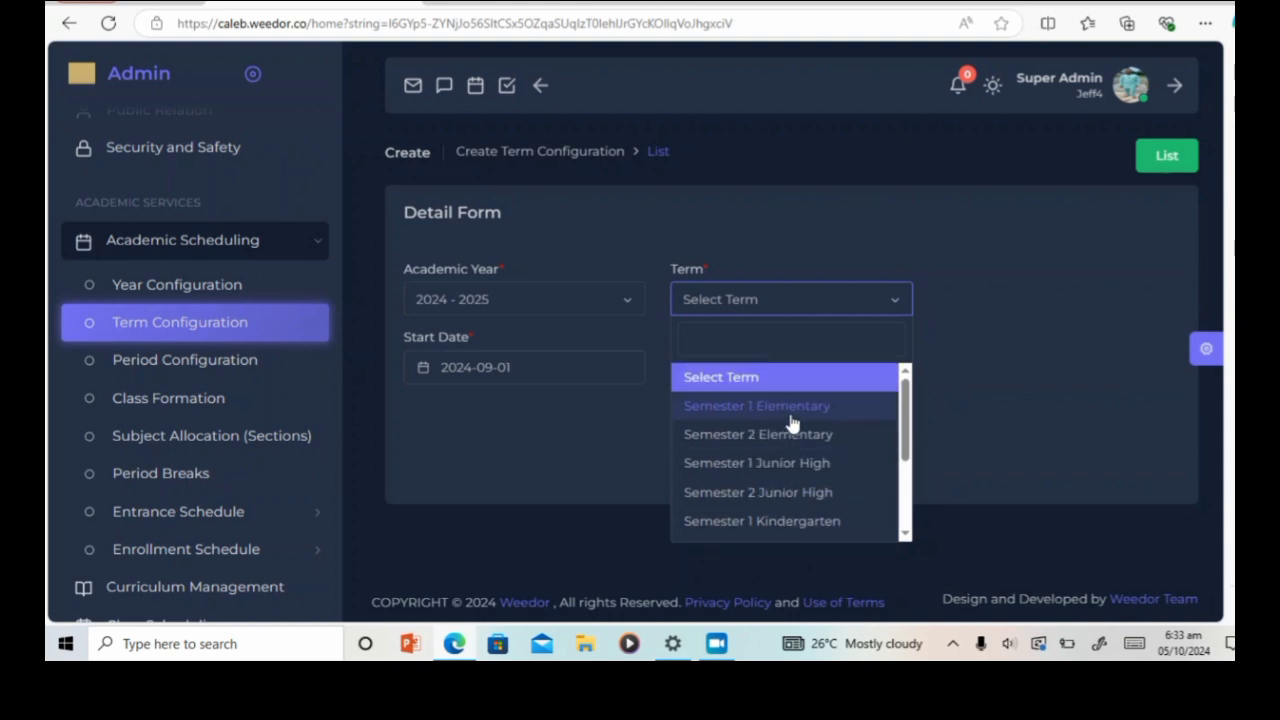
scroll(800, 445, down, 3)
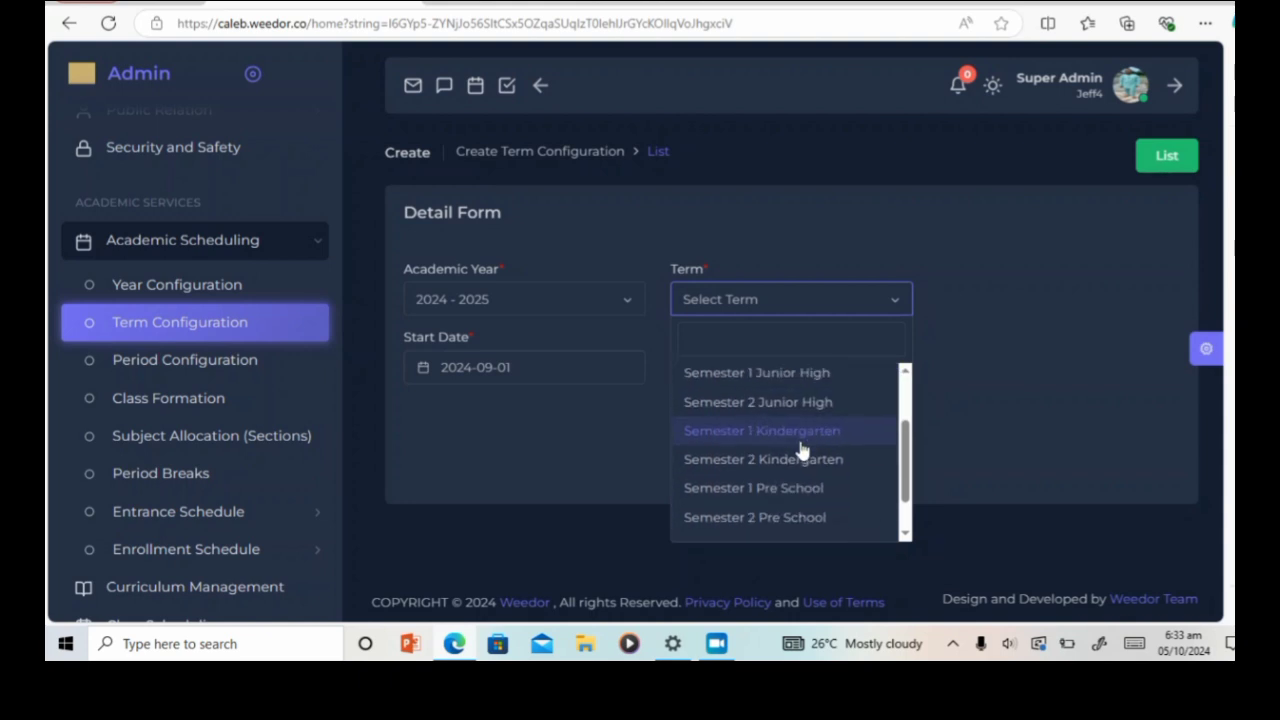
scroll(800, 450, up, 3)
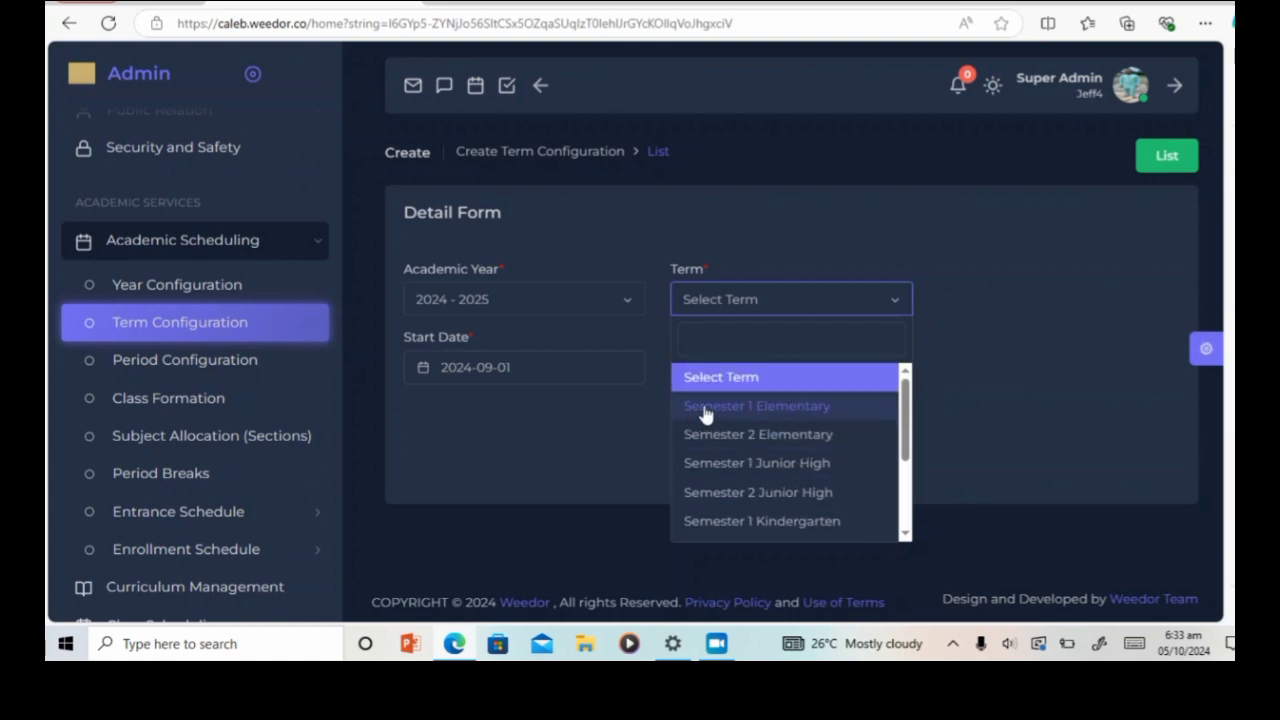
click(776, 410)
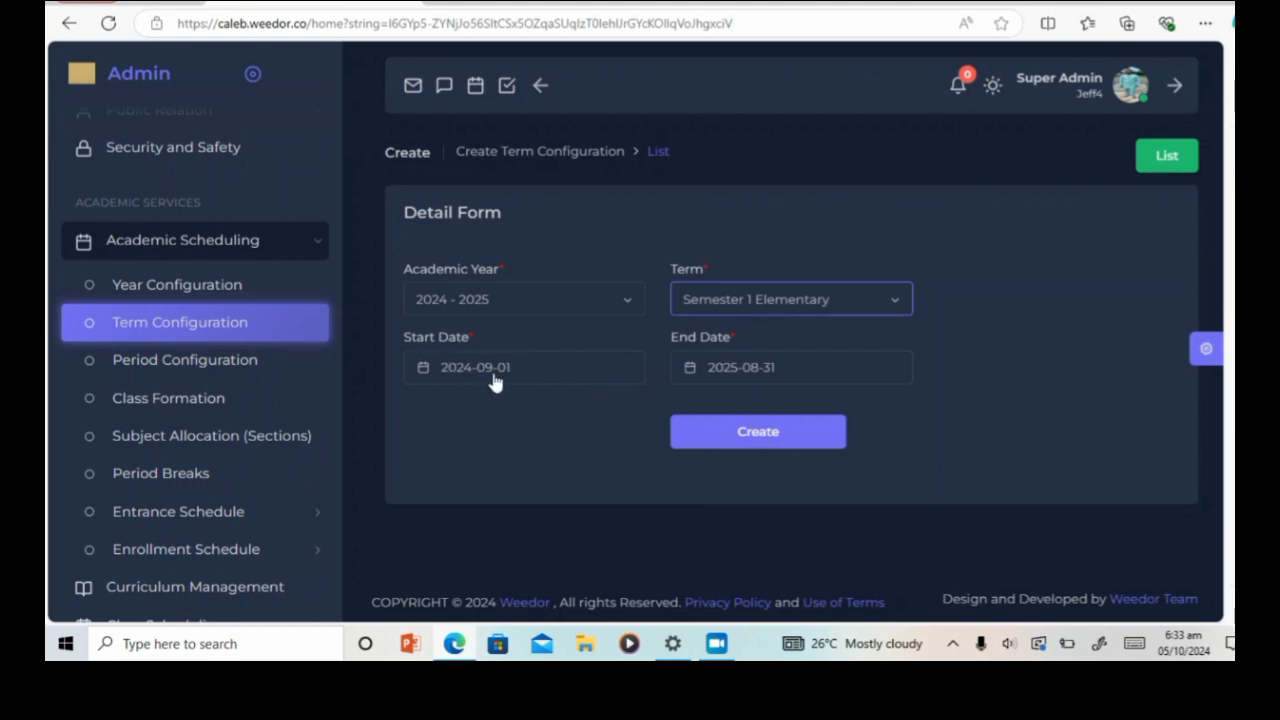
Step: Keep start date 2024-09-01, set end date 2025-02-07, and create the Semester 1 Elementary term
click(584, 378)
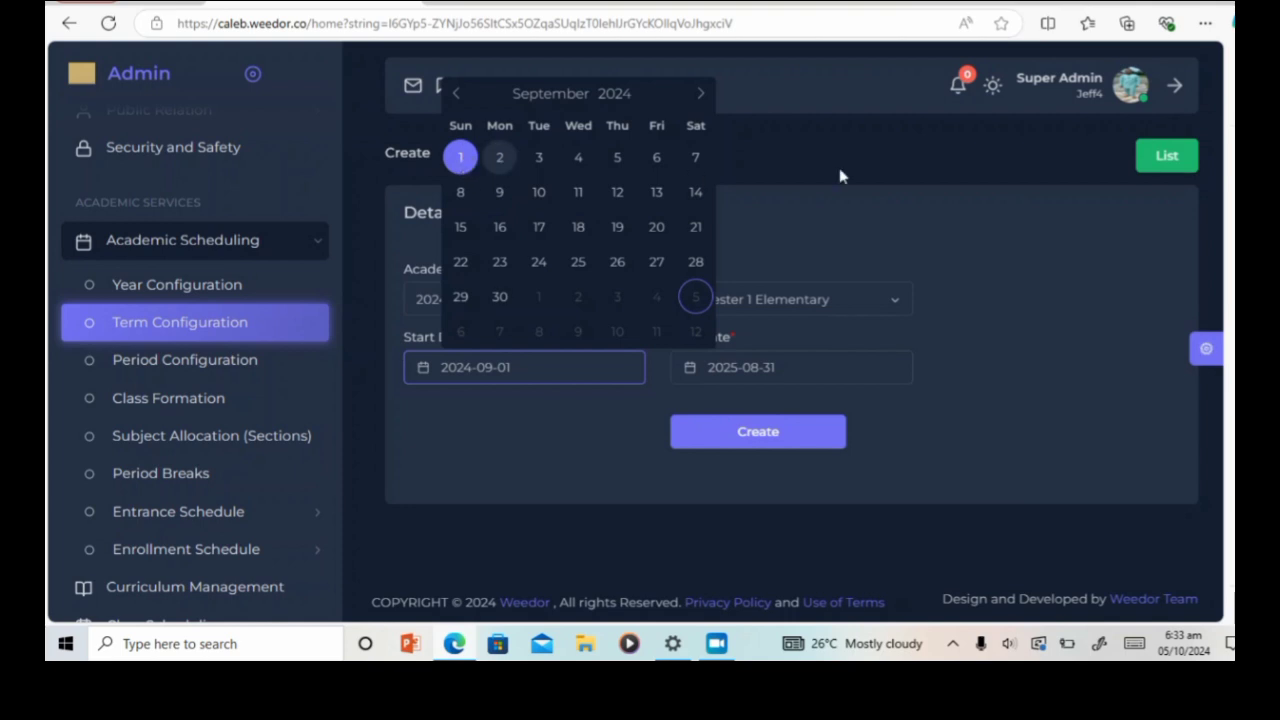
click(854, 220)
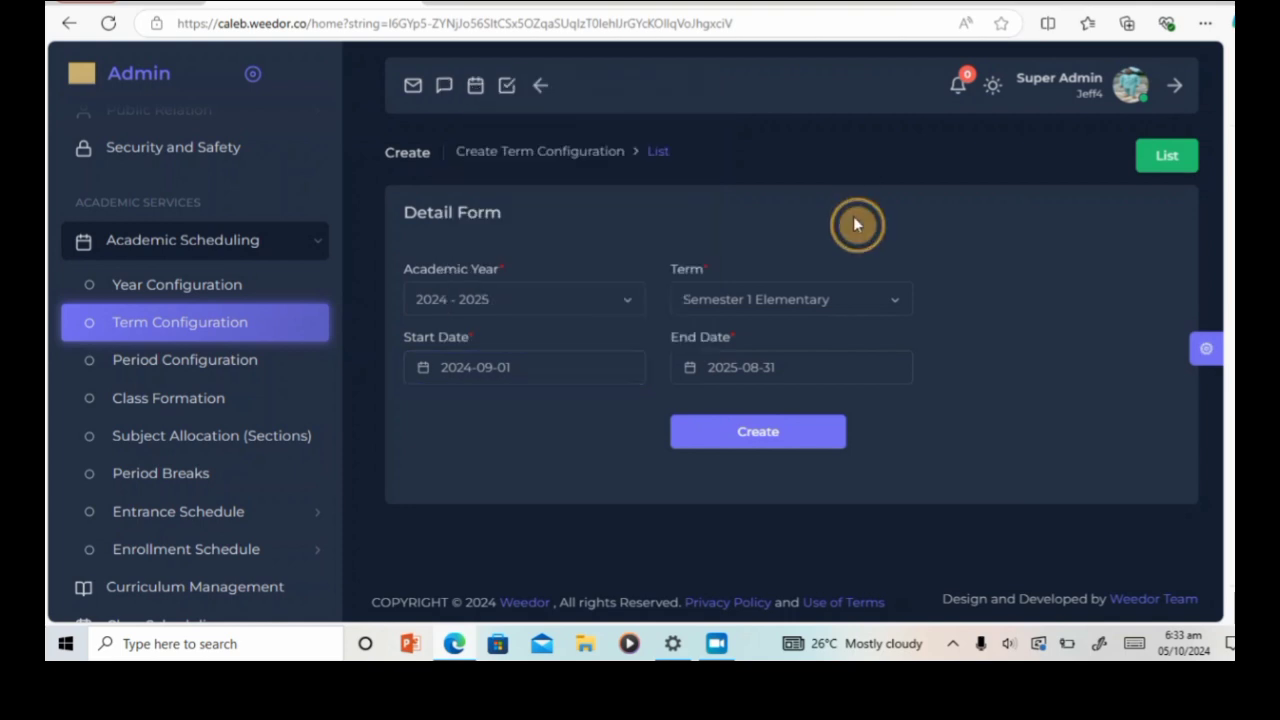
click(846, 370)
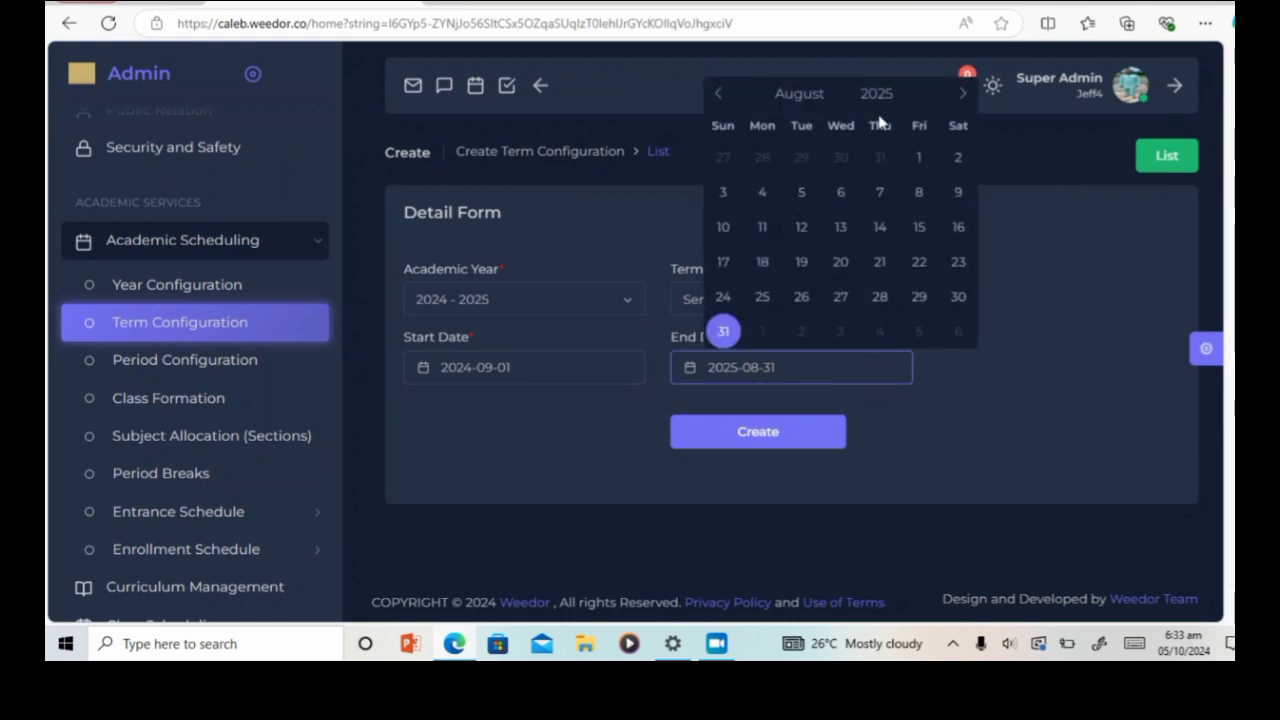
click(815, 100)
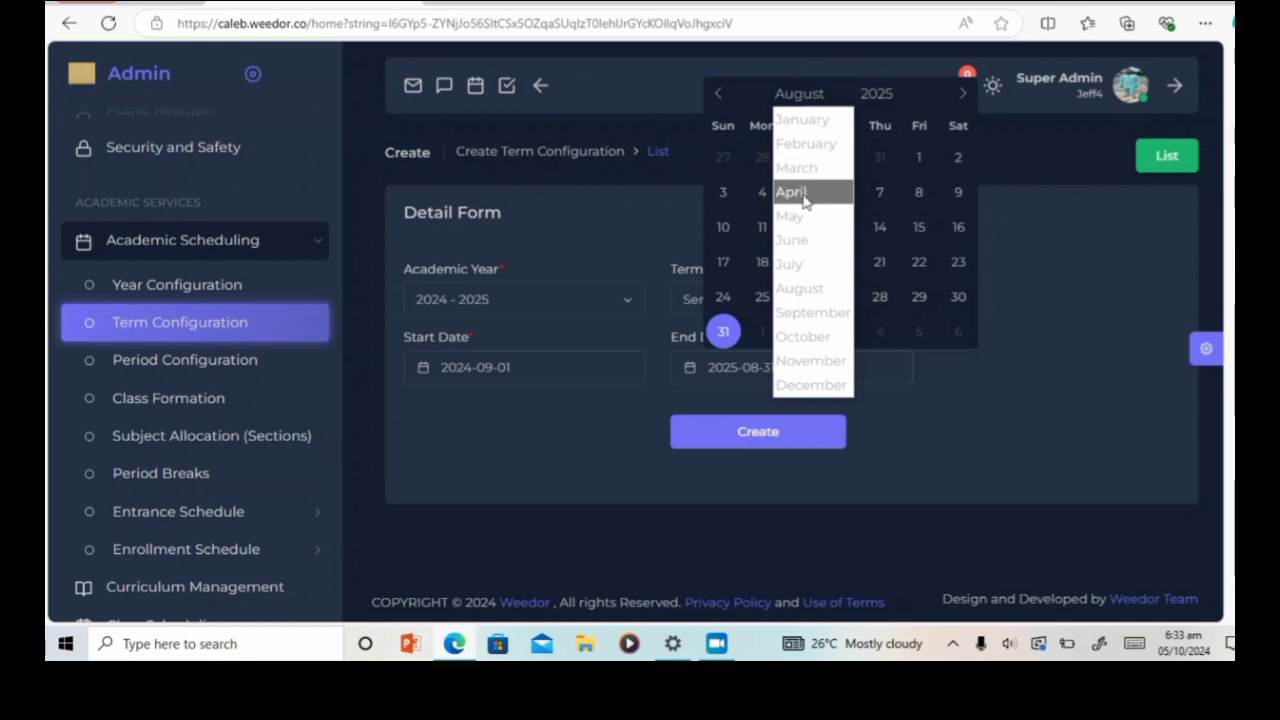
click(806, 145)
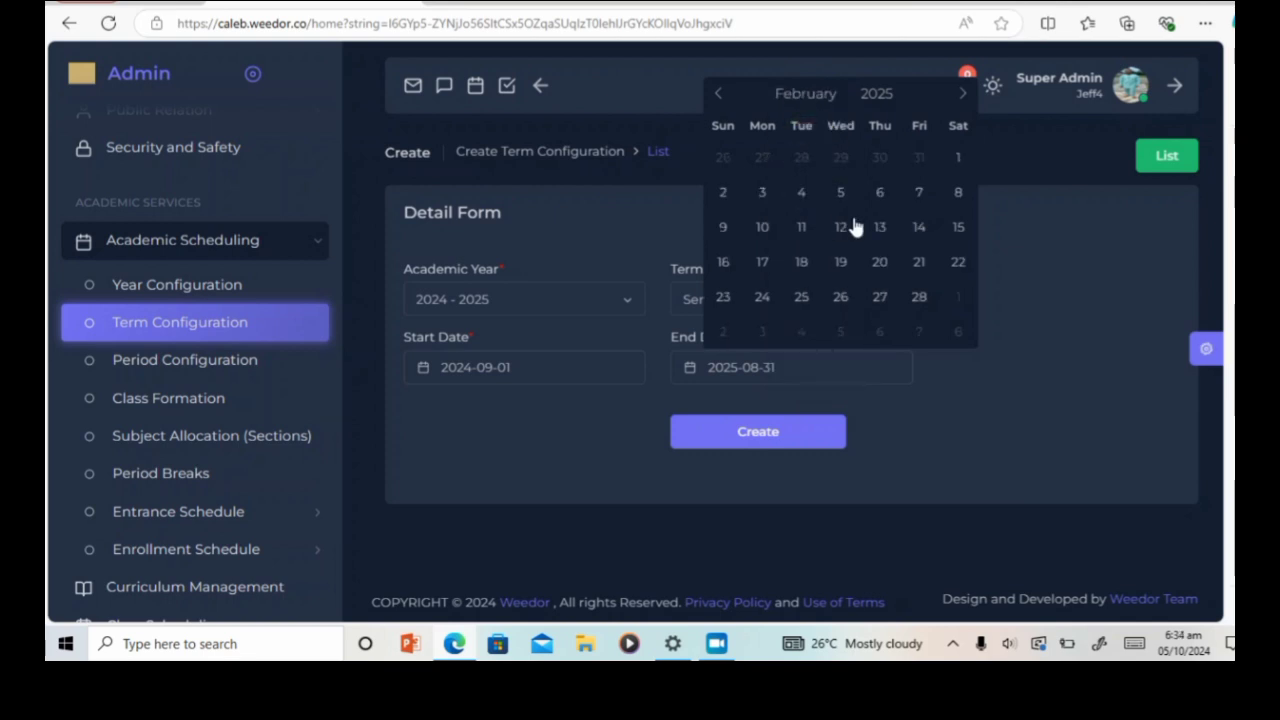
click(918, 198)
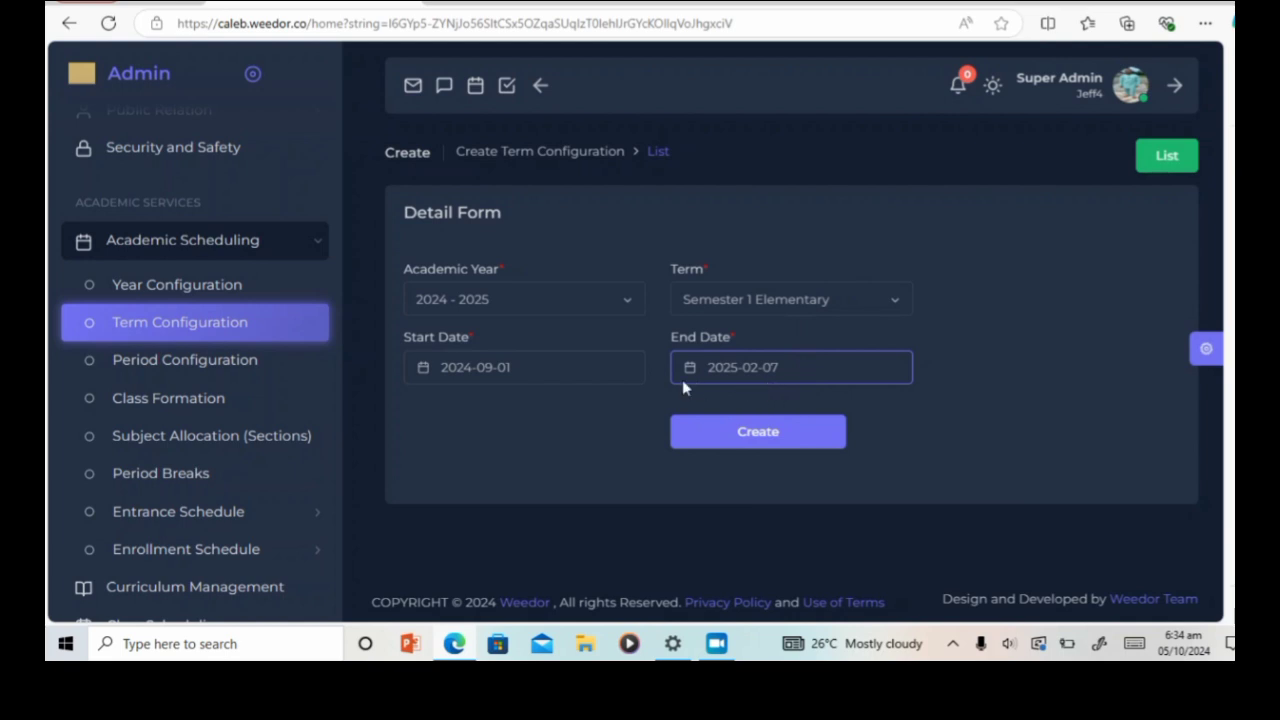
click(663, 478)
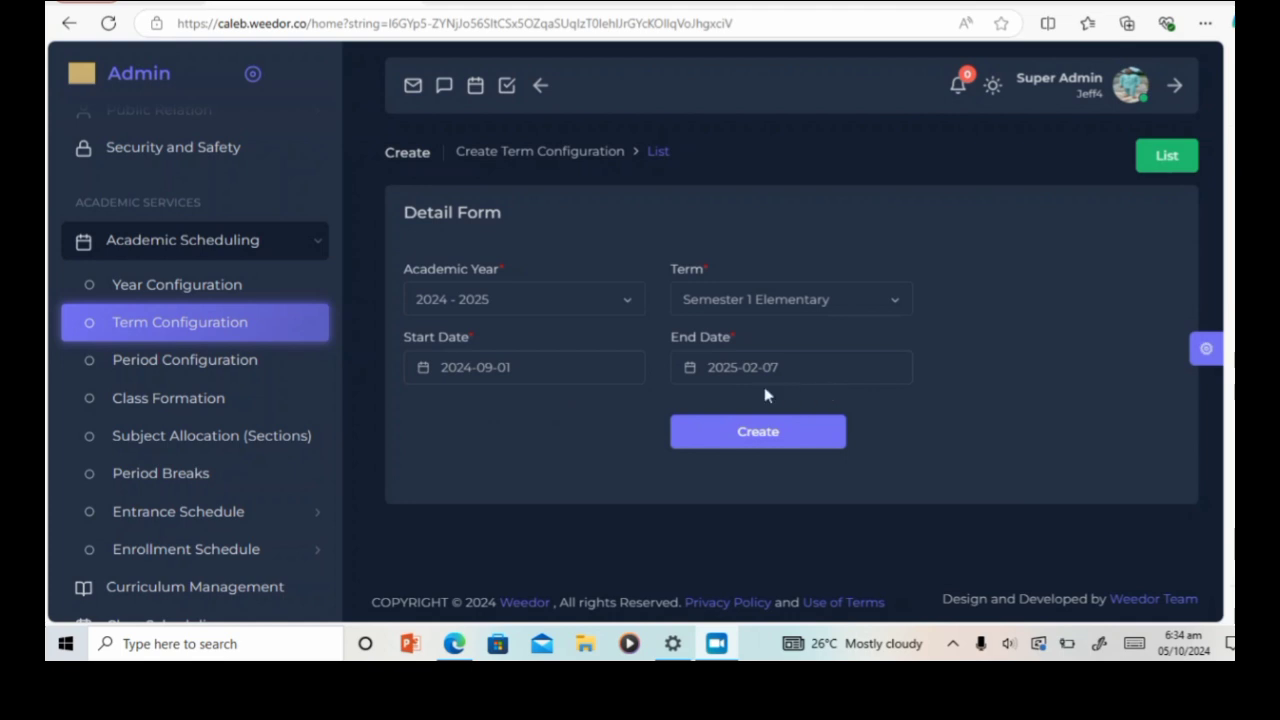
click(766, 437)
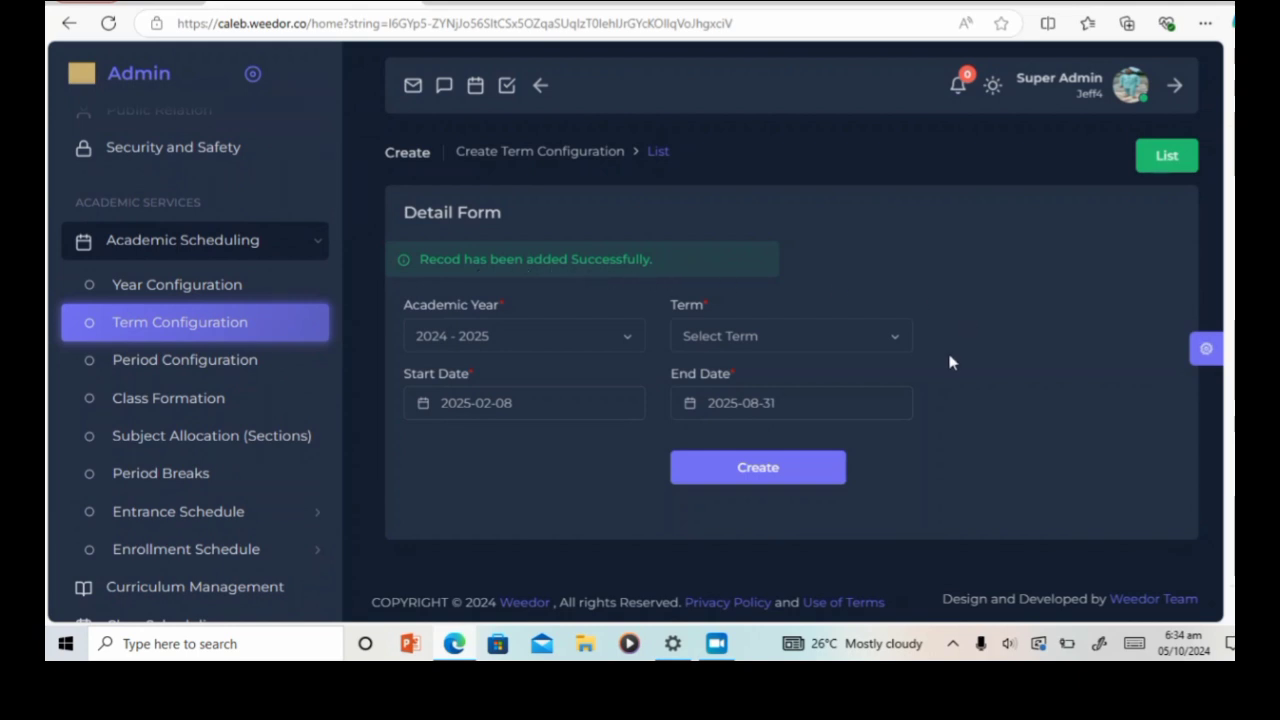
Step: Create a Semester 2 Elementary term running 2025-02-17 to 2025-07-16
click(897, 341)
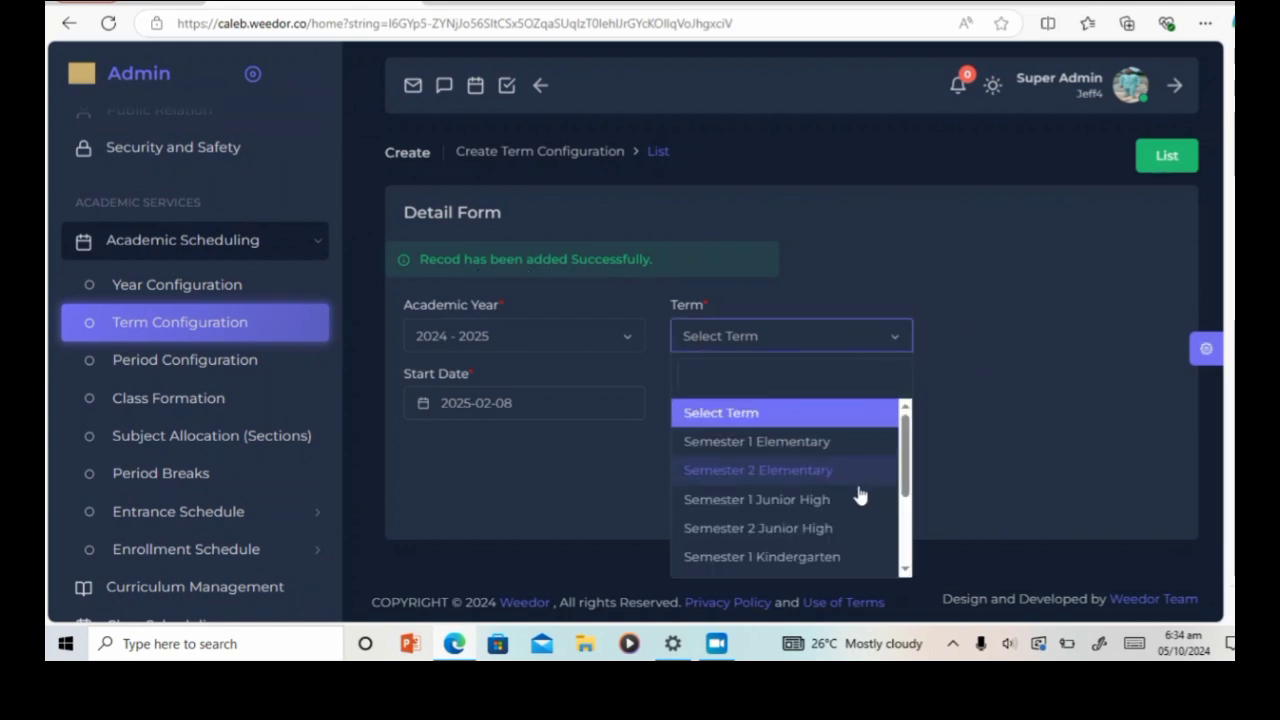
click(808, 472)
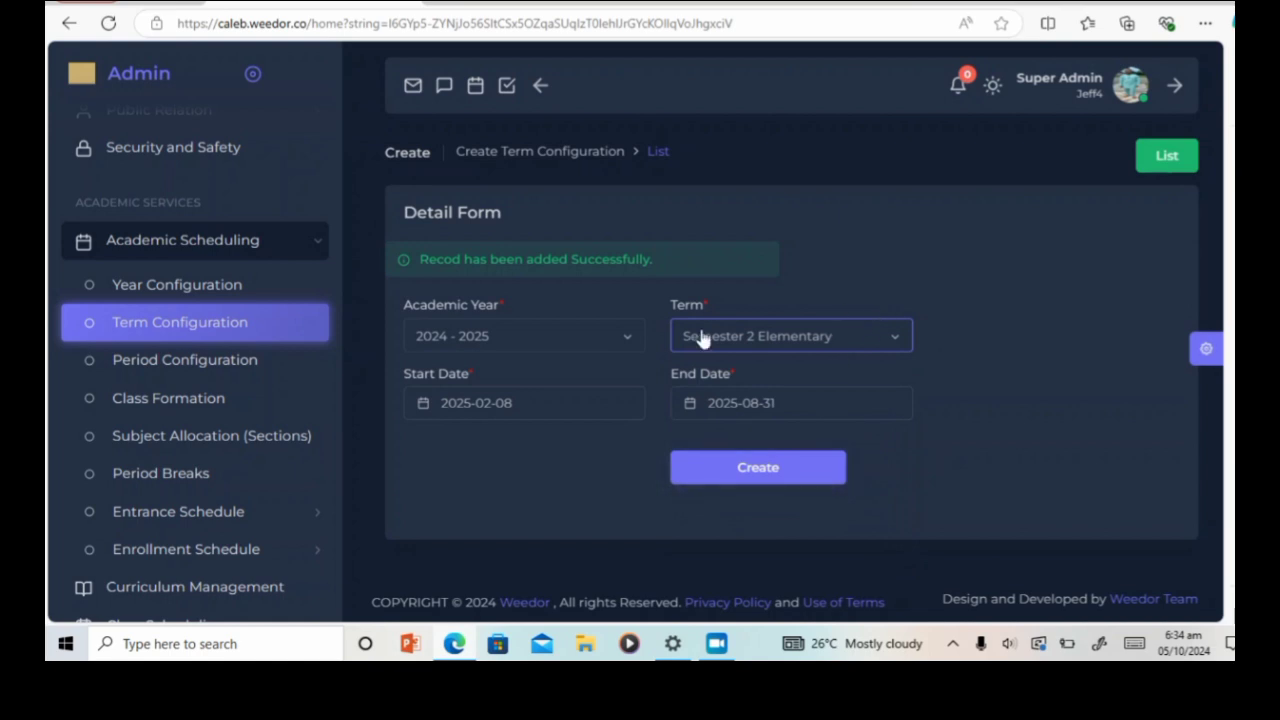
click(558, 414)
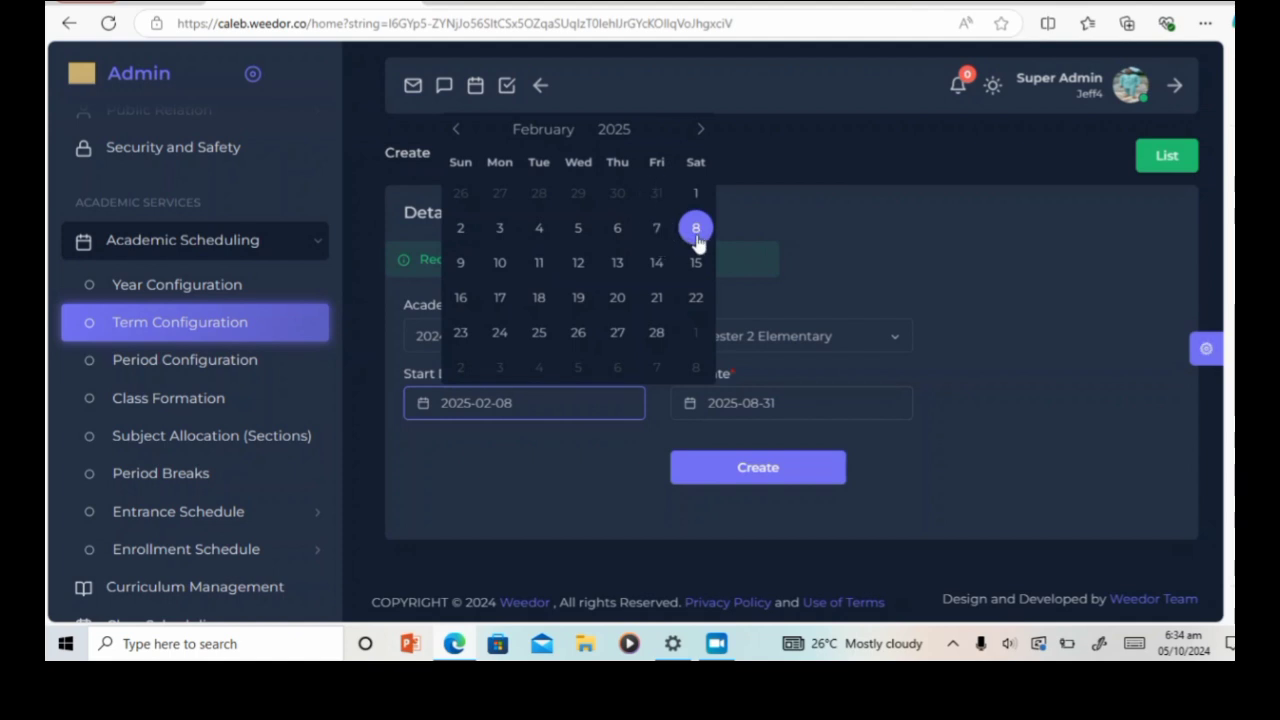
click(500, 298)
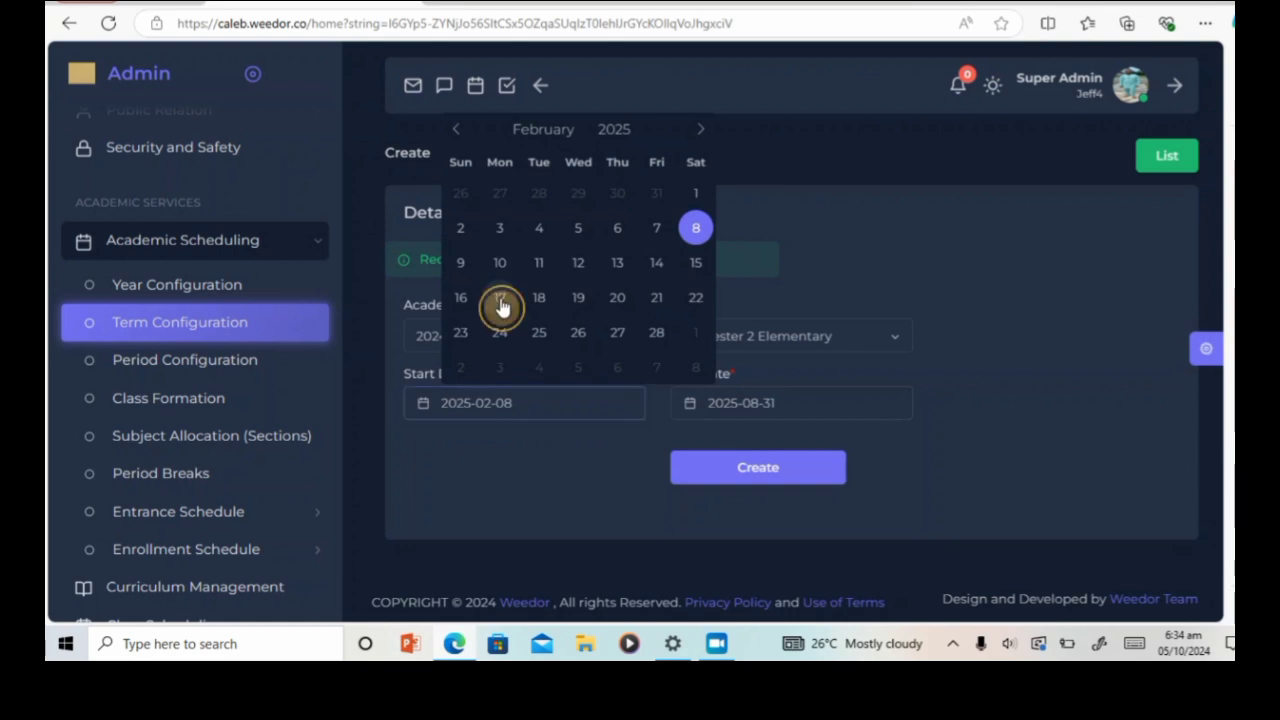
click(847, 418)
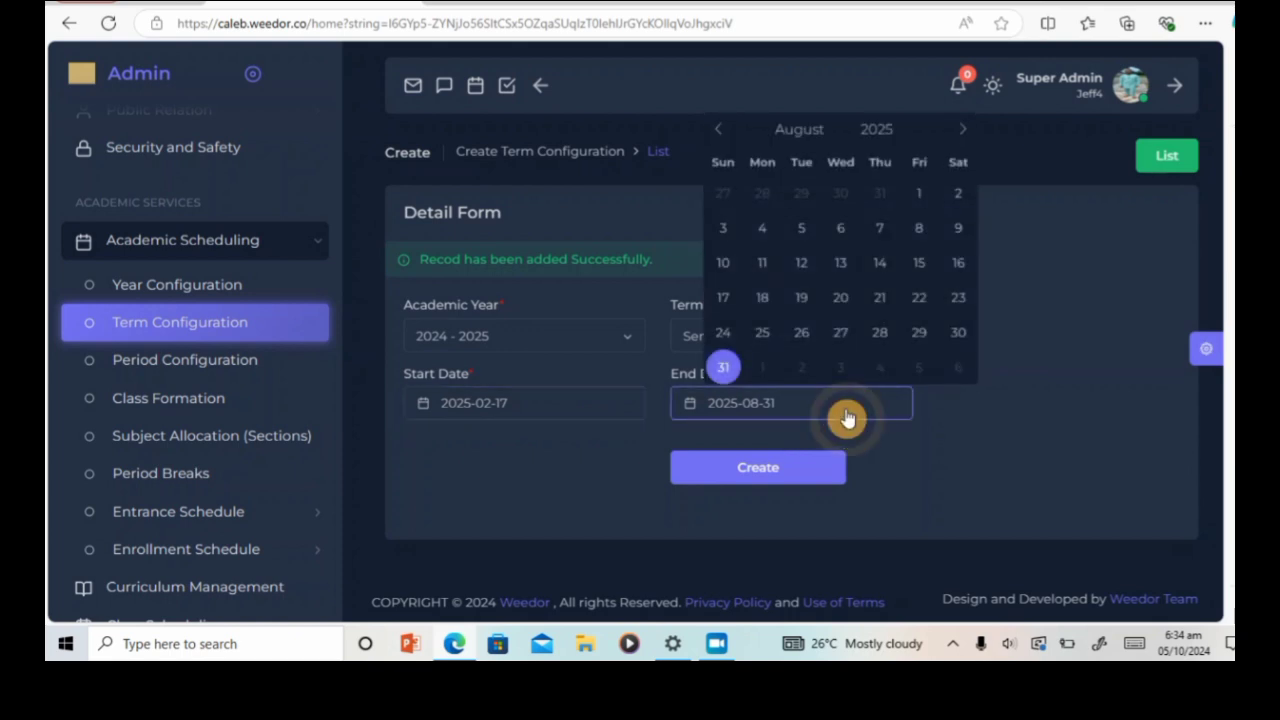
click(794, 134)
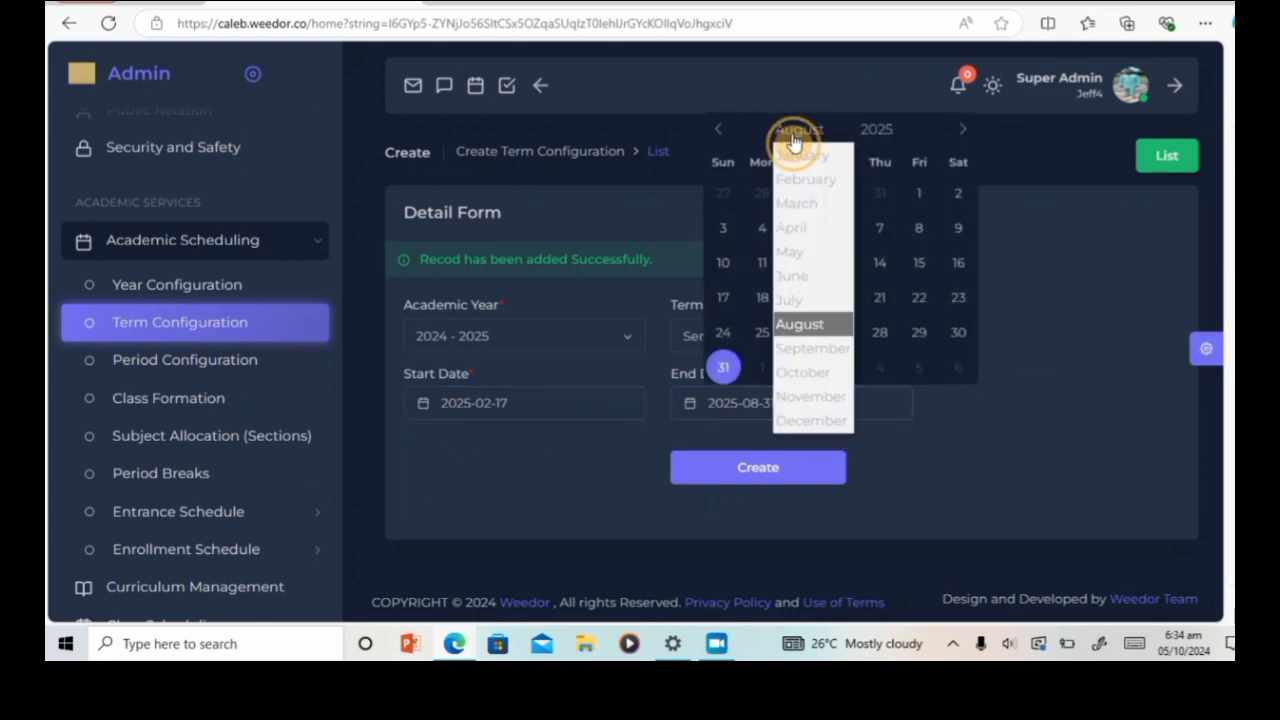
click(801, 301)
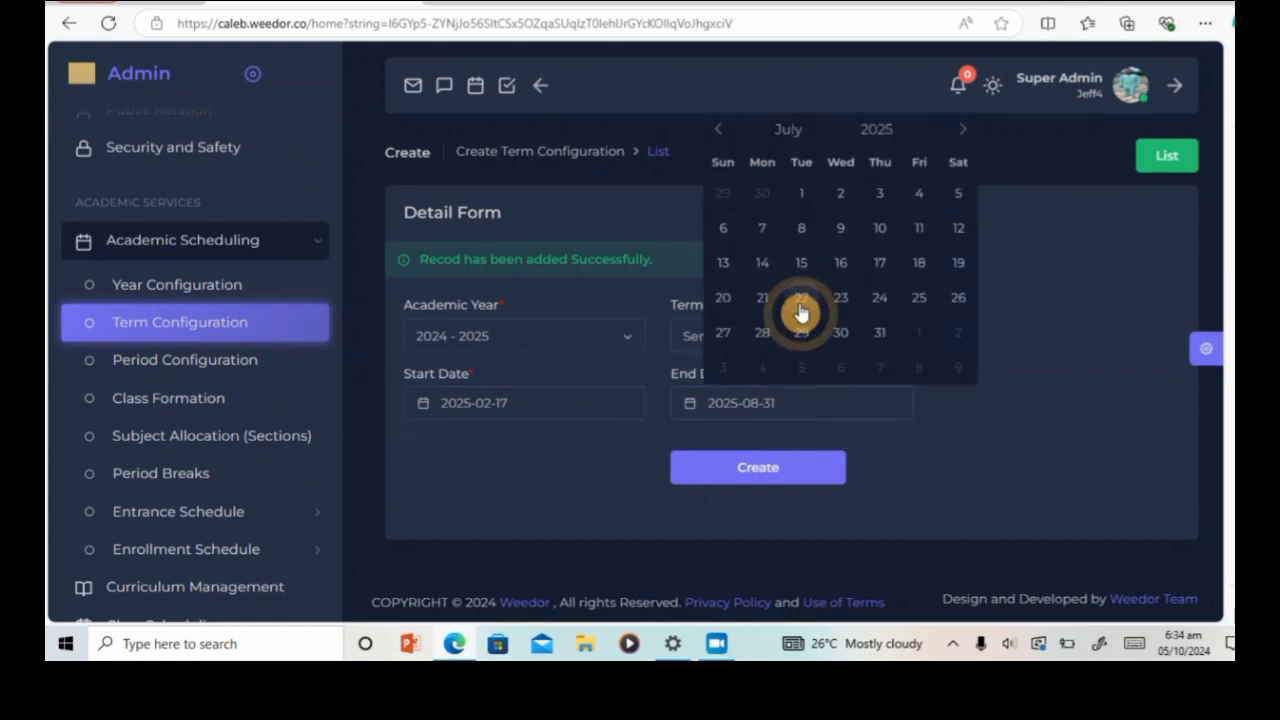
click(840, 264)
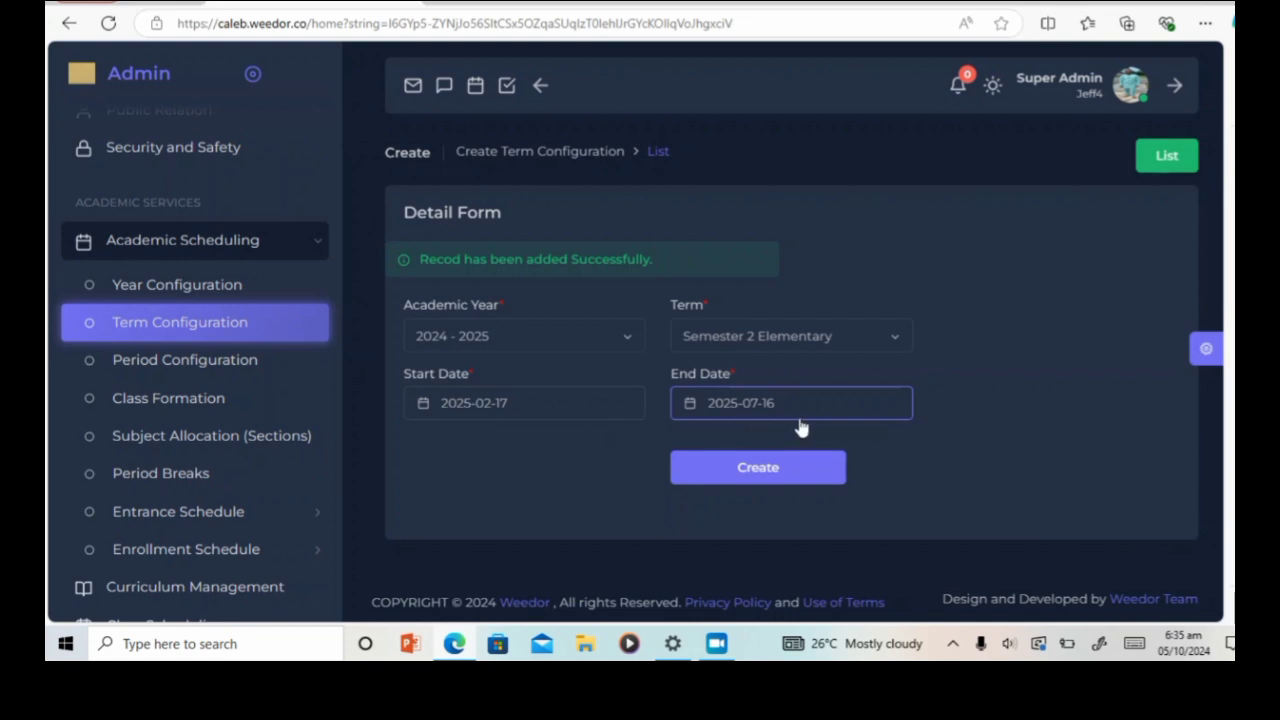
click(773, 472)
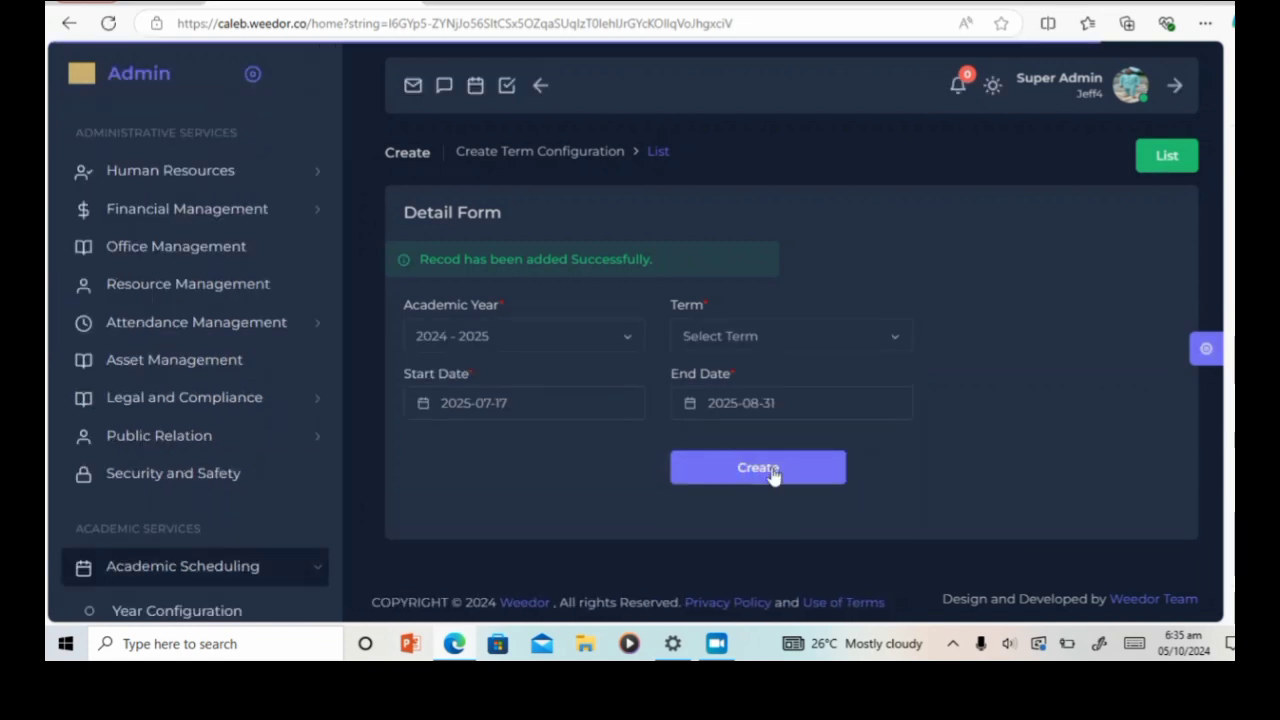
Step: Check Semester 2 Elementary's dates in its edit form, then return to the term list unchanged
click(1170, 160)
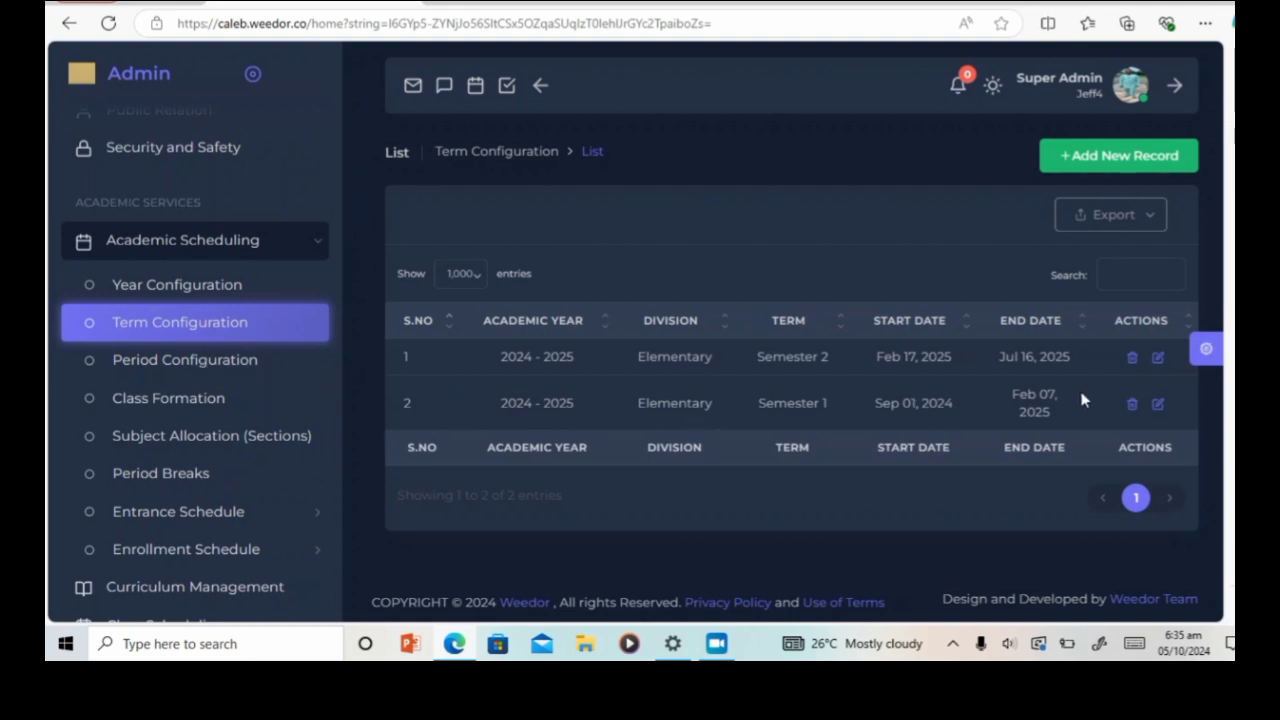
click(1158, 366)
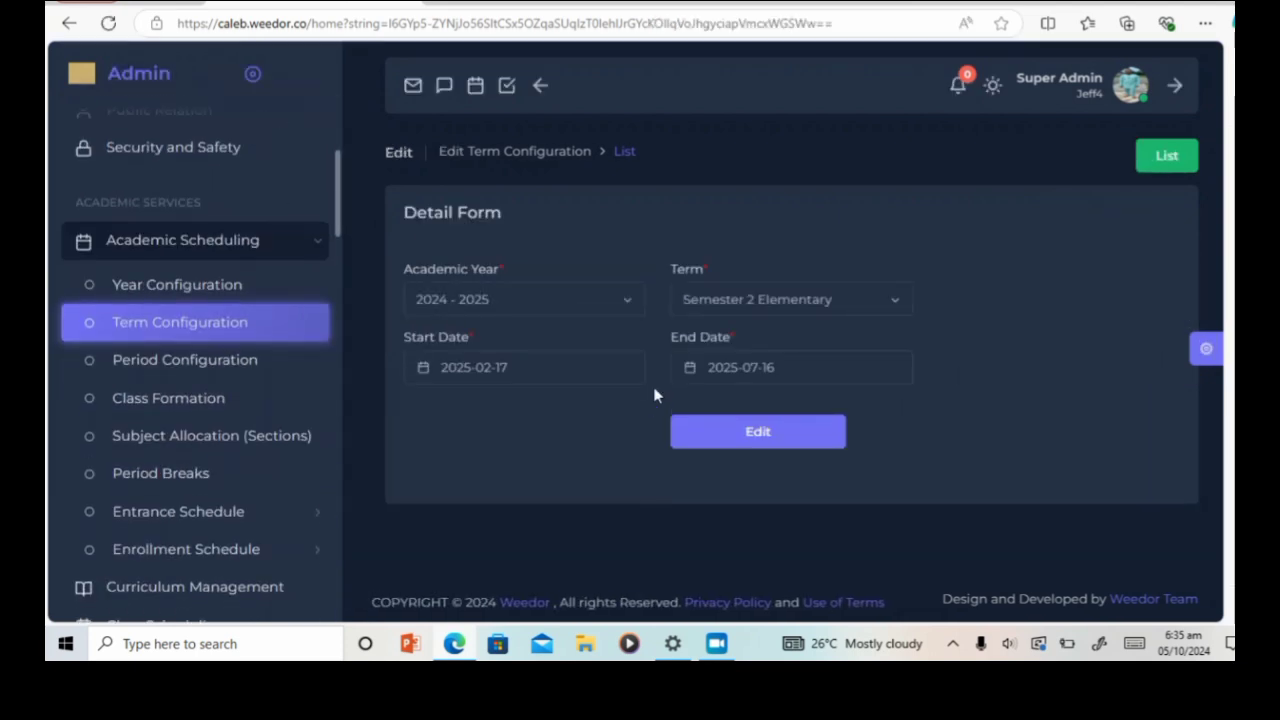
click(589, 370)
click(768, 218)
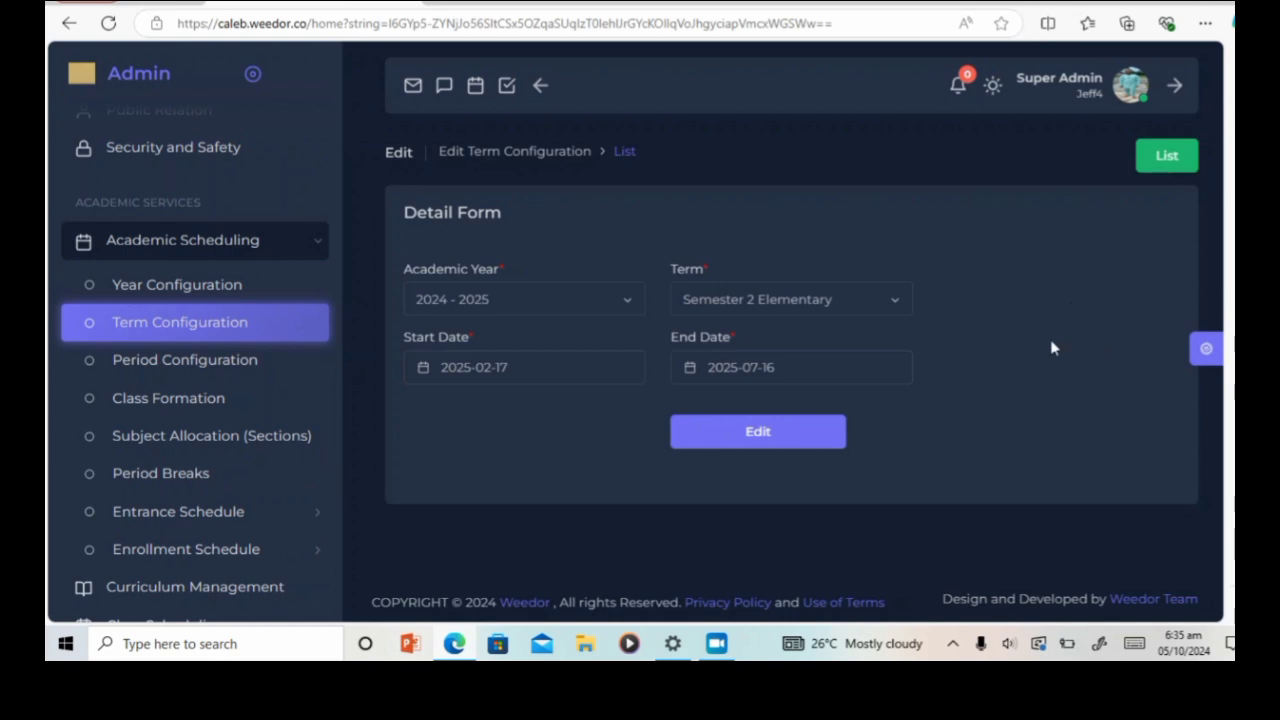
click(1167, 156)
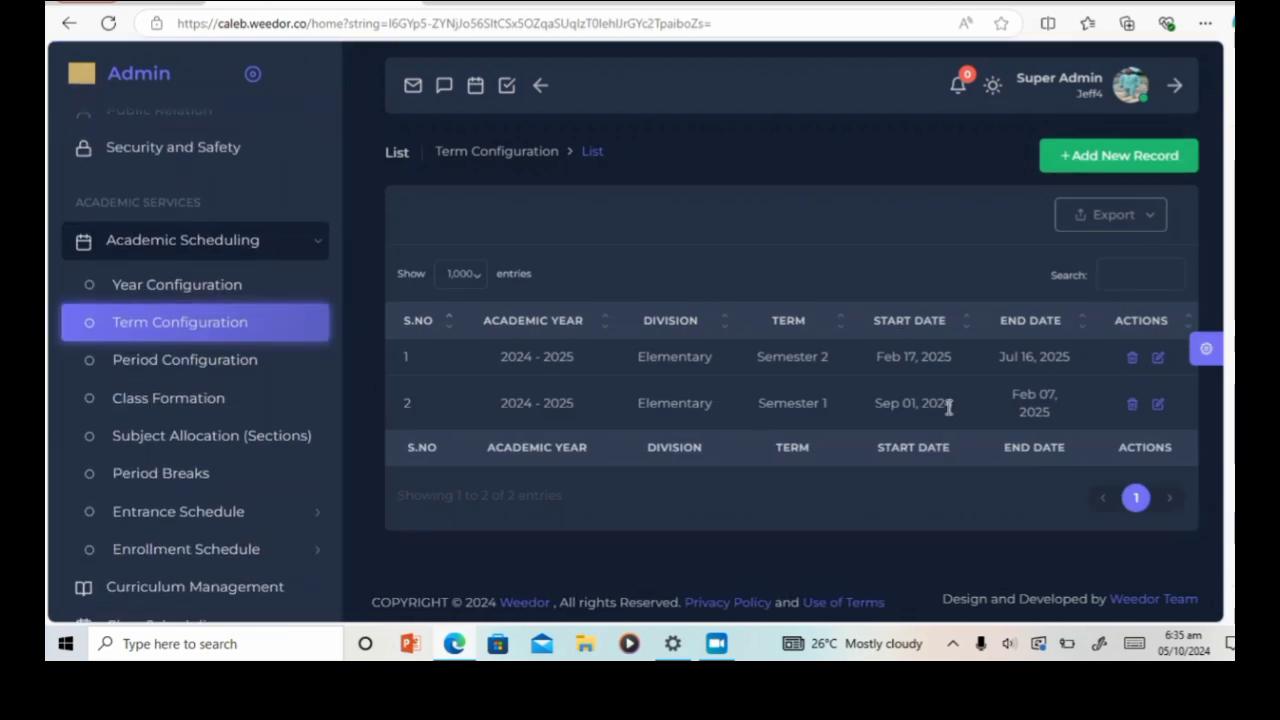
Step: Start a new period record for the 2024–2025 Semester 1 Elementary term as Period 1
click(209, 366)
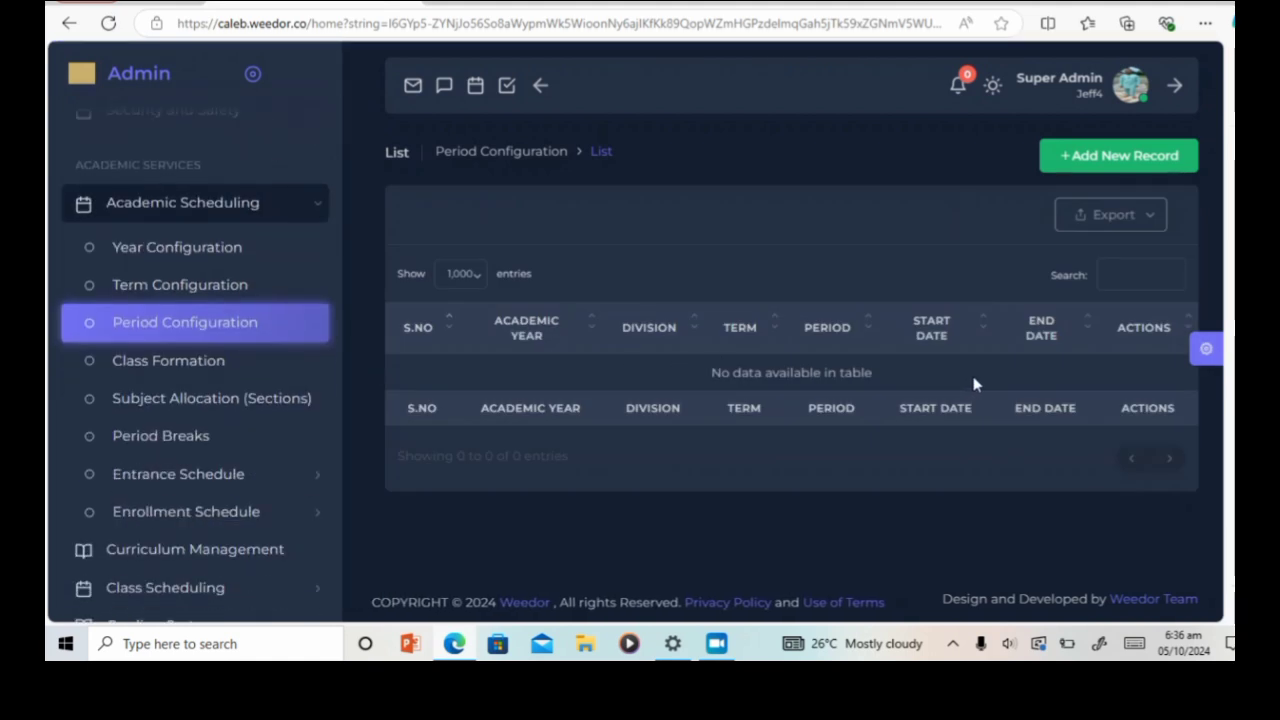
click(1141, 166)
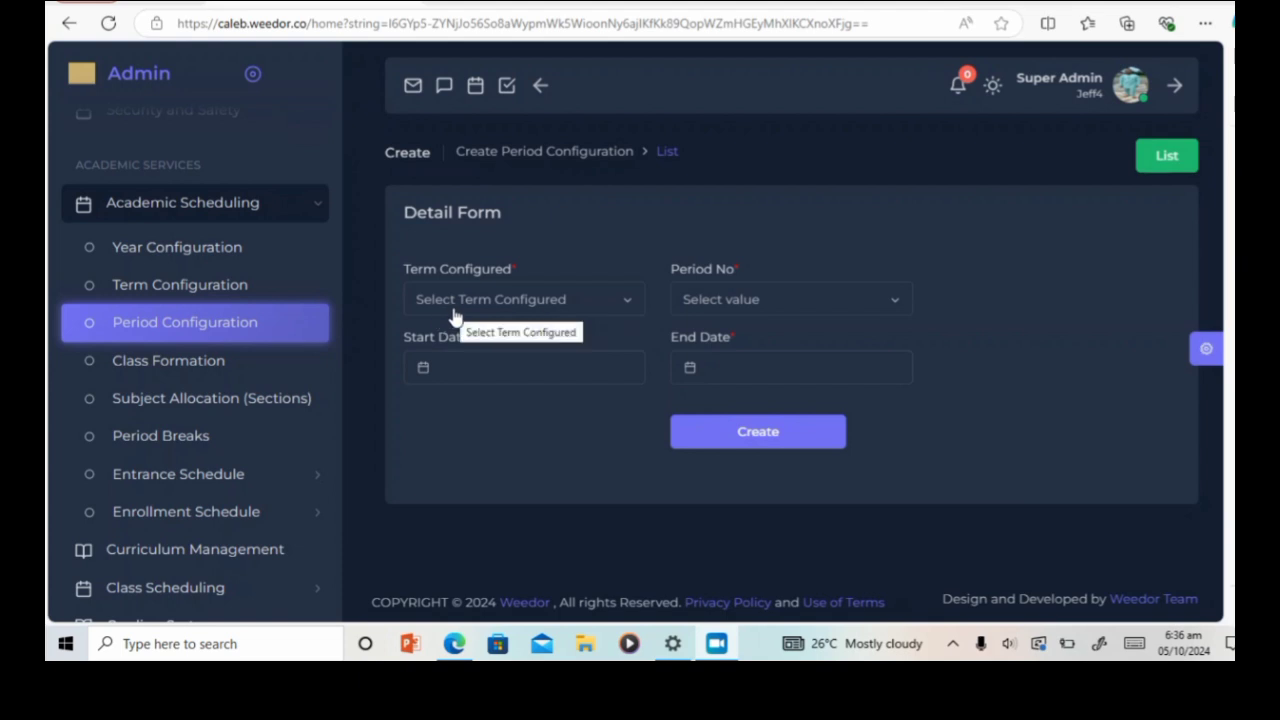
click(622, 311)
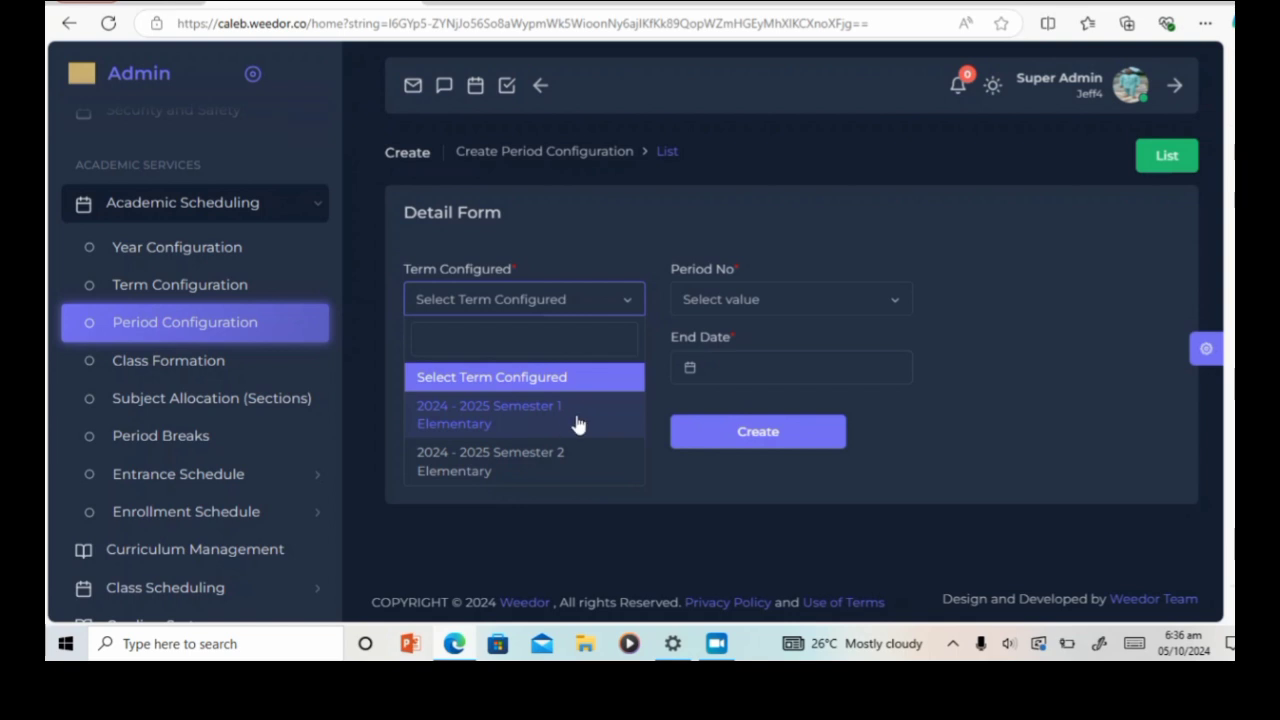
click(518, 416)
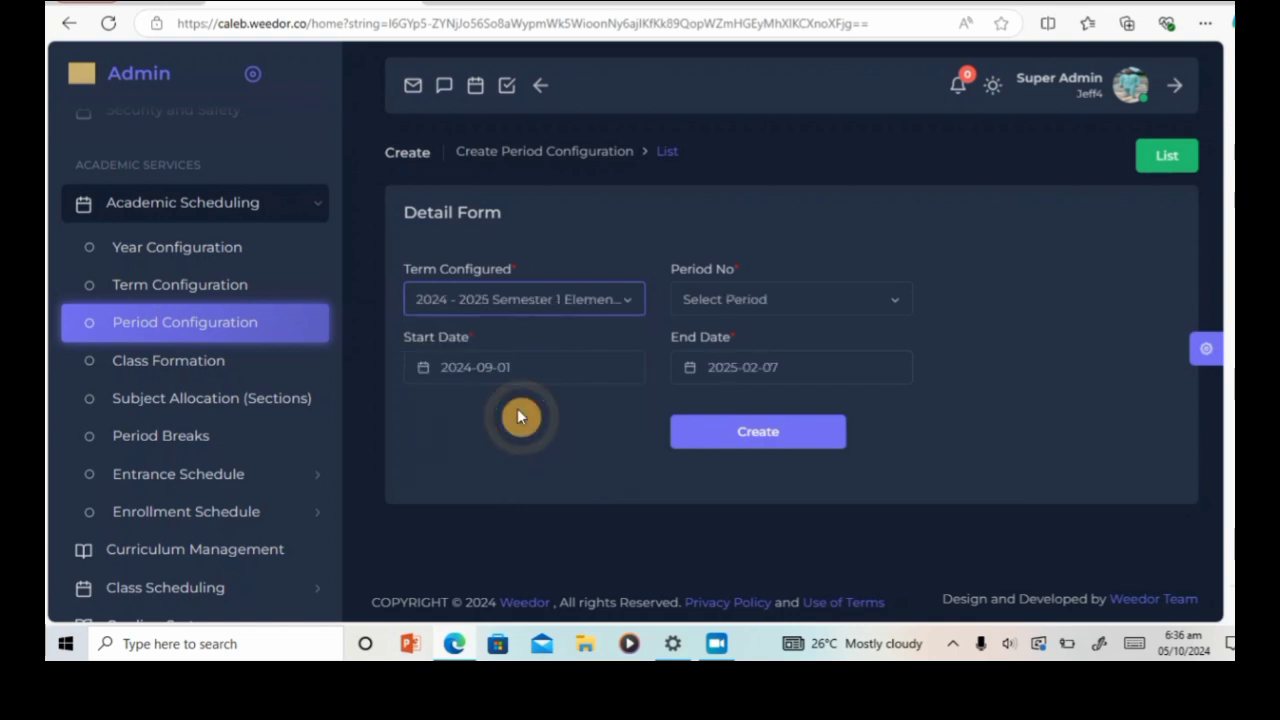
click(872, 305)
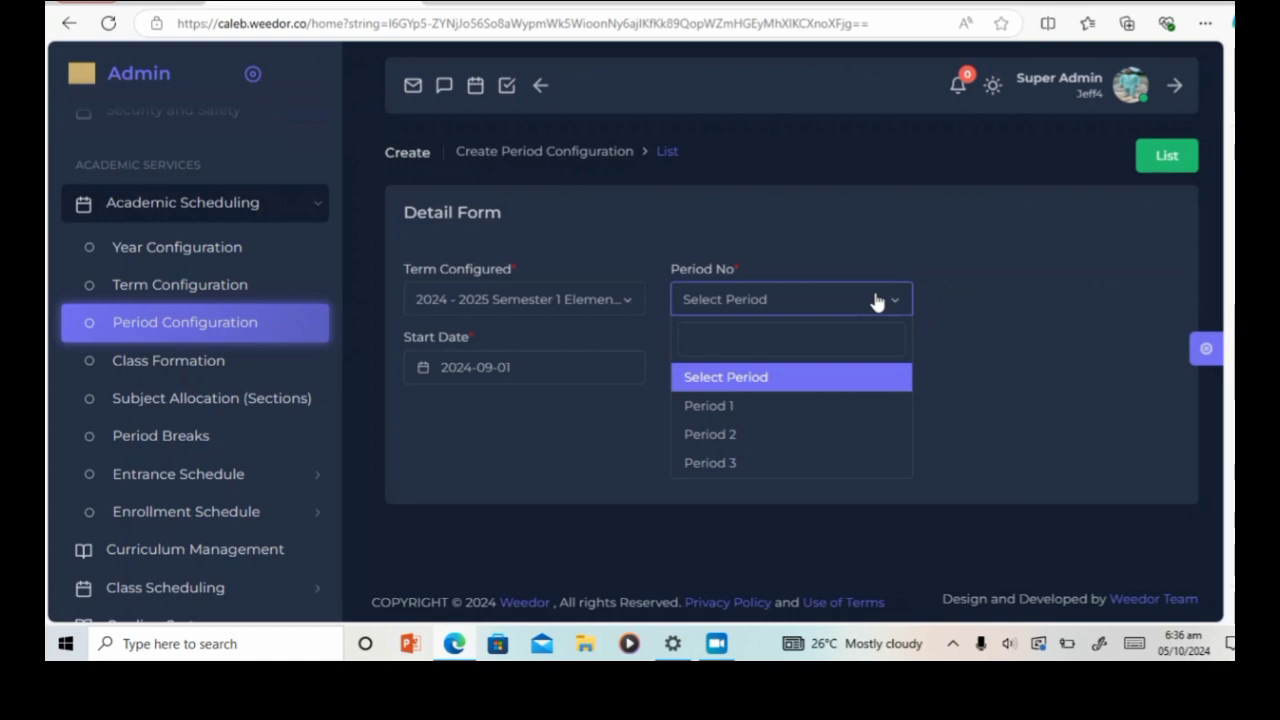
click(729, 412)
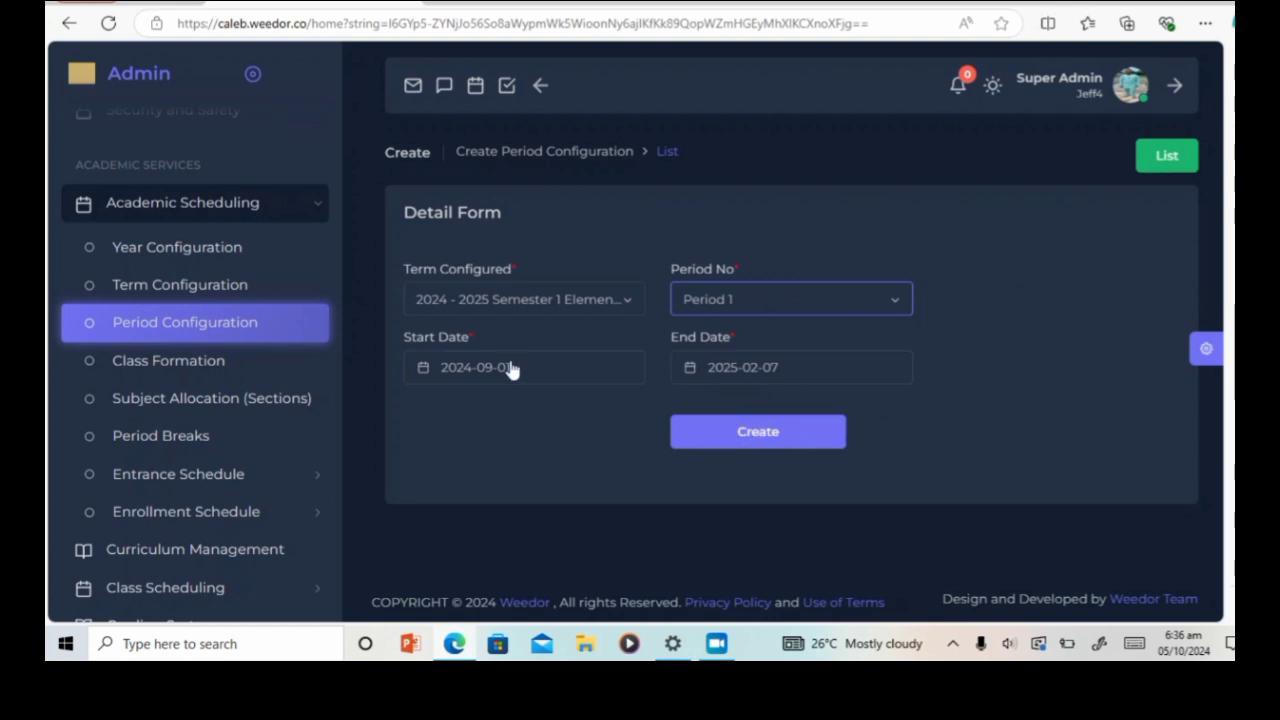
Step: Date the record 2024-09-02 to 2024-10-18 and save it
click(542, 373)
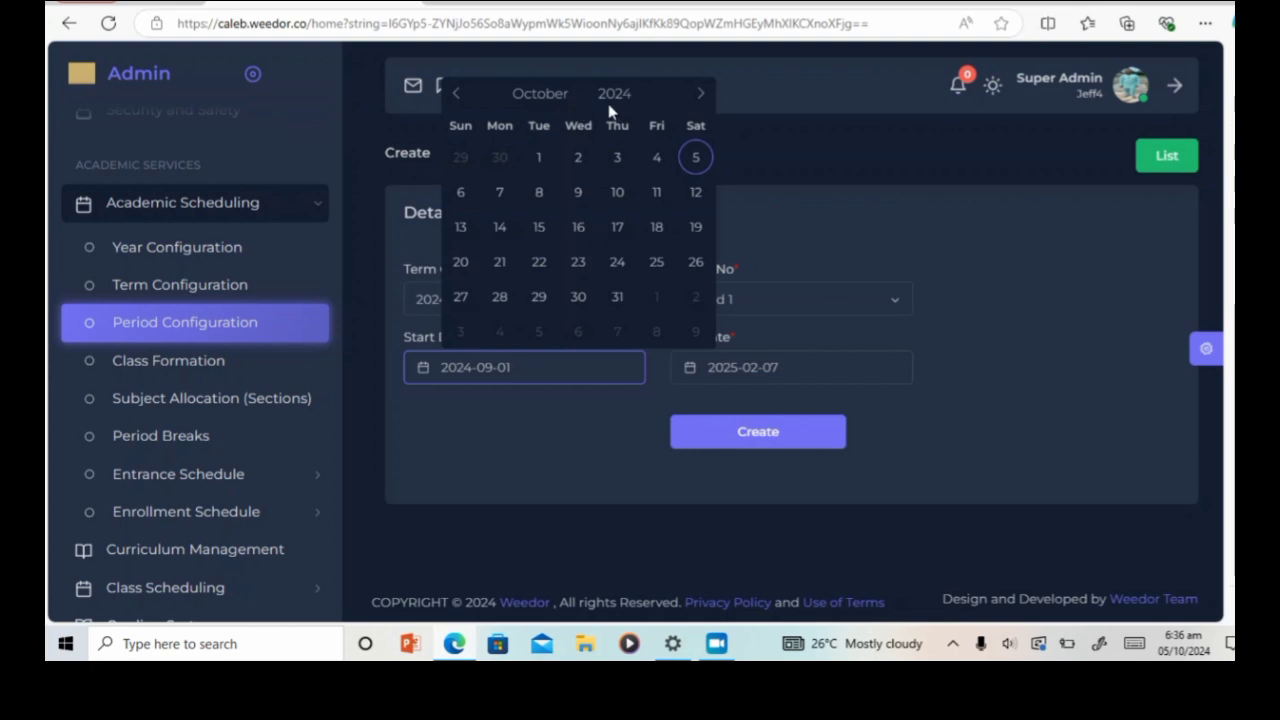
click(541, 96)
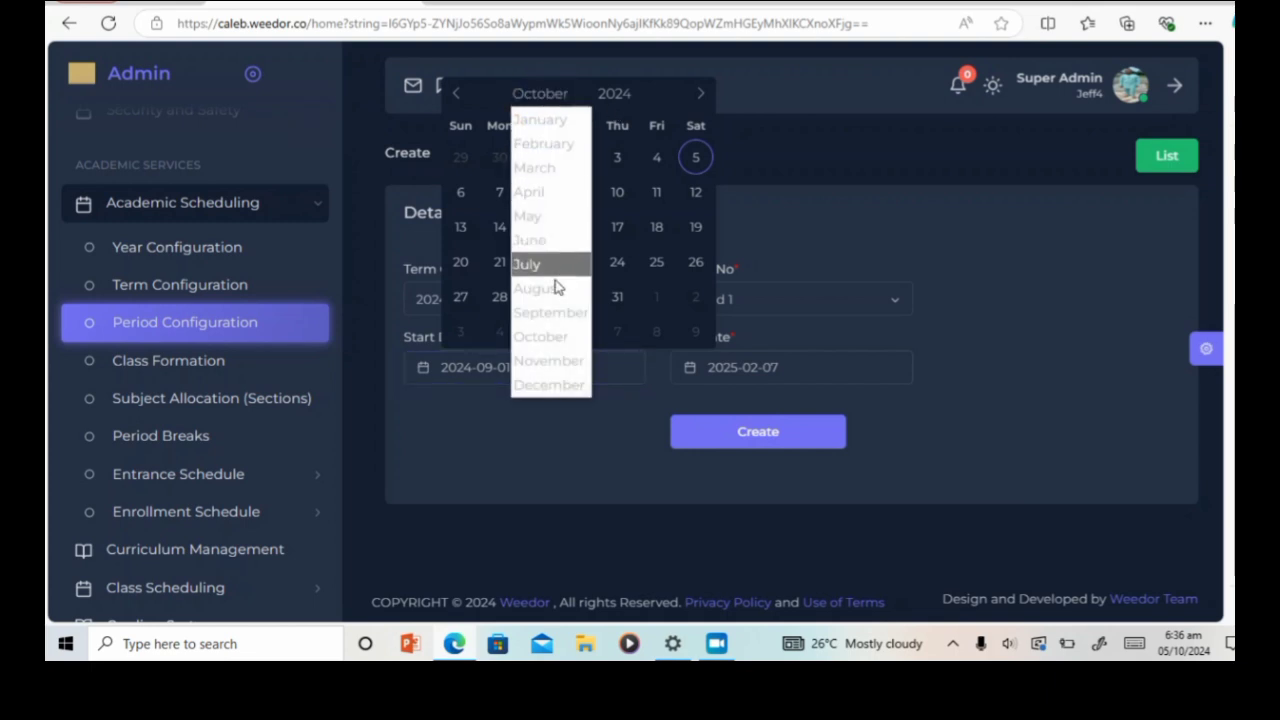
click(551, 313)
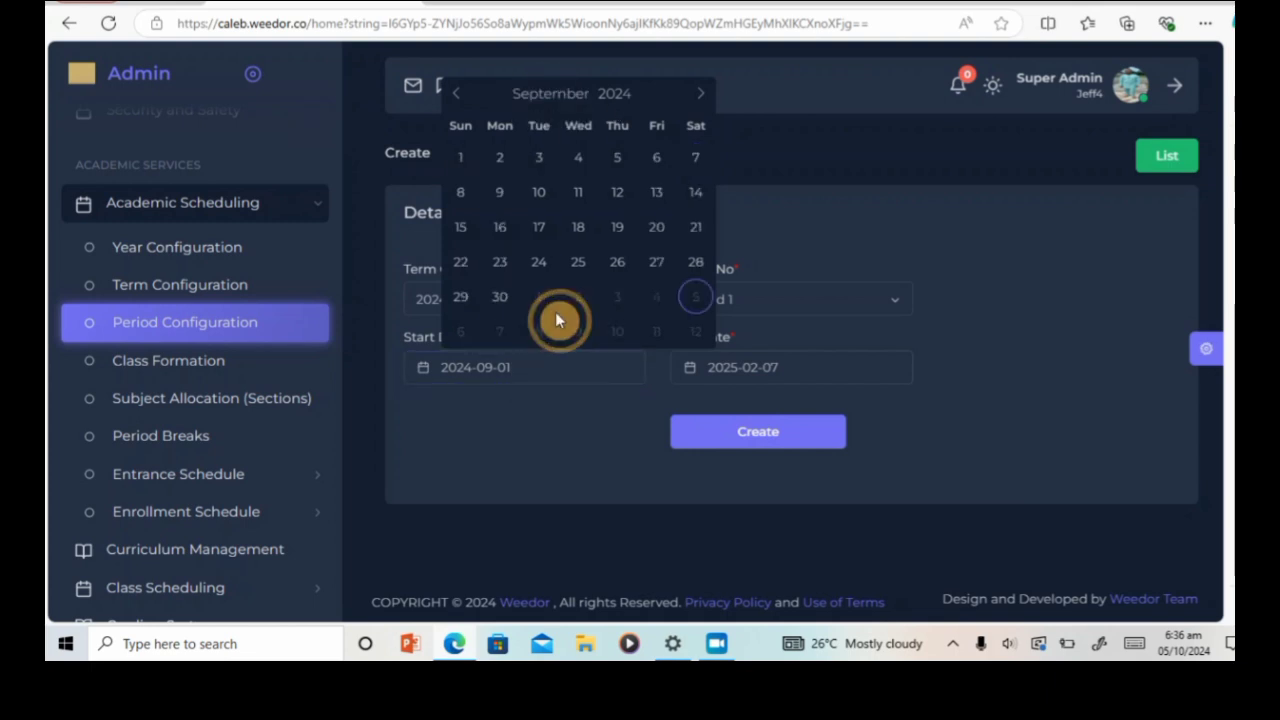
click(500, 160)
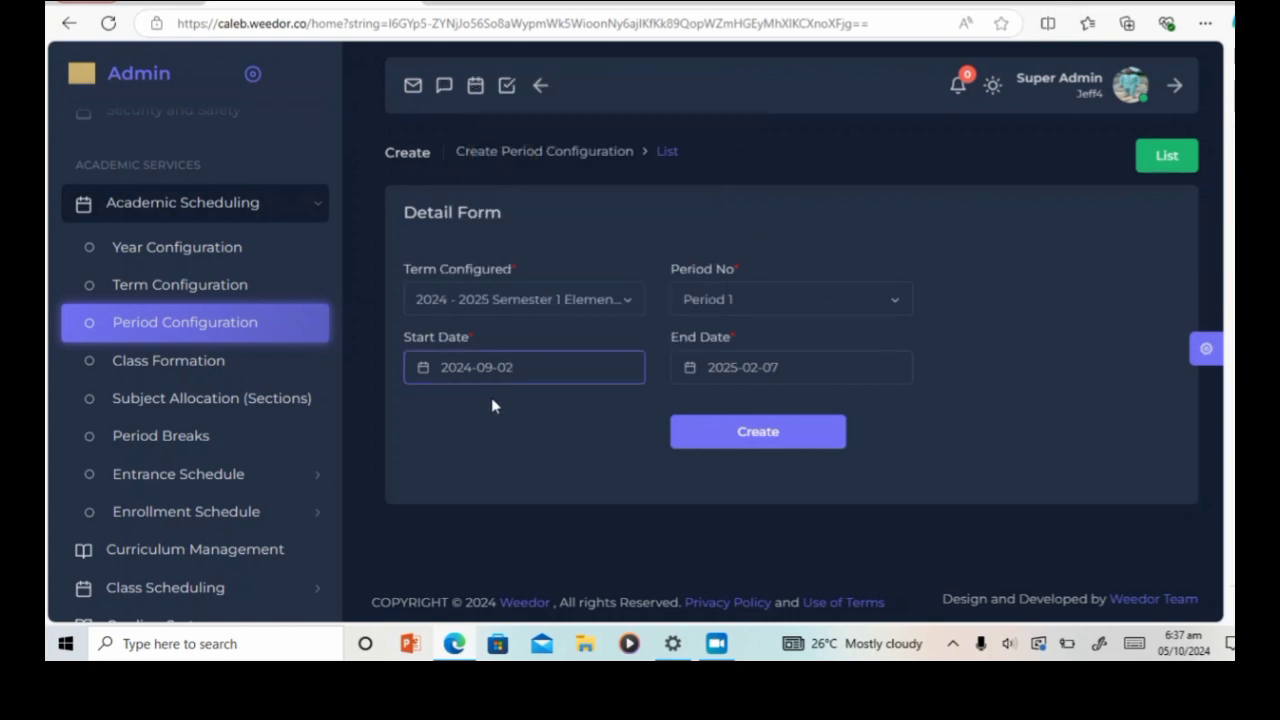
click(808, 371)
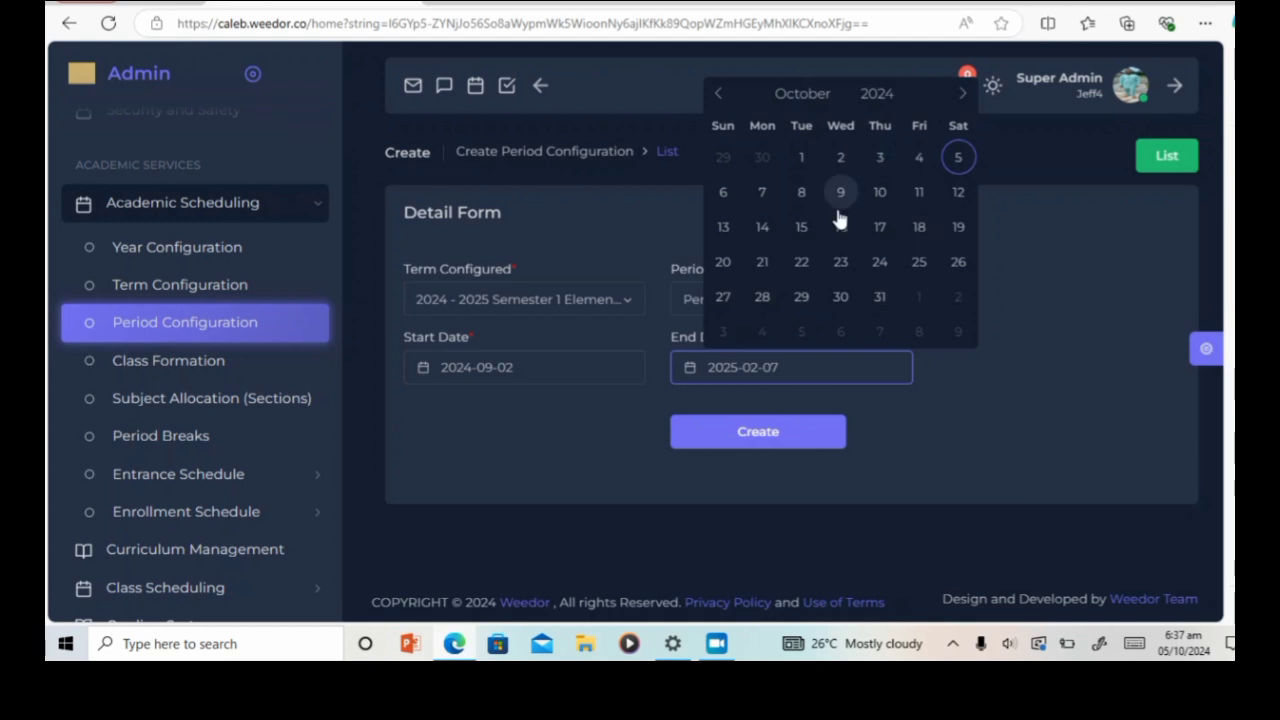
click(919, 230)
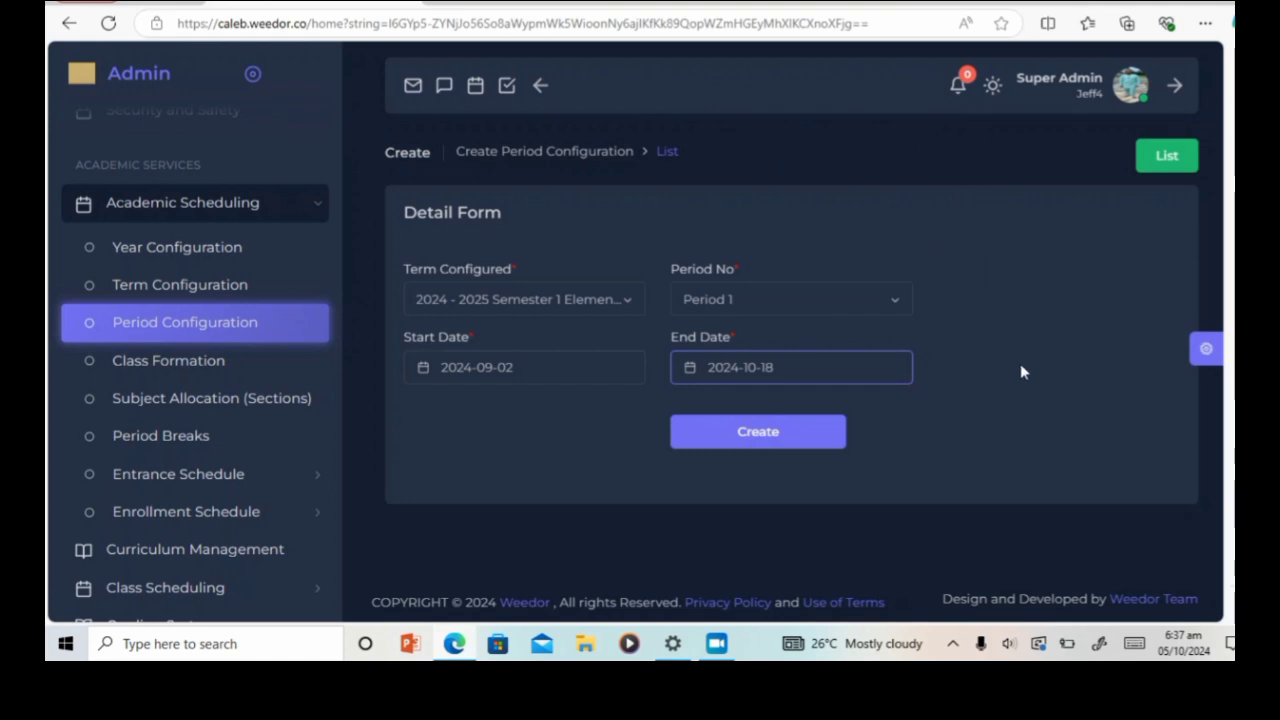
click(771, 437)
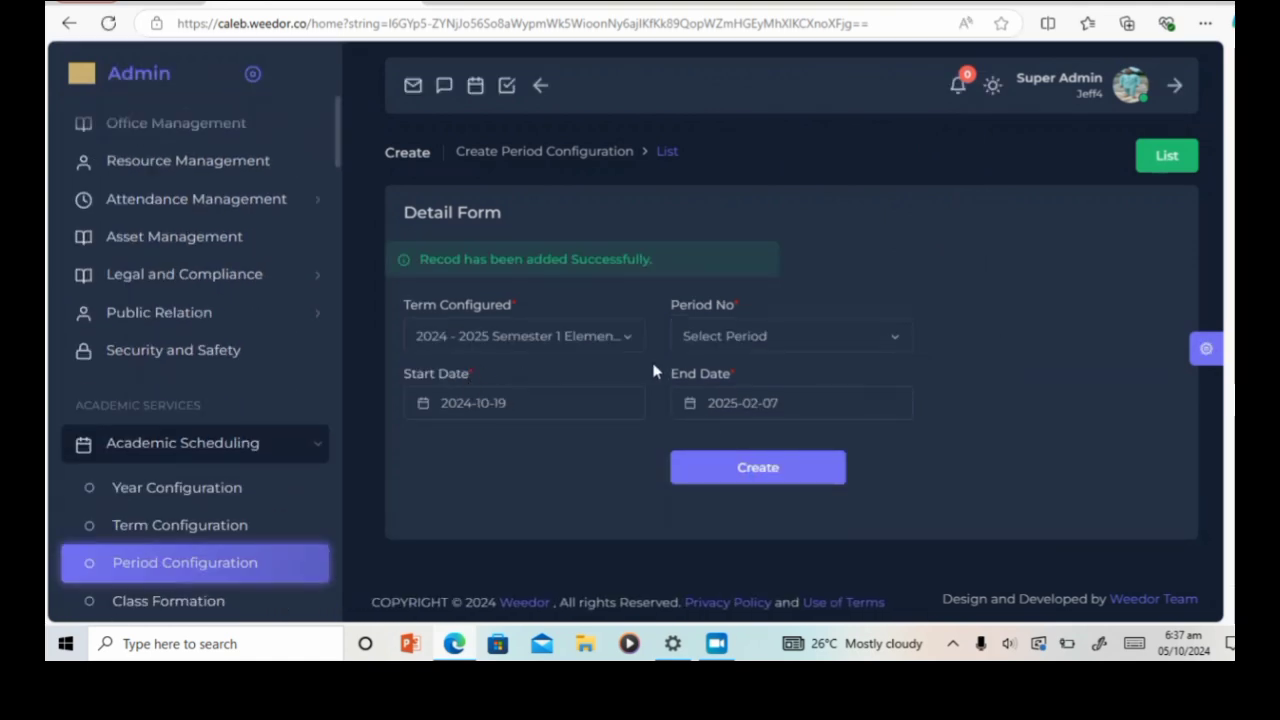
Step: Record Period 2 running 2024-10-21 to 2024-12-06 and save it
click(896, 346)
click(803, 472)
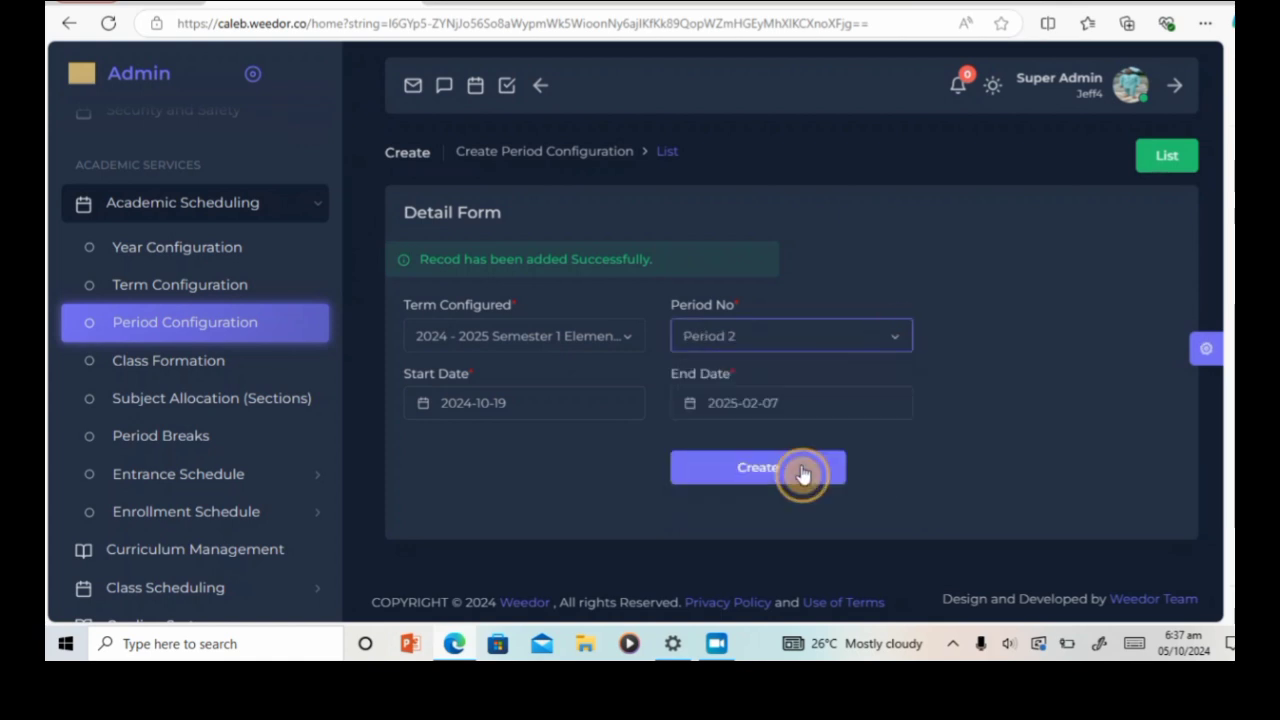
click(551, 414)
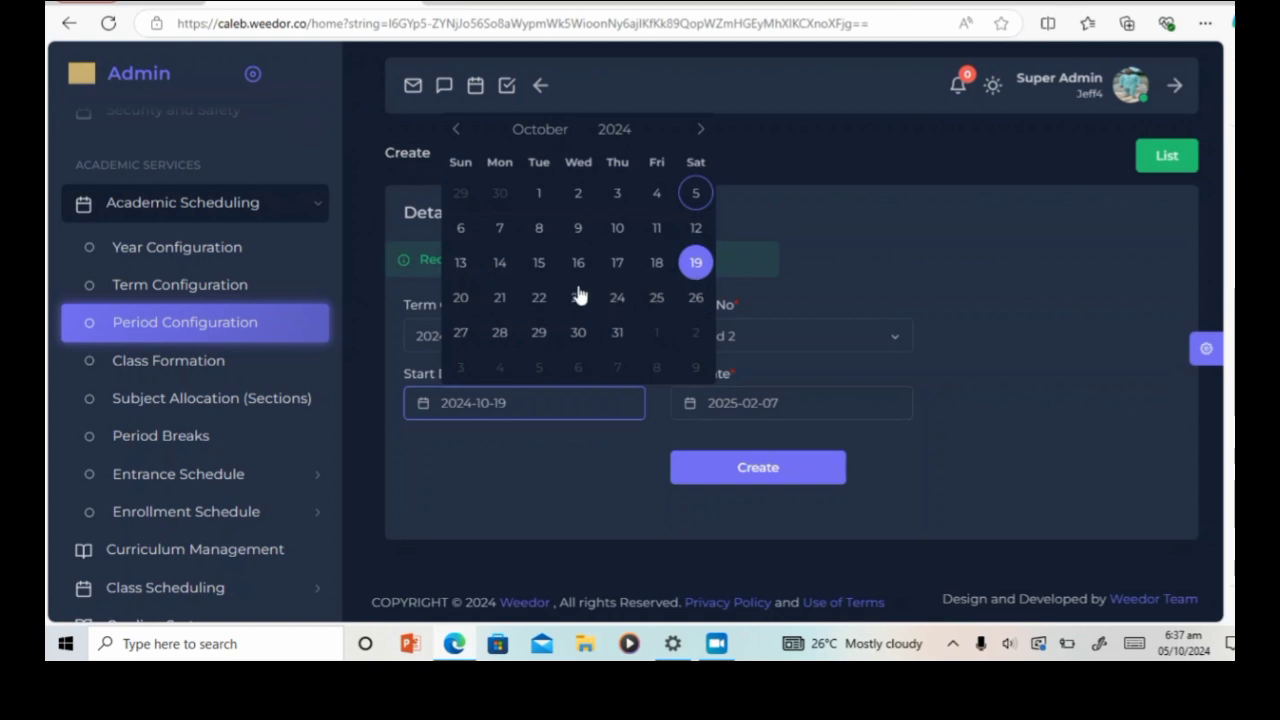
click(503, 300)
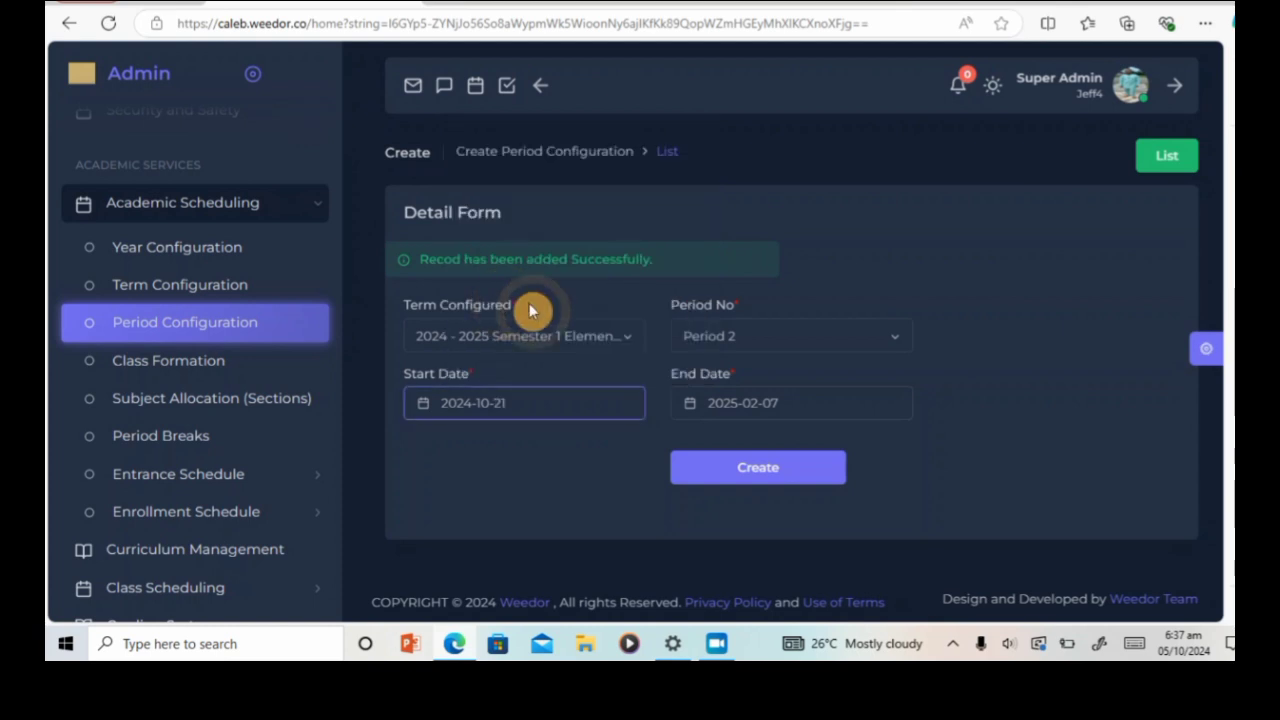
click(830, 408)
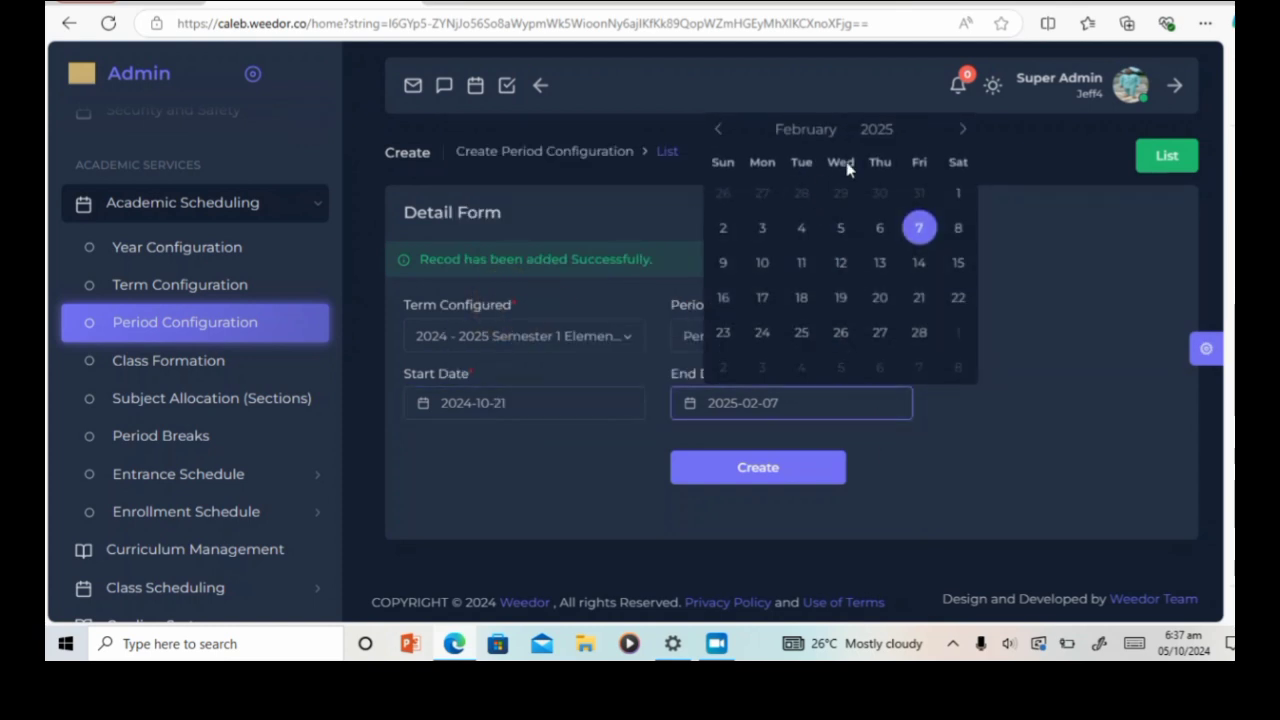
click(815, 132)
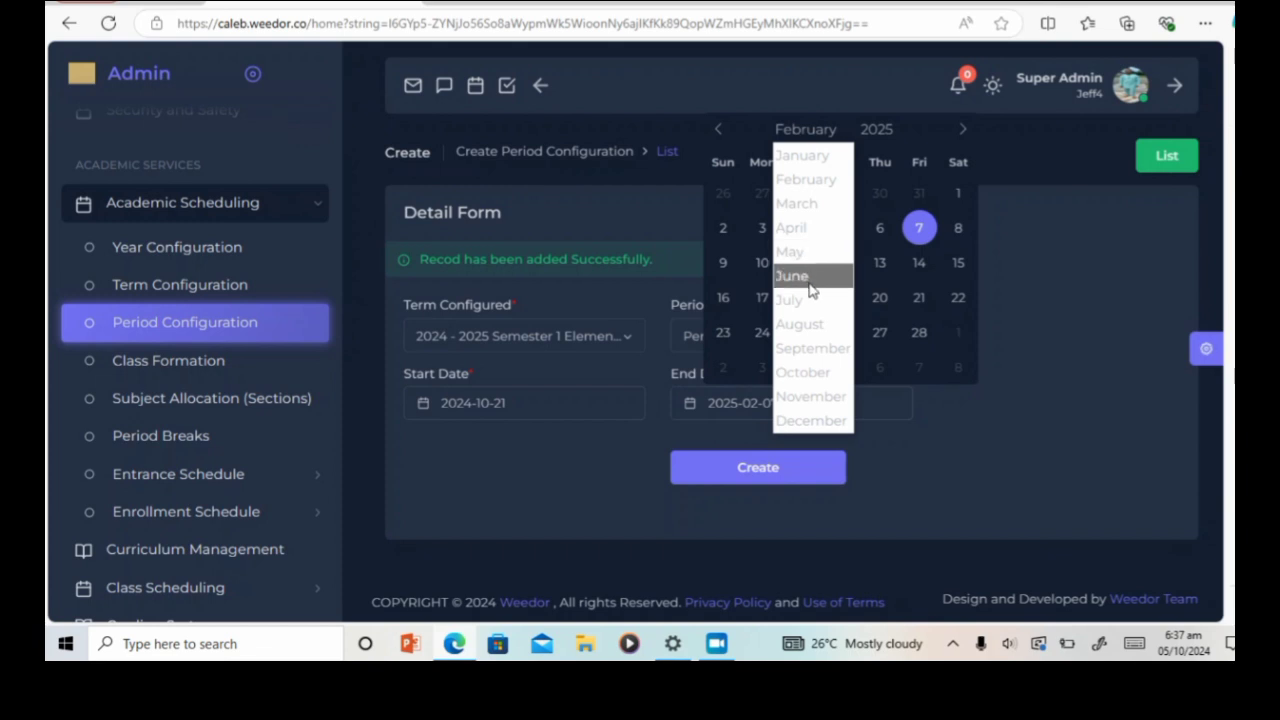
click(803, 421)
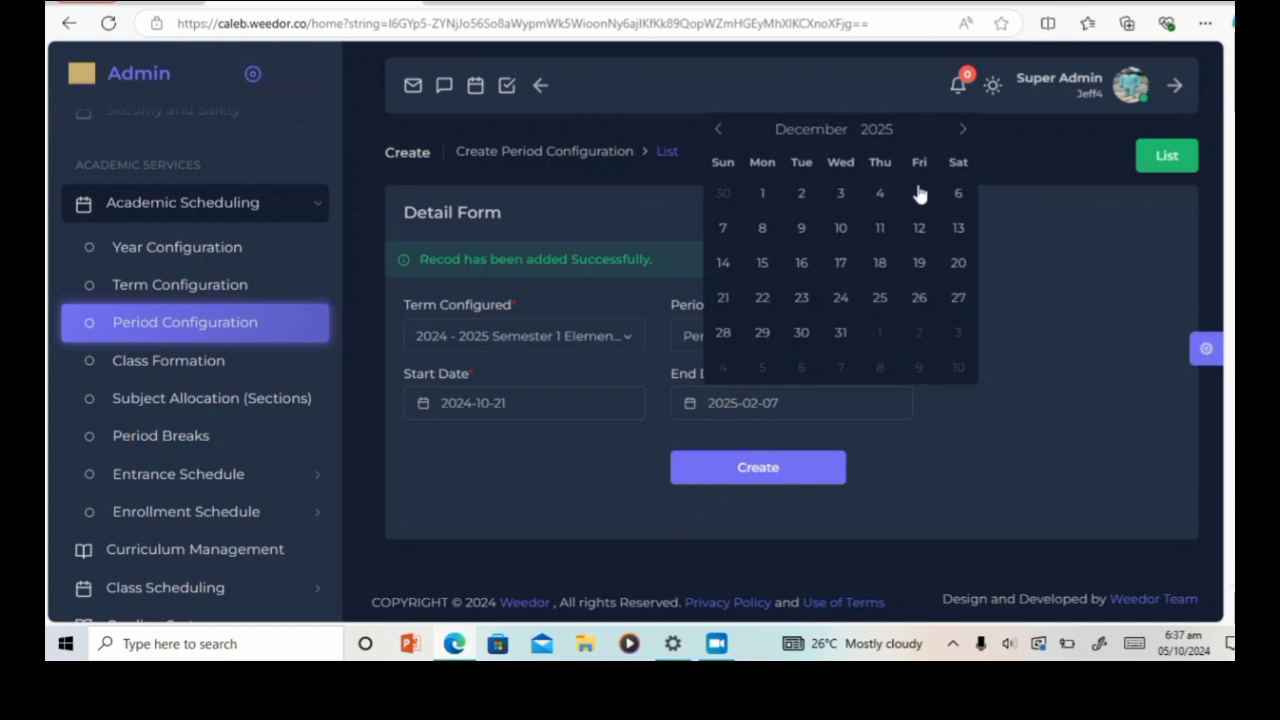
double_click(877, 128)
text(2024)
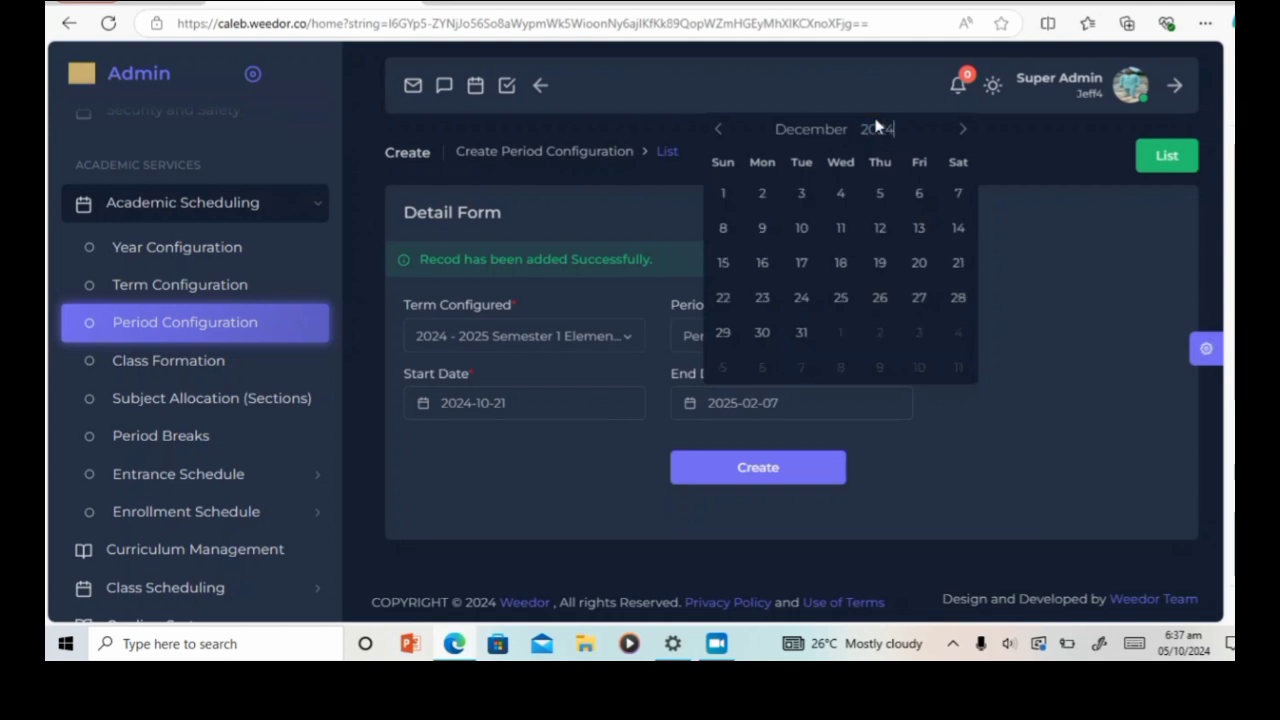
click(920, 196)
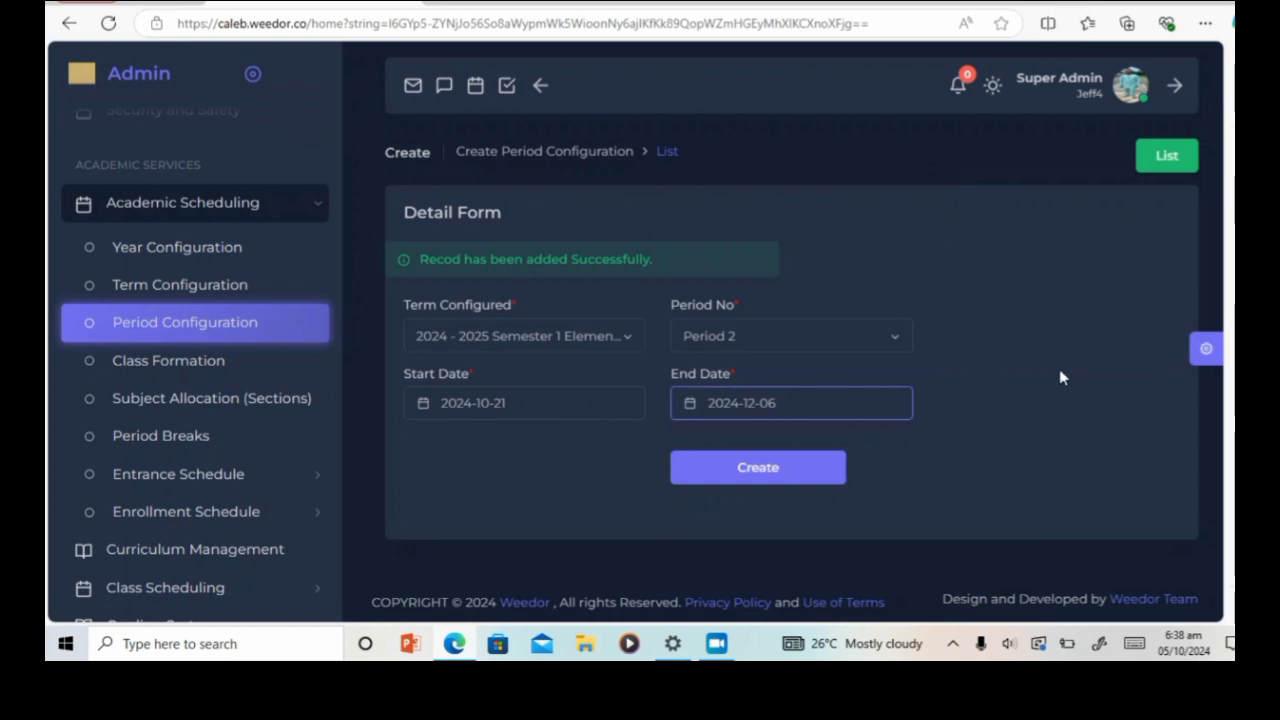
click(759, 470)
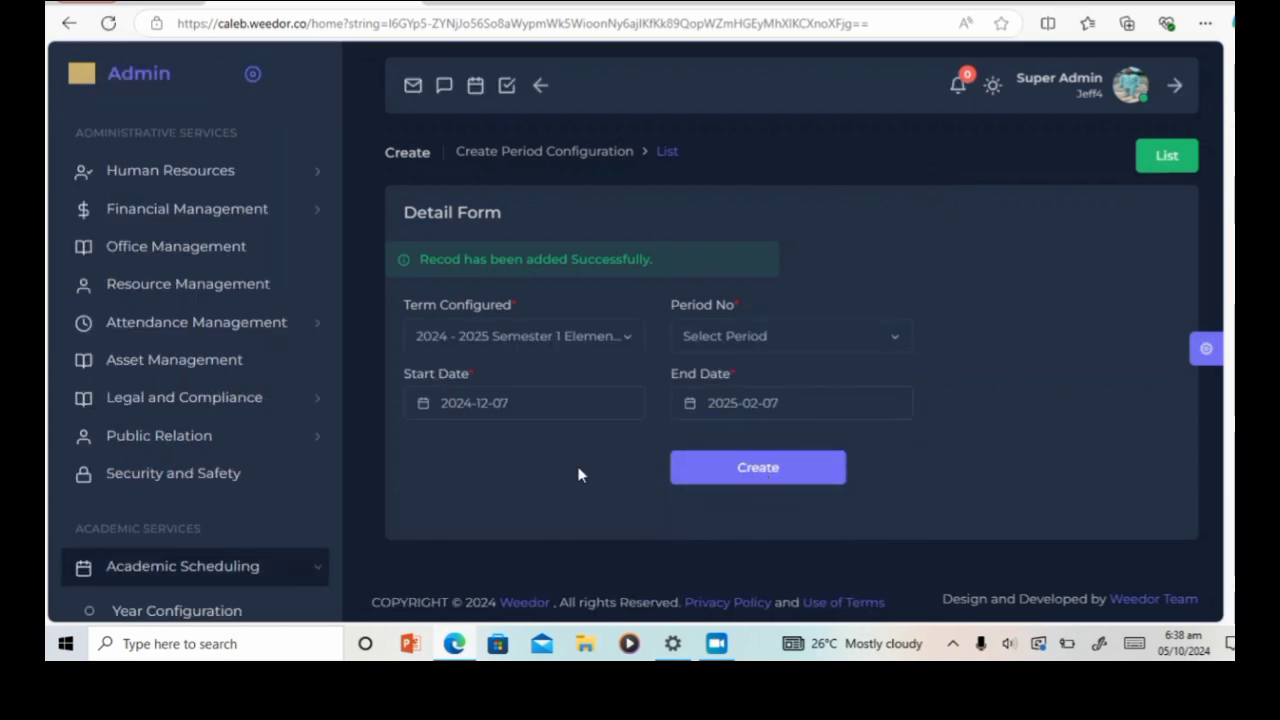
Step: Save Period 3 starting 2024-12-09, keeping the suggested end date 2025-02-07
click(889, 347)
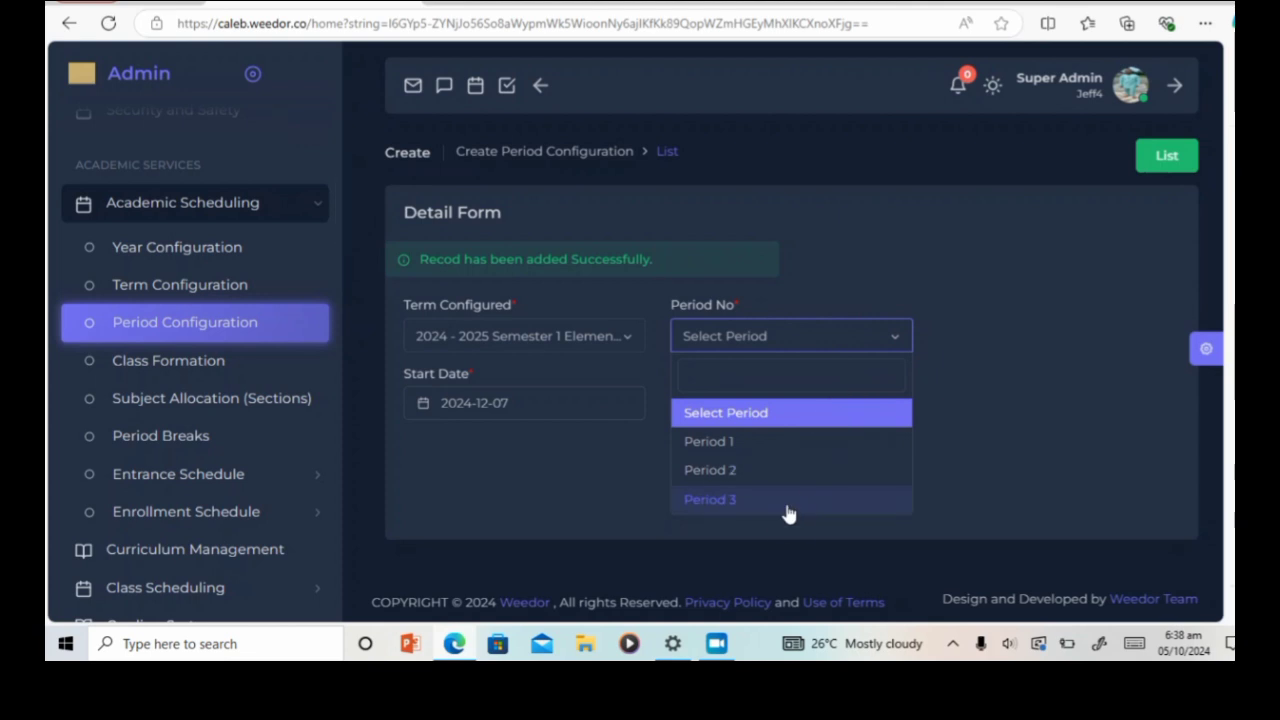
click(786, 508)
click(565, 410)
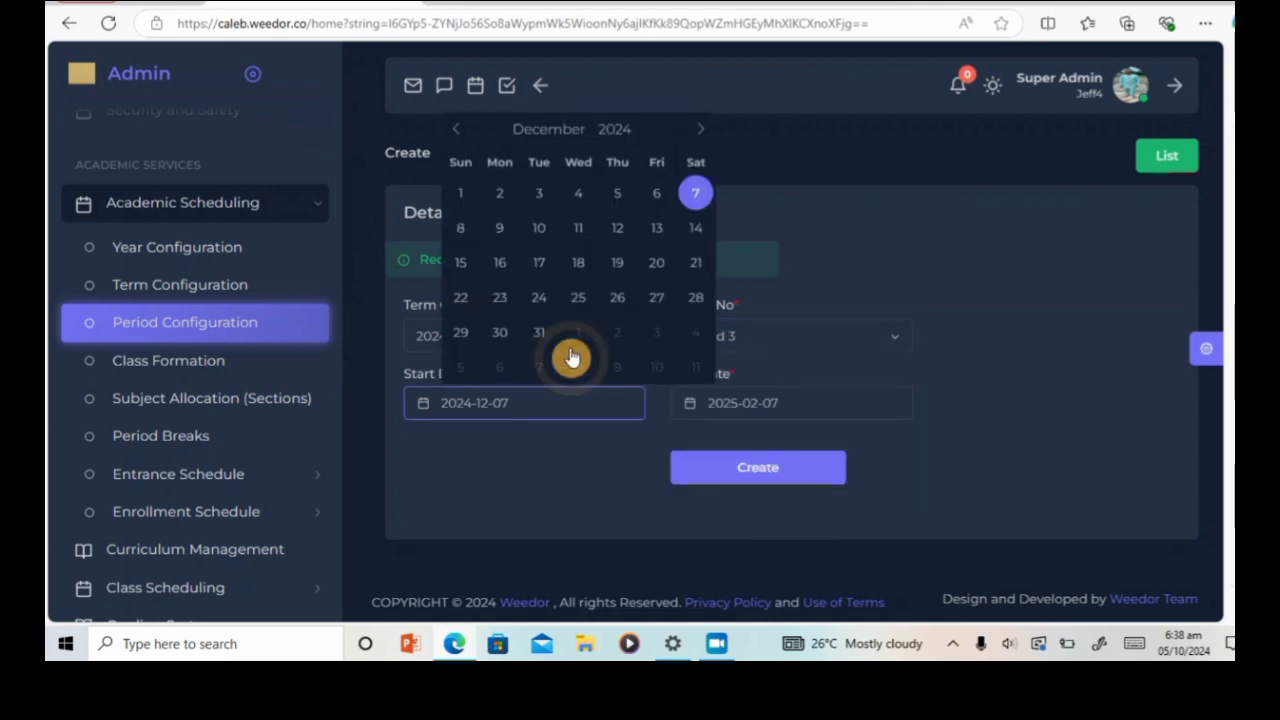
click(500, 228)
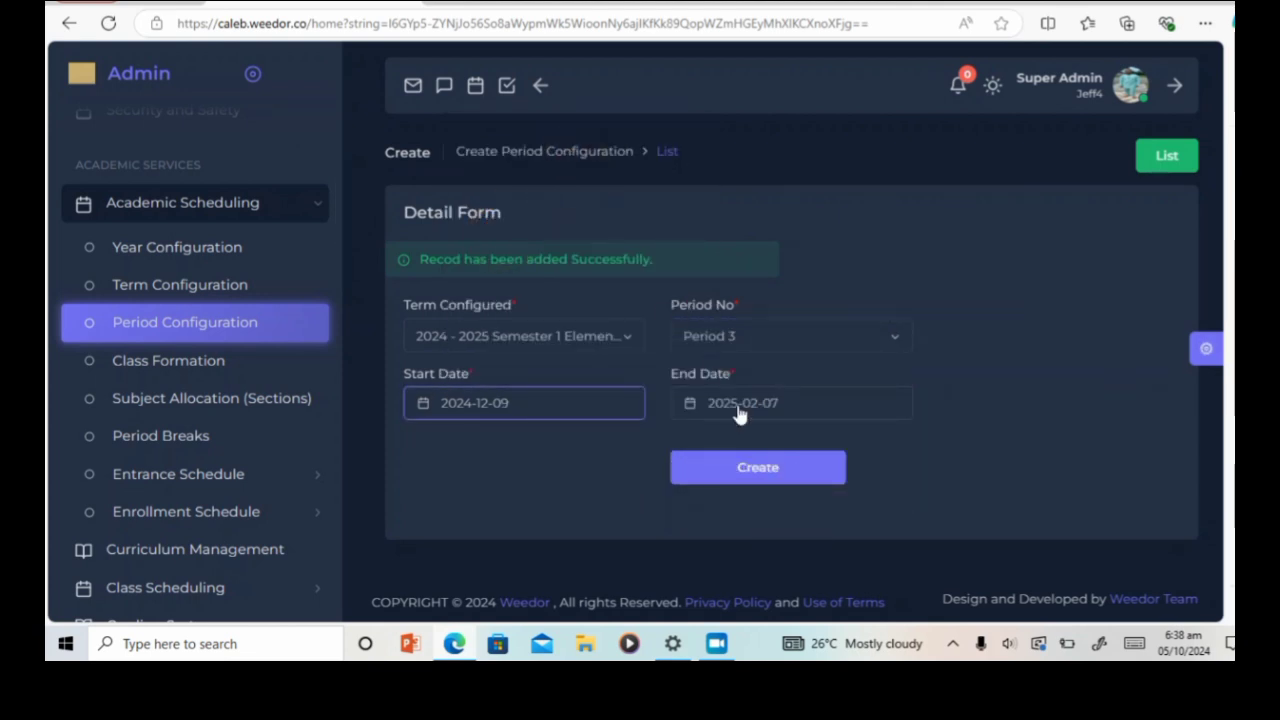
click(808, 405)
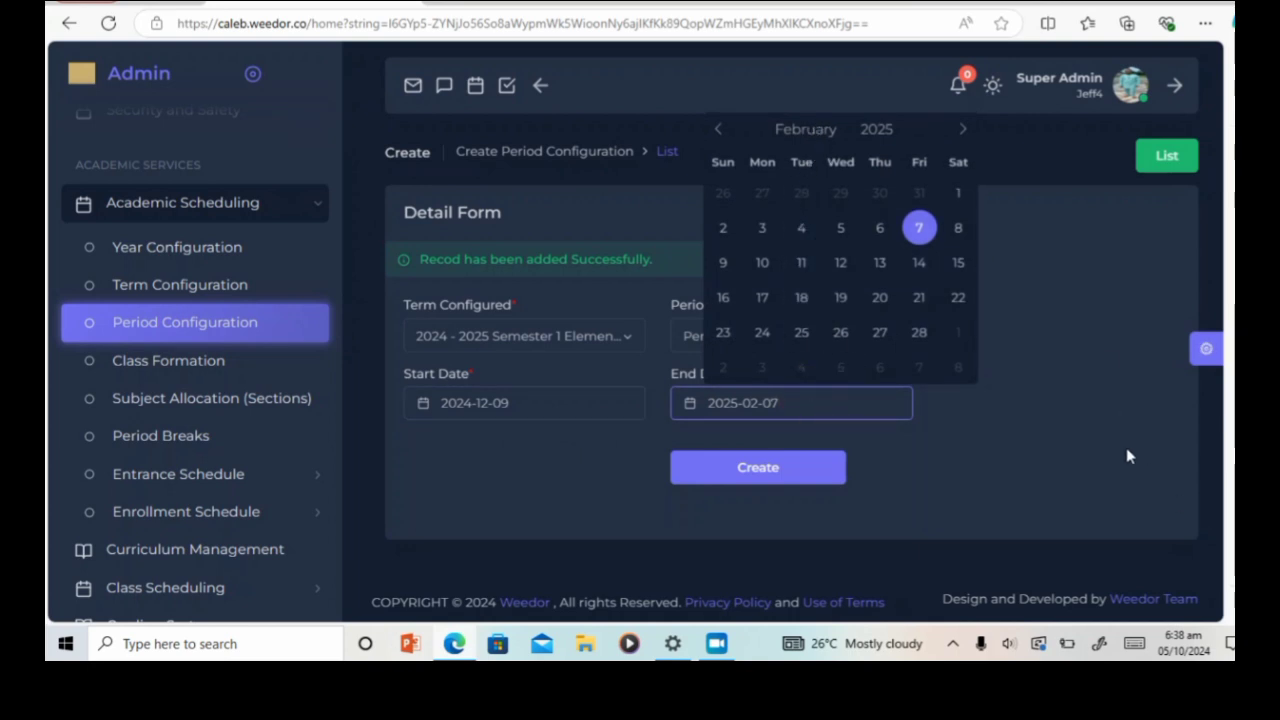
click(1081, 375)
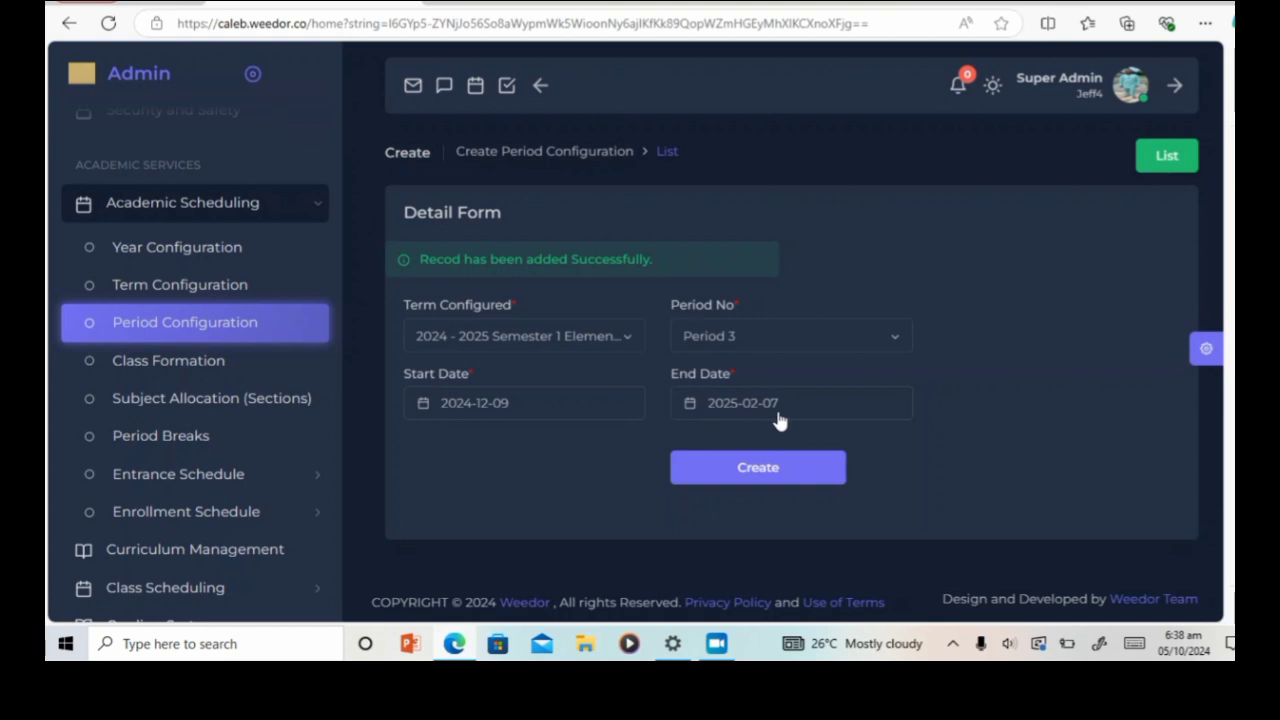
click(778, 470)
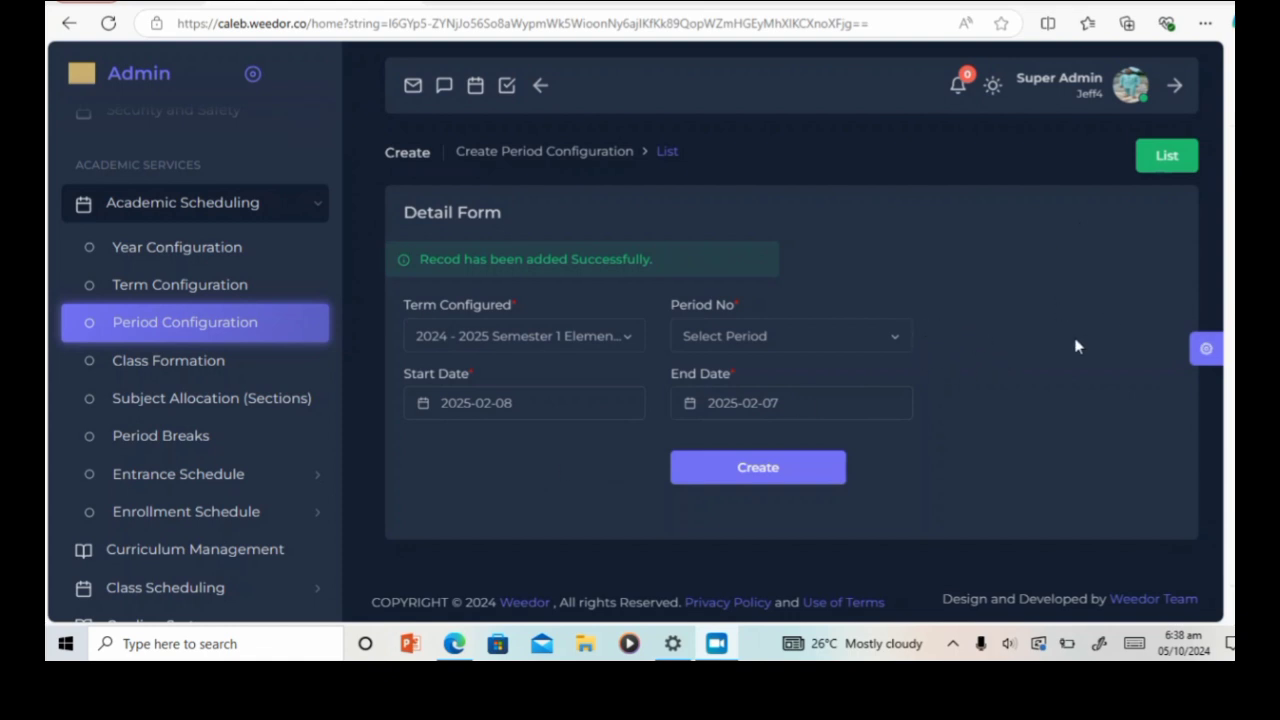
Step: Check the three saved Semester 1 periods in the list and start a fresh record
click(1166, 160)
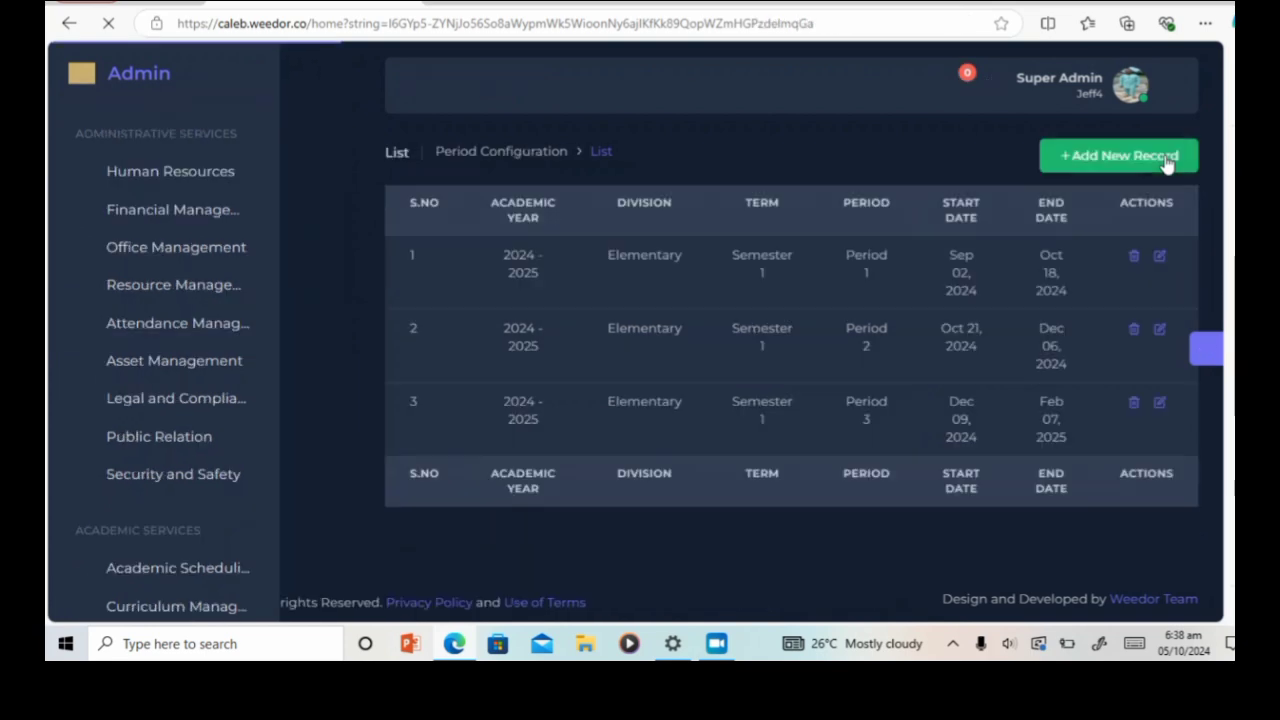
scroll(907, 336, down, 2)
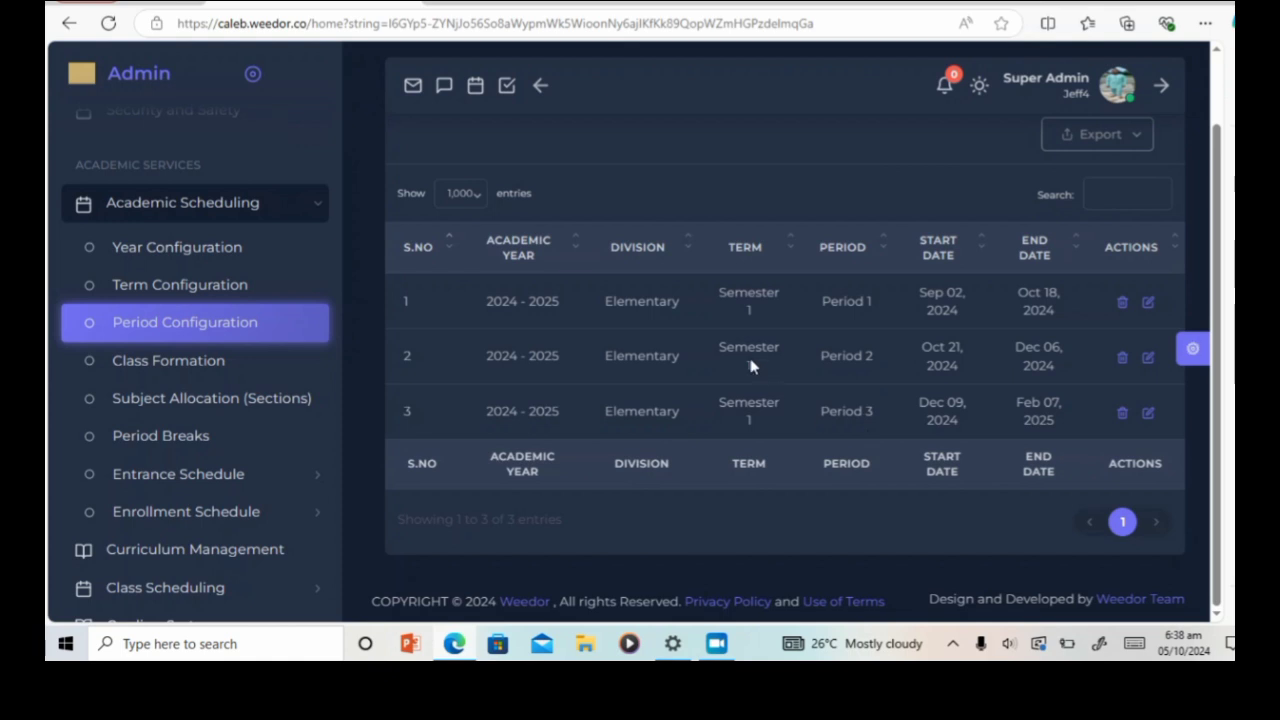
scroll(1004, 393, up, 2)
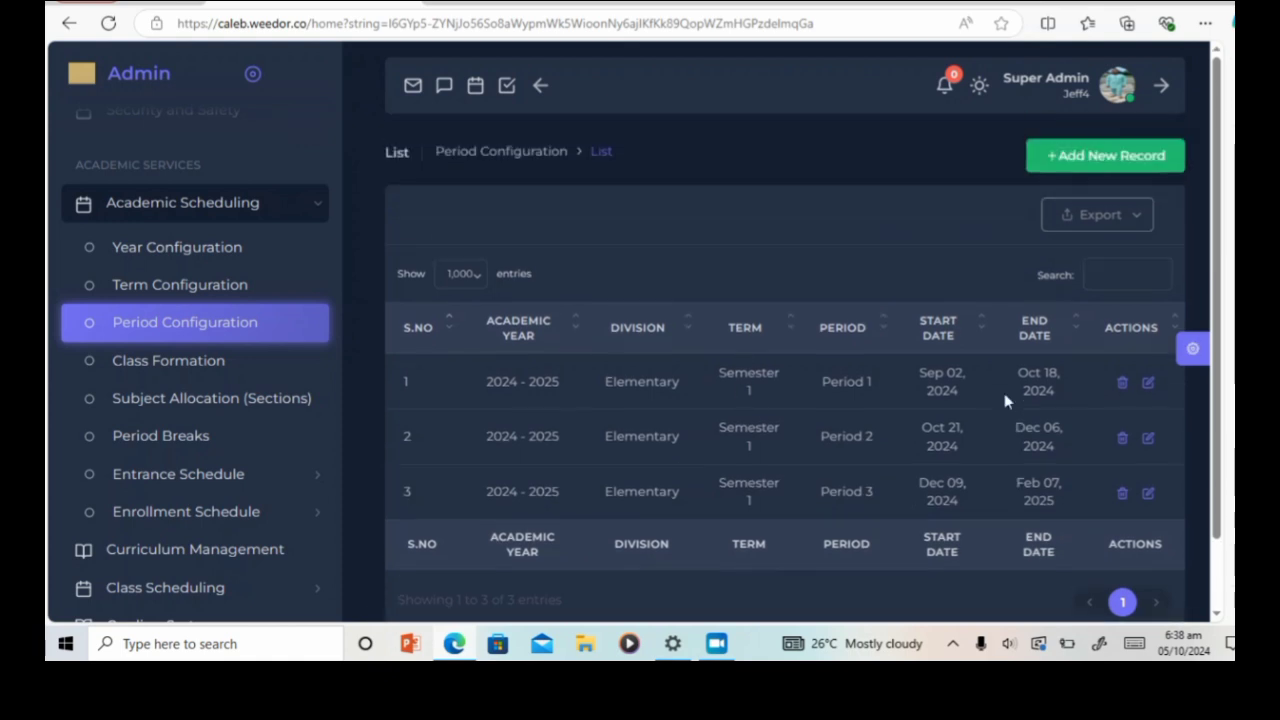
click(1100, 160)
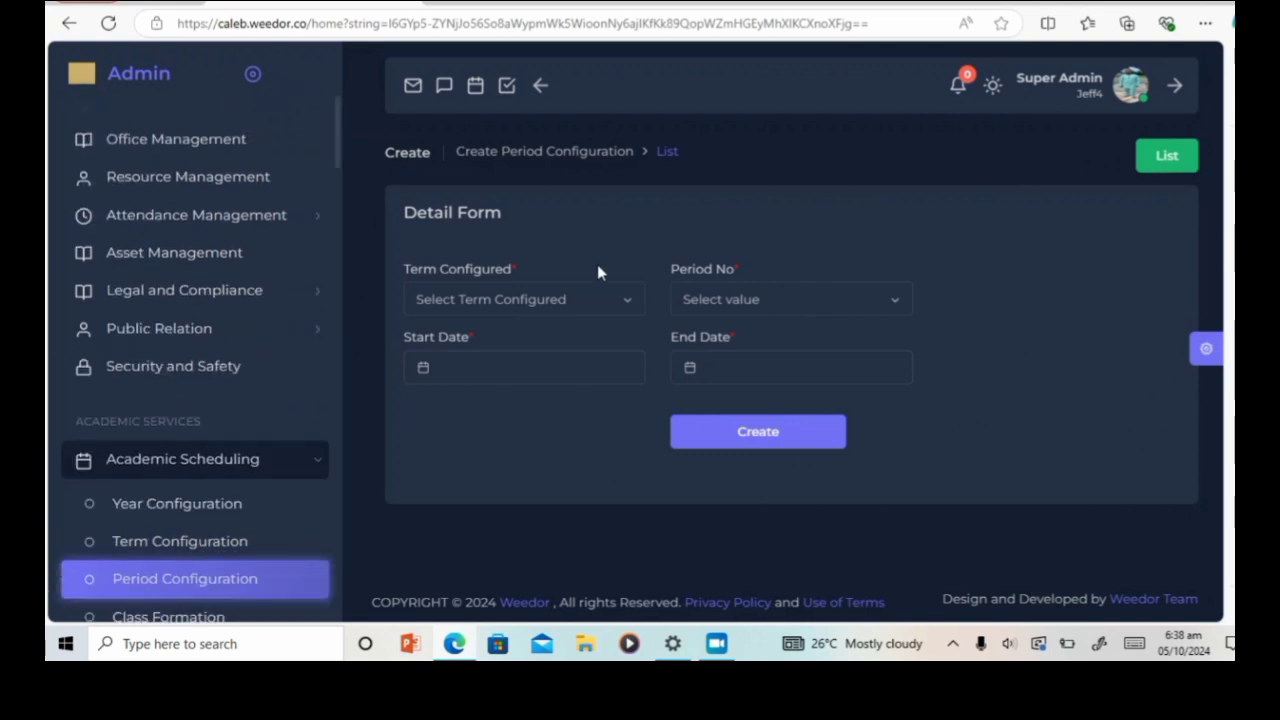
Step: Set up Period 1 of the 2024–2025 Semester 2 Elementary term starting 2025-02-17
click(628, 305)
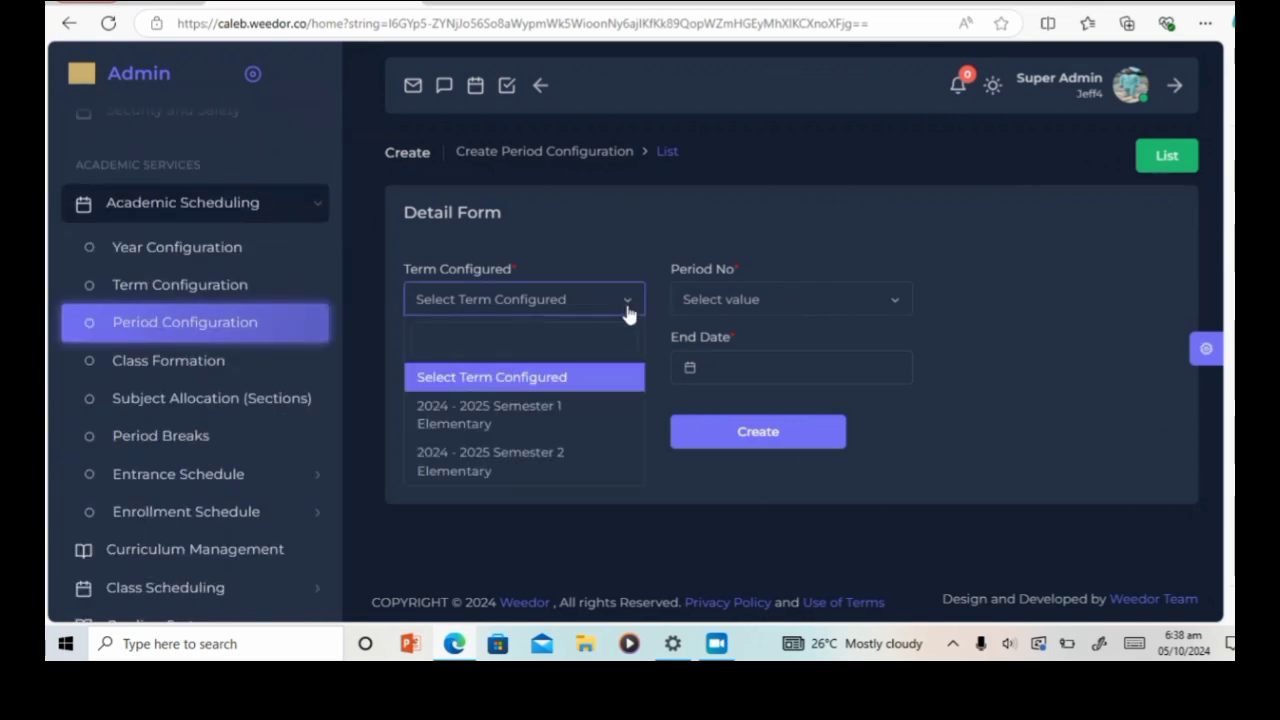
click(513, 466)
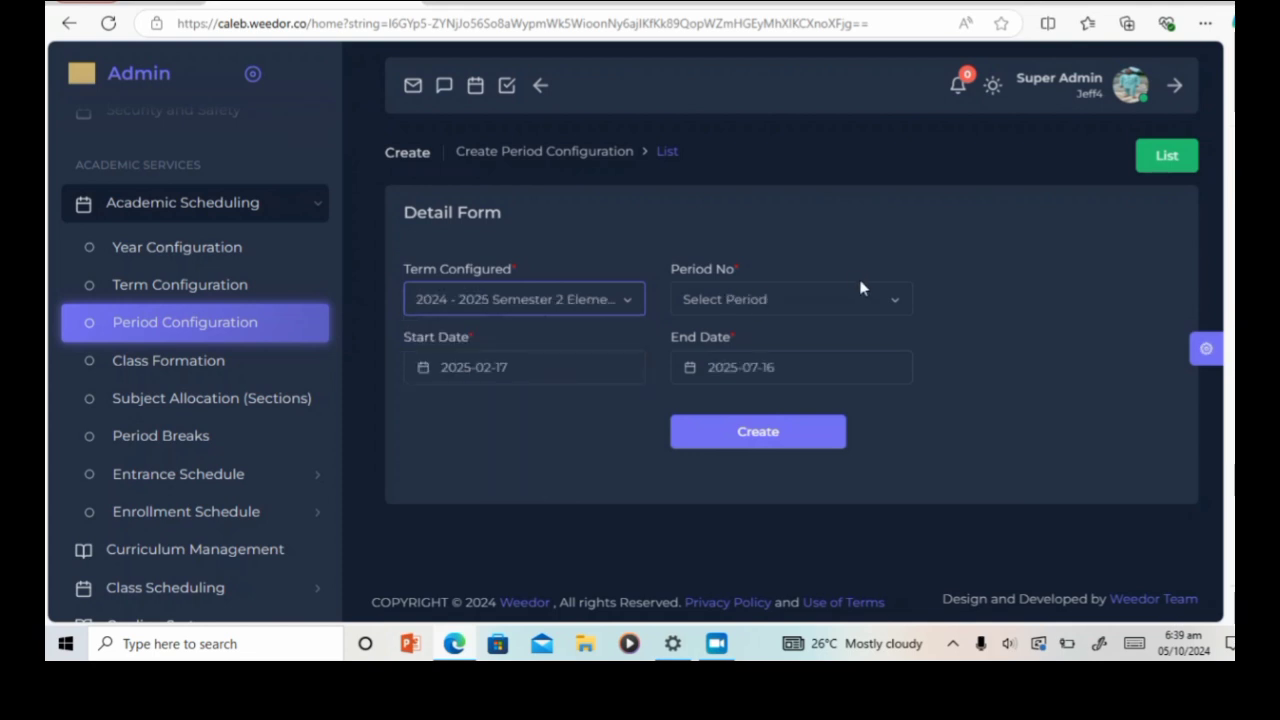
click(894, 305)
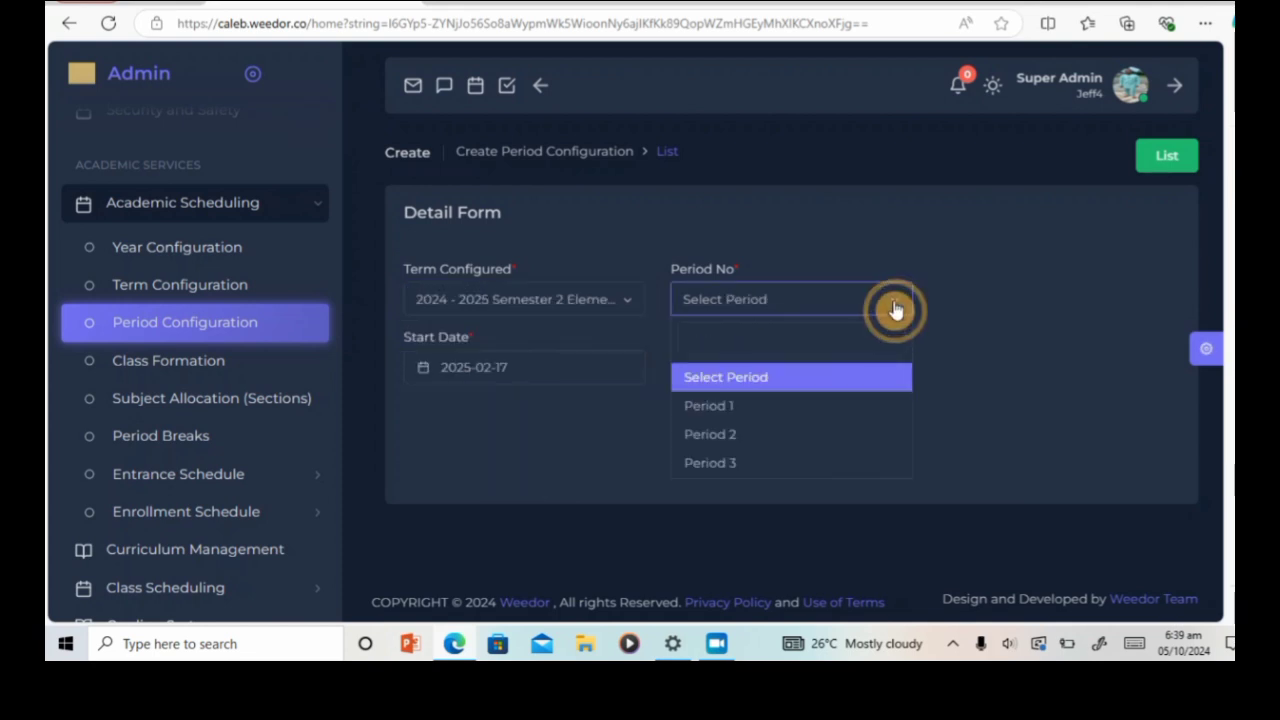
click(797, 408)
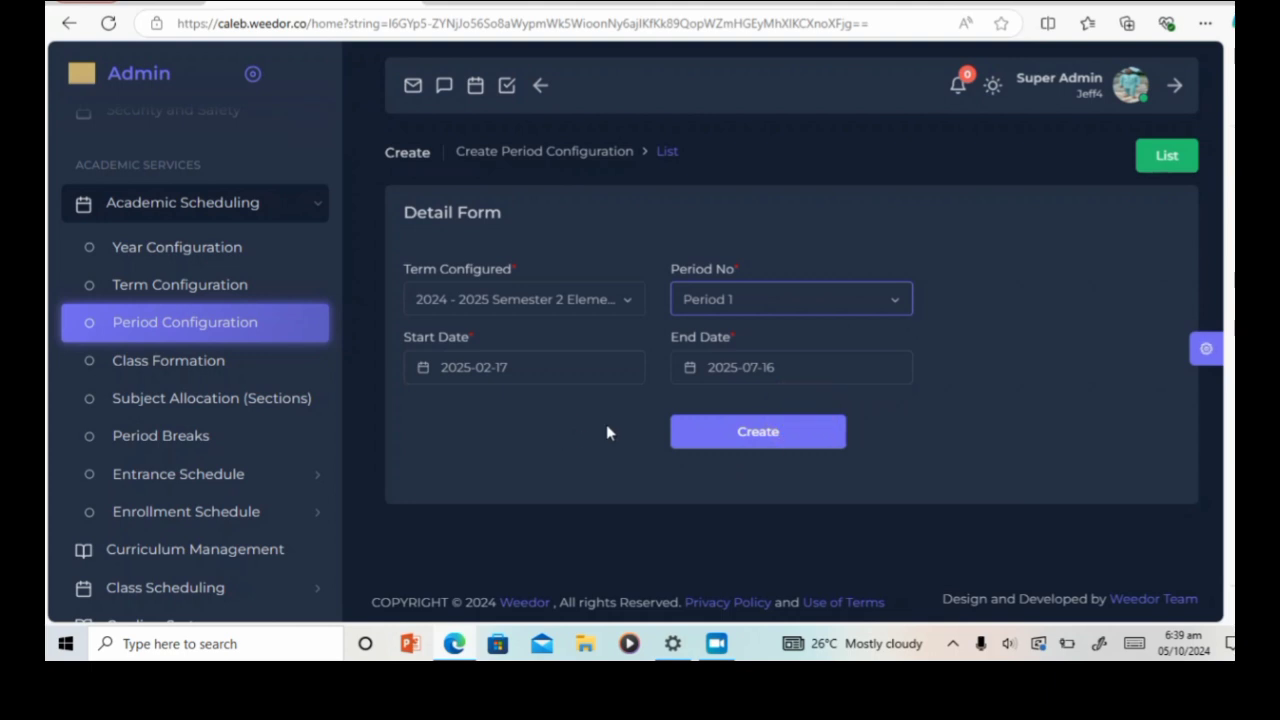
click(623, 382)
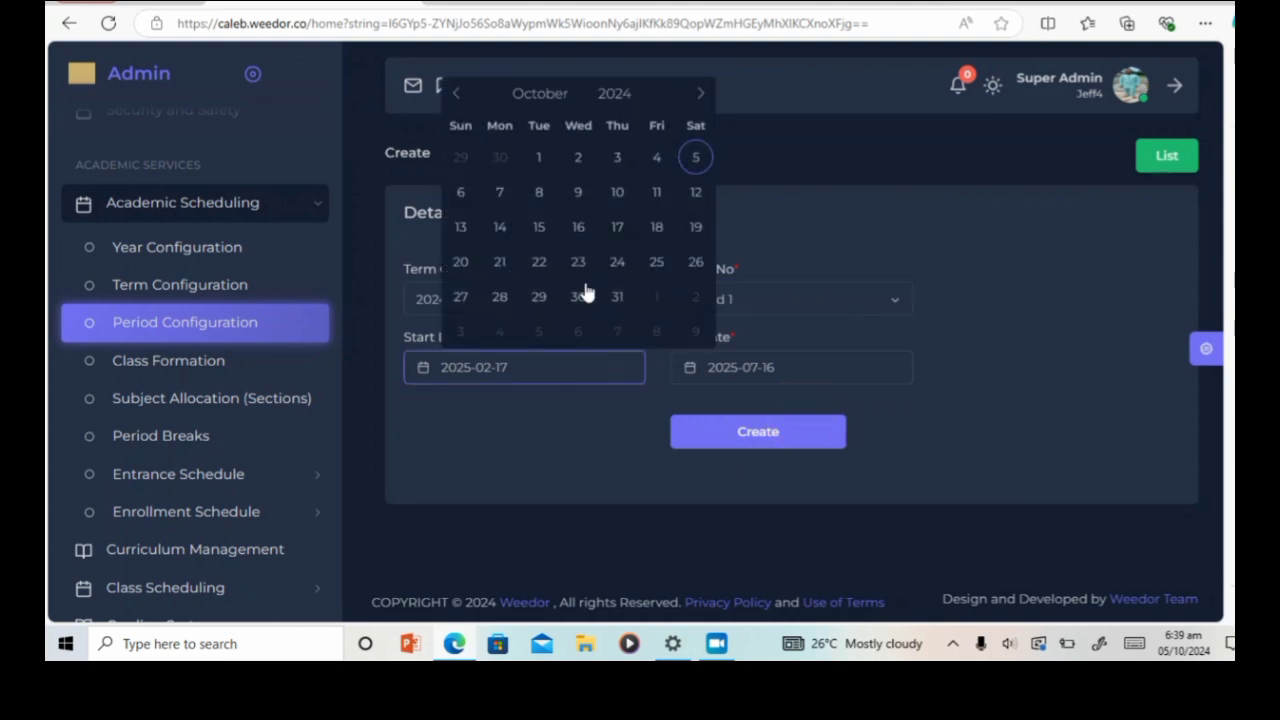
click(543, 97)
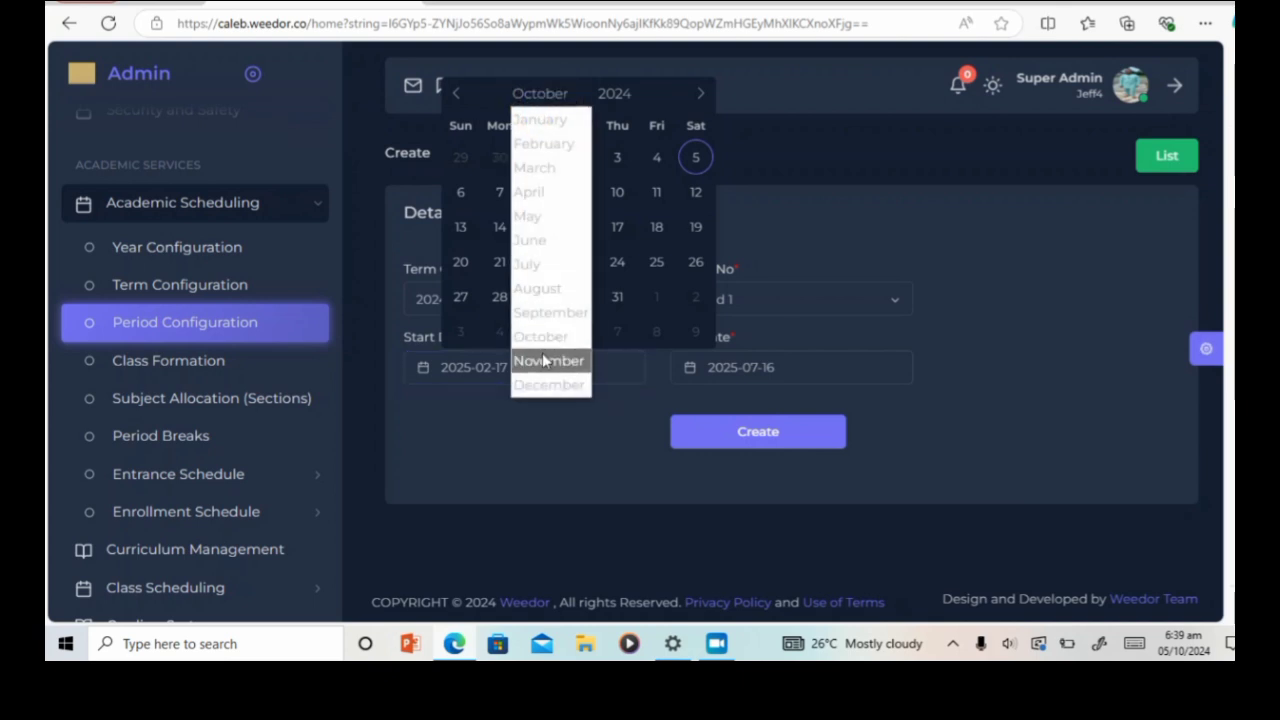
click(544, 143)
double_click(626, 93)
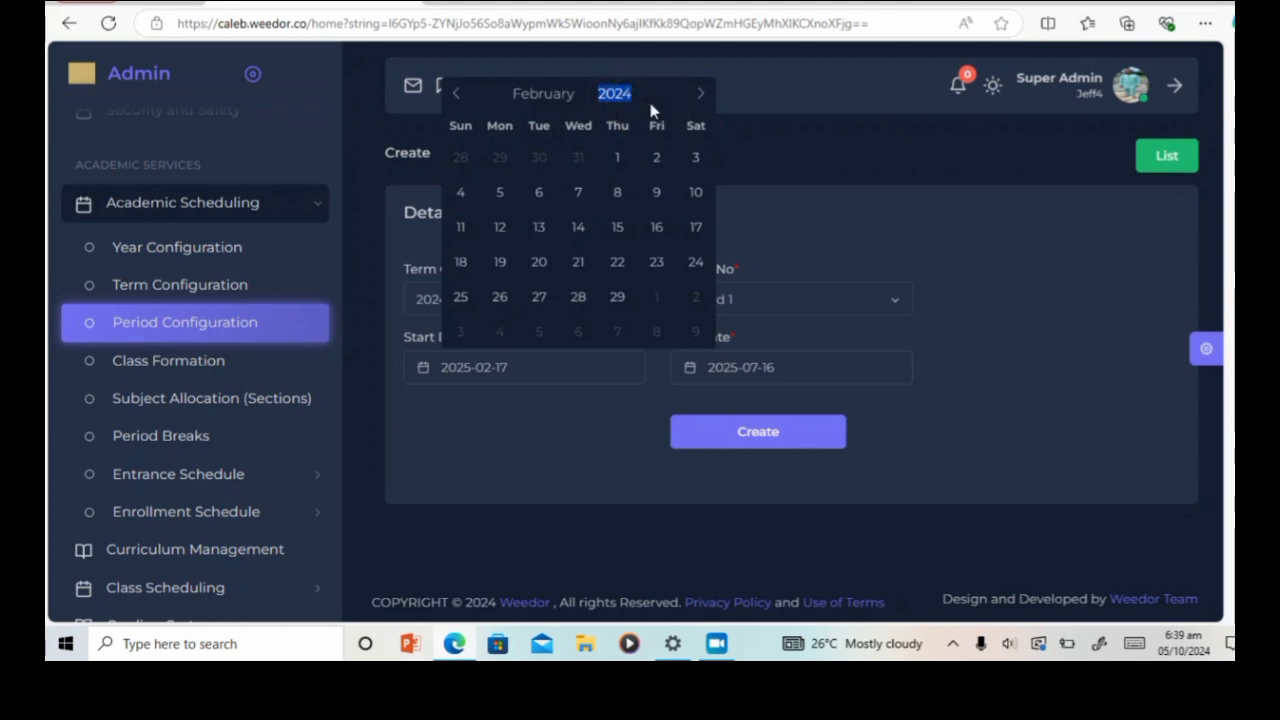
text(2025)
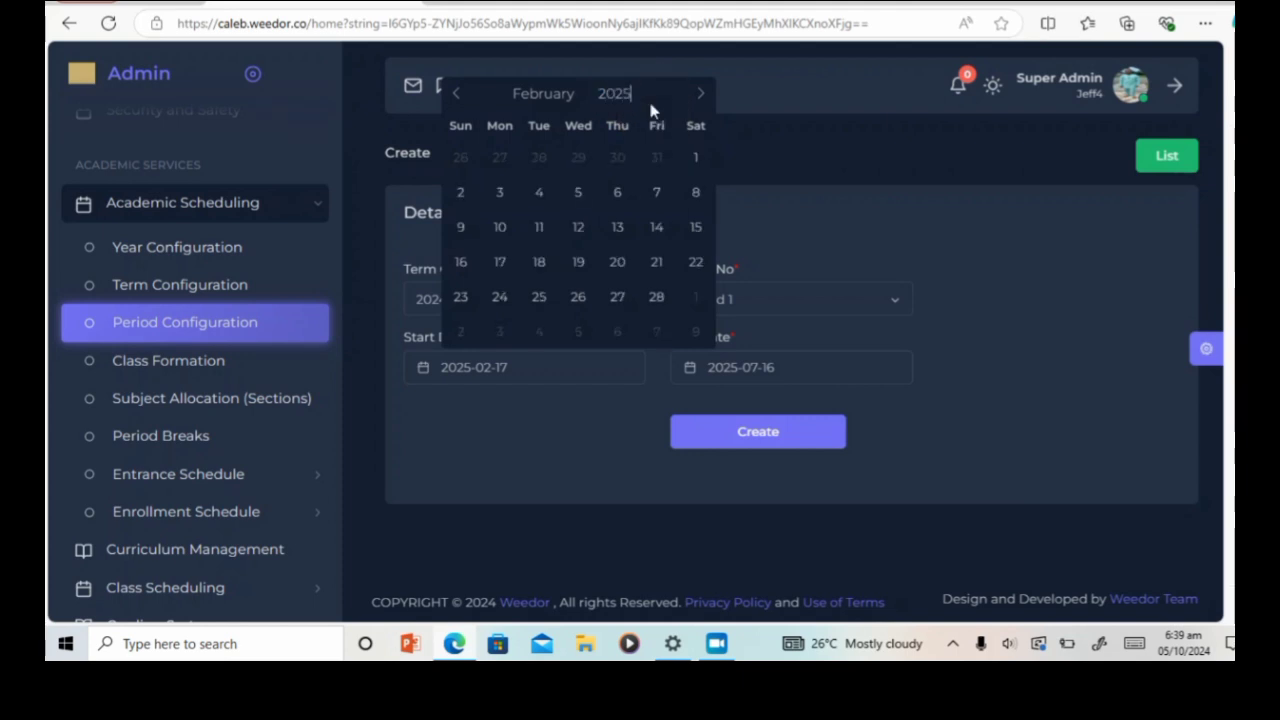
click(499, 263)
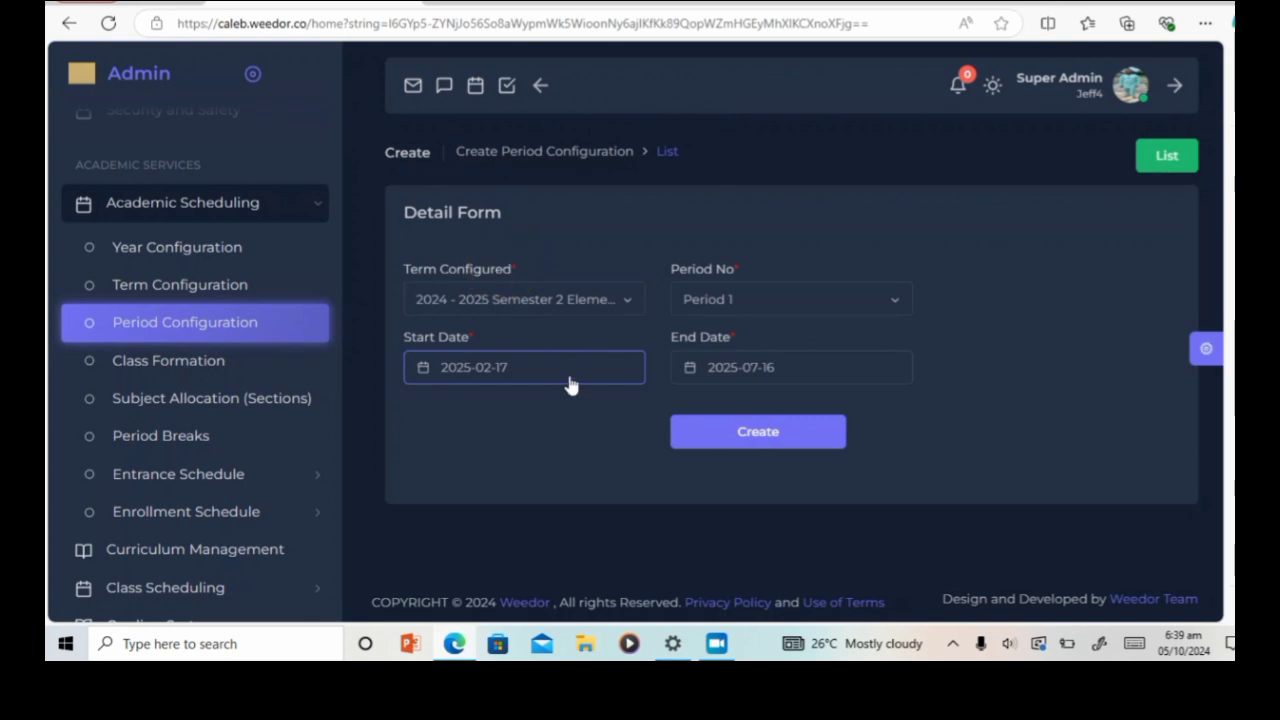
click(840, 312)
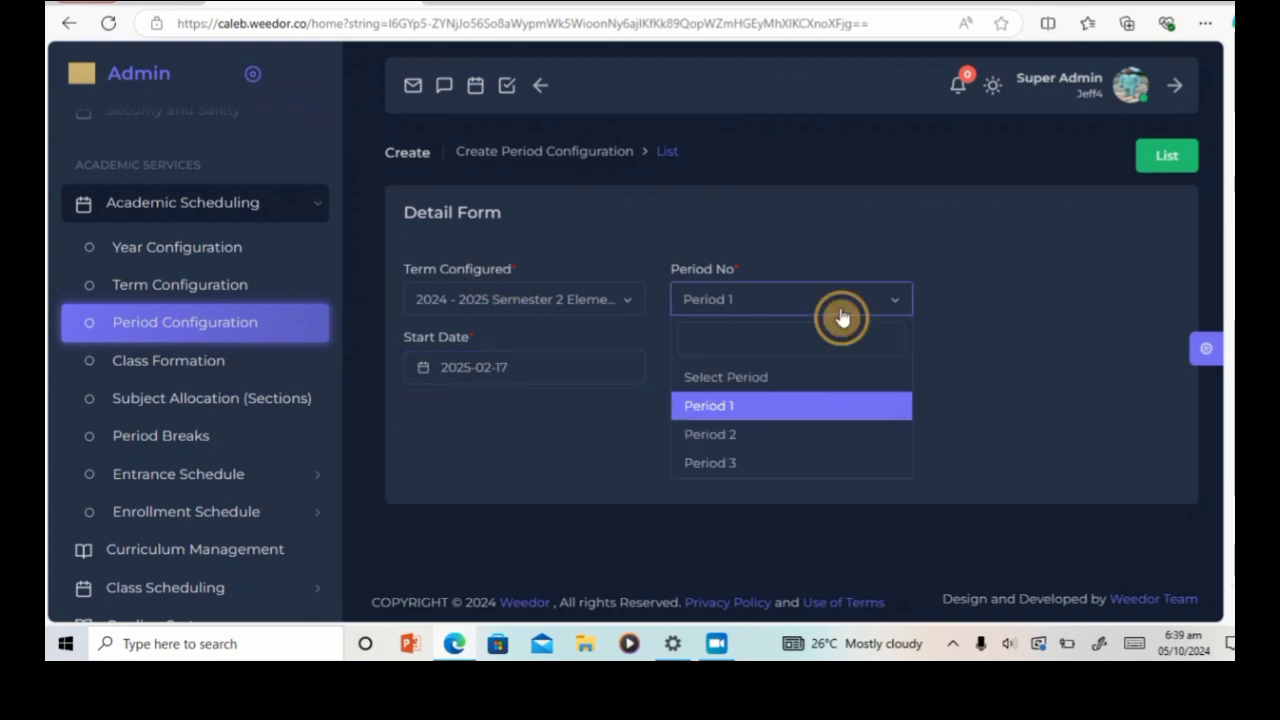
click(1014, 323)
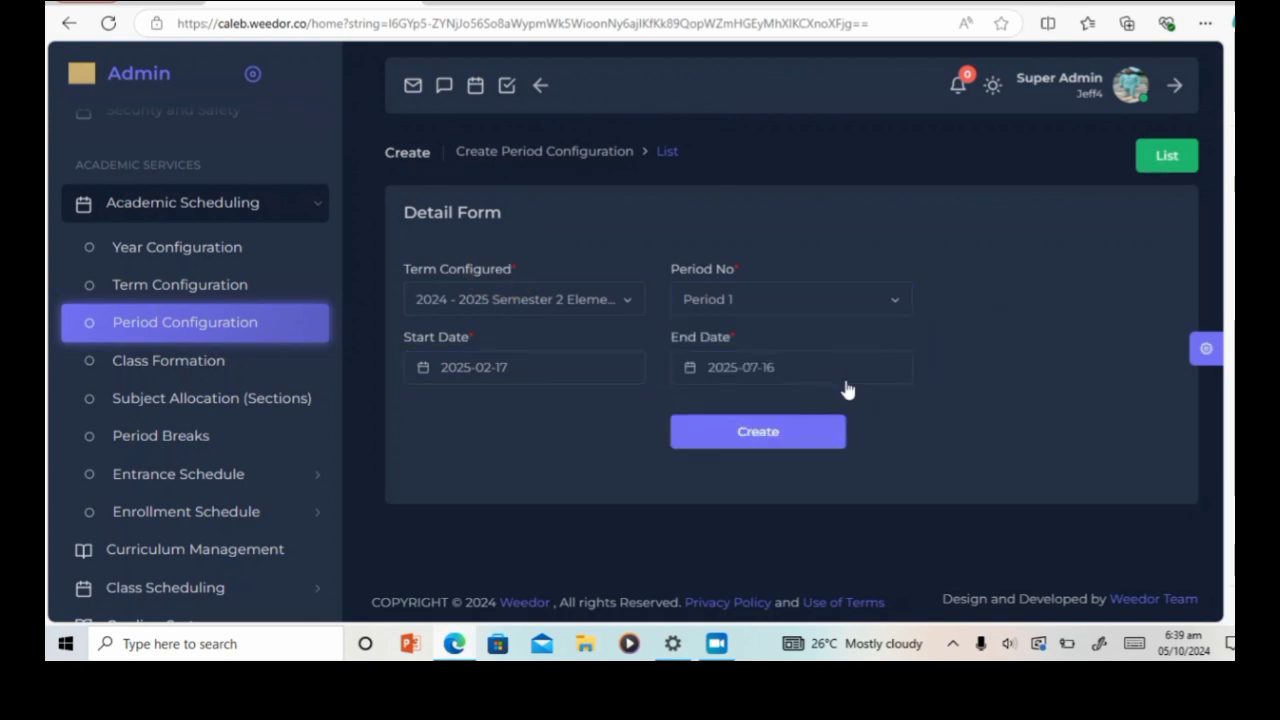
Step: Set the end date to 2025-04-04 and save the record
click(853, 372)
click(882, 92)
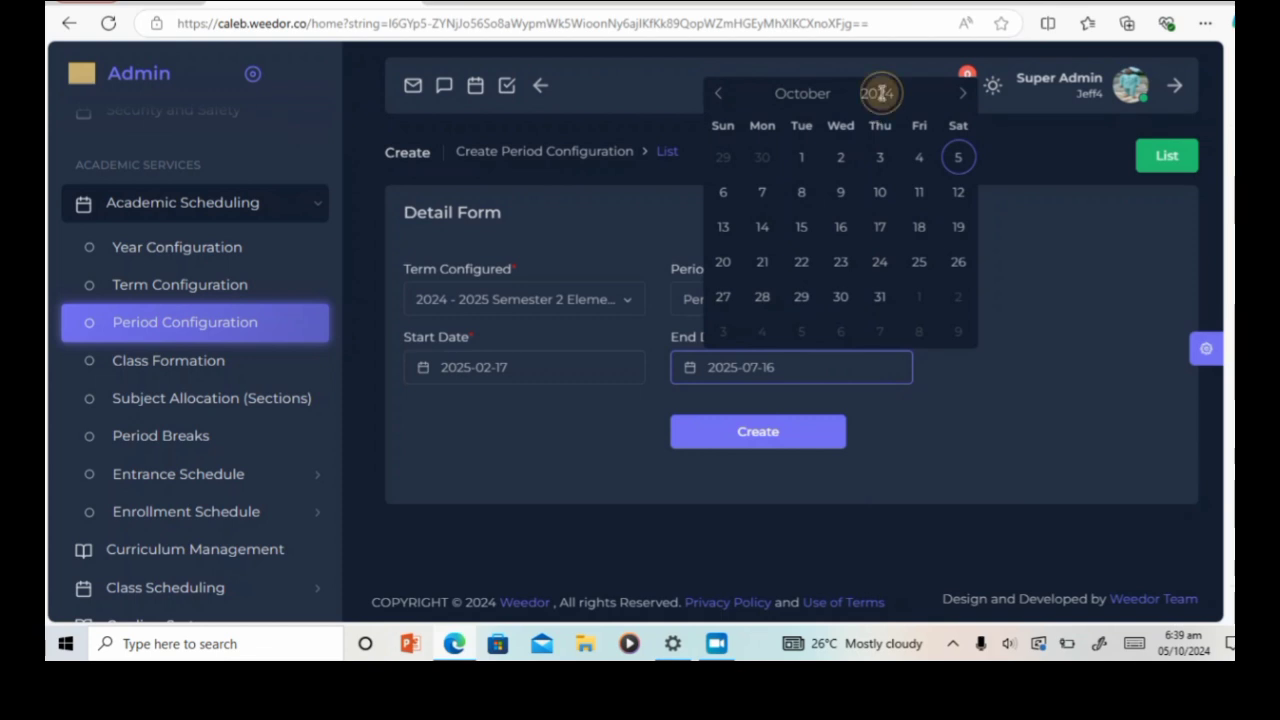
text(20)
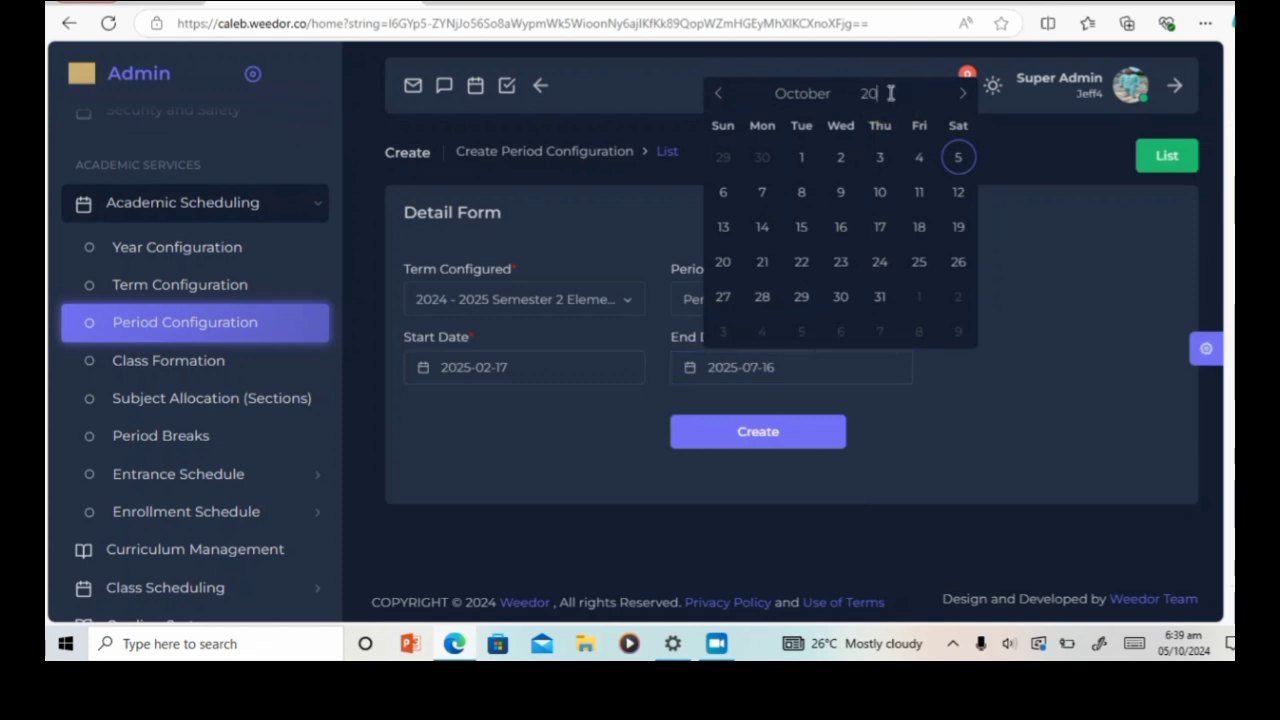
text(25)
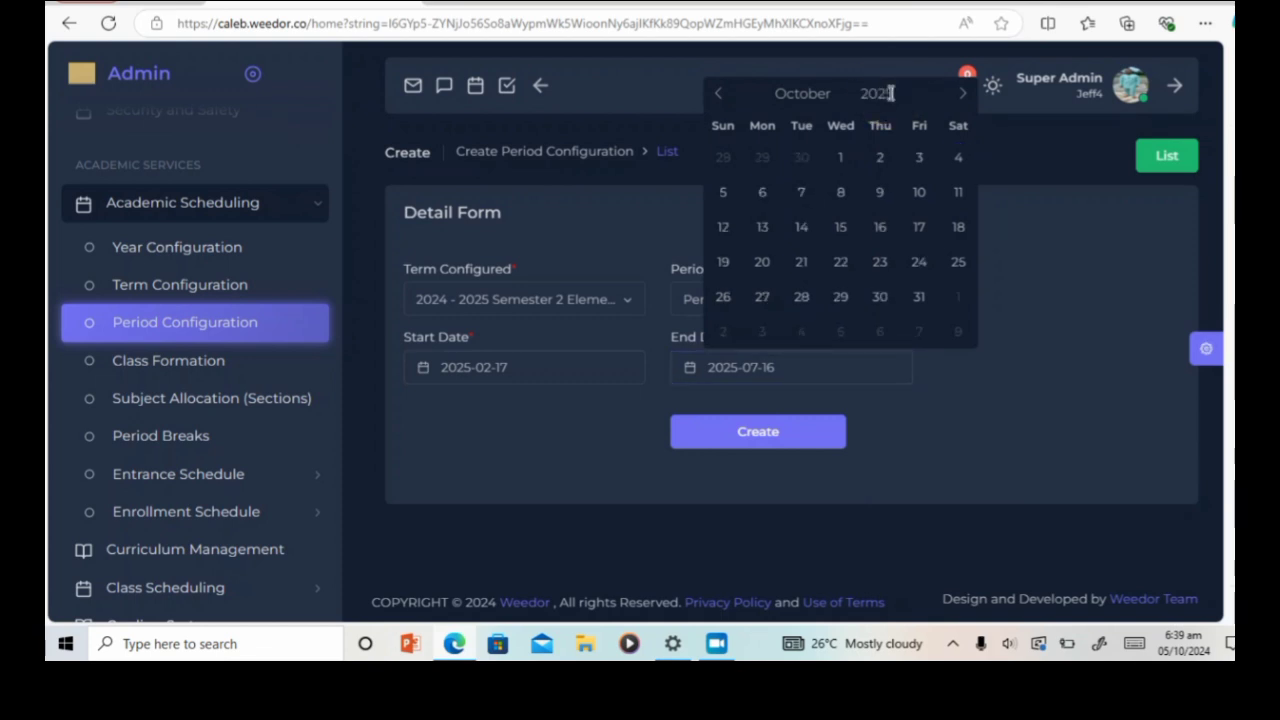
click(790, 104)
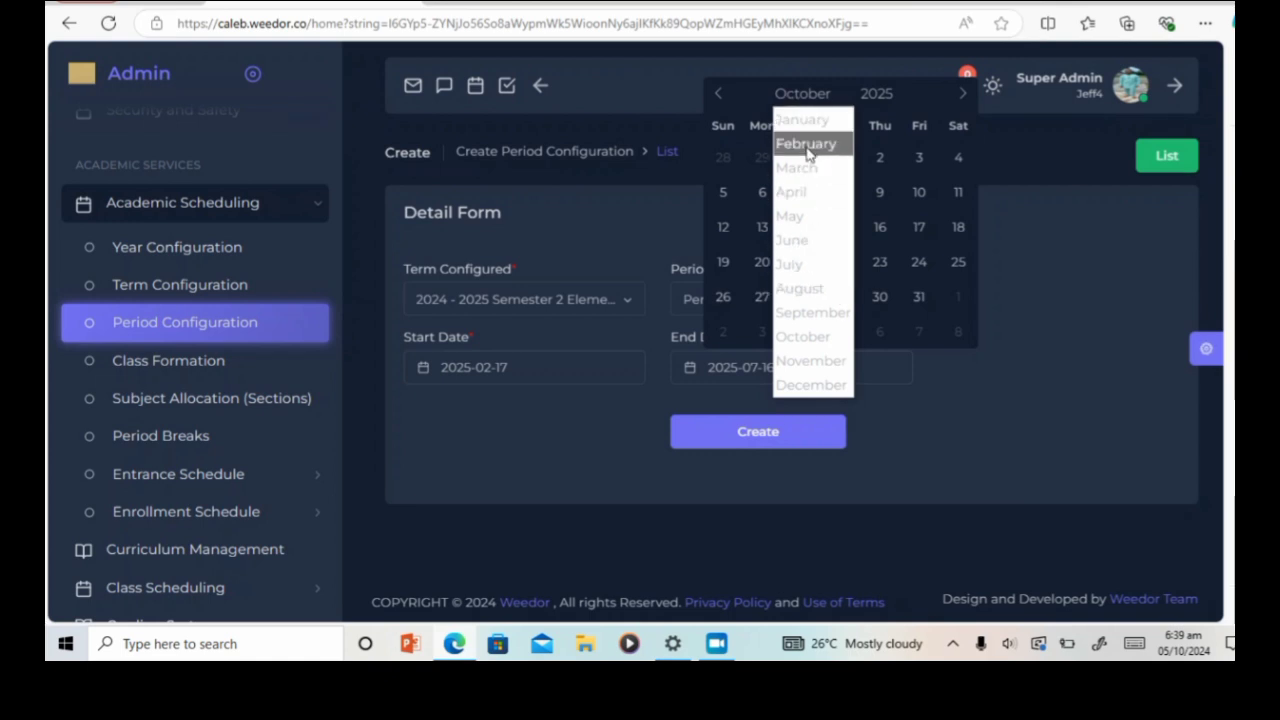
click(806, 194)
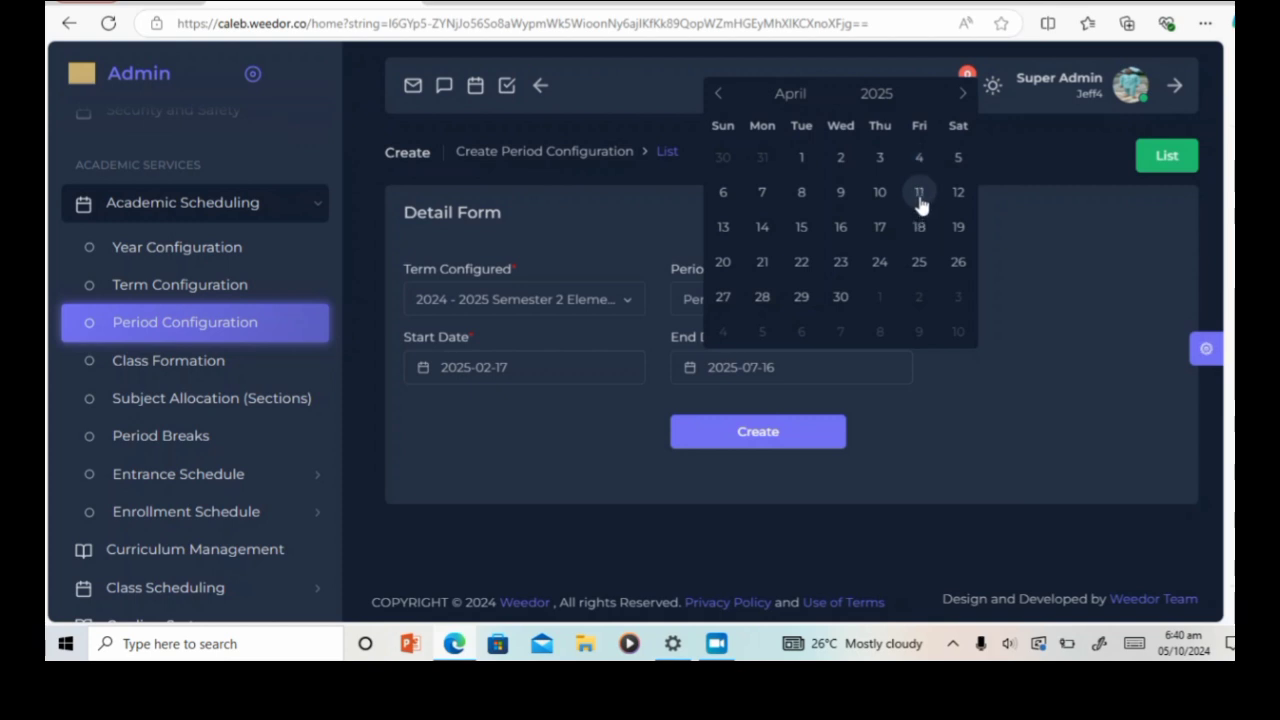
click(919, 160)
click(760, 437)
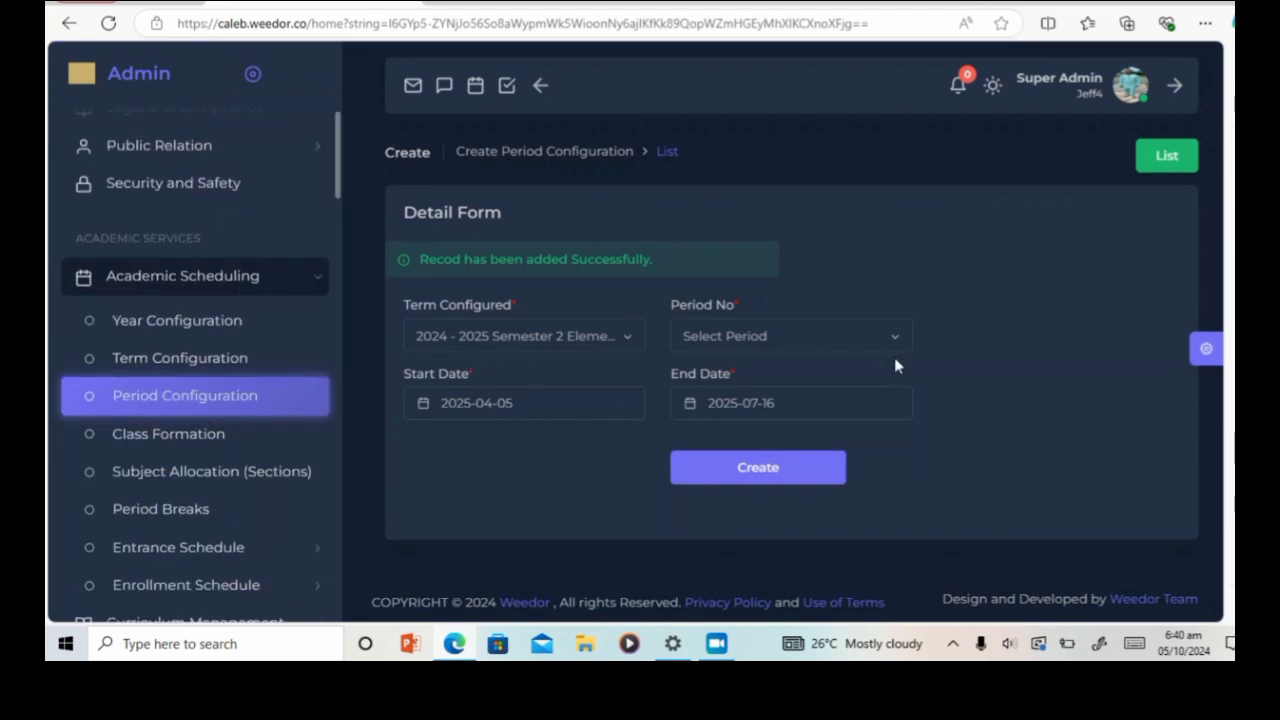
Step: Fill in Period 2 with start date 2025-04-07 and end date 2025-05-30
click(896, 342)
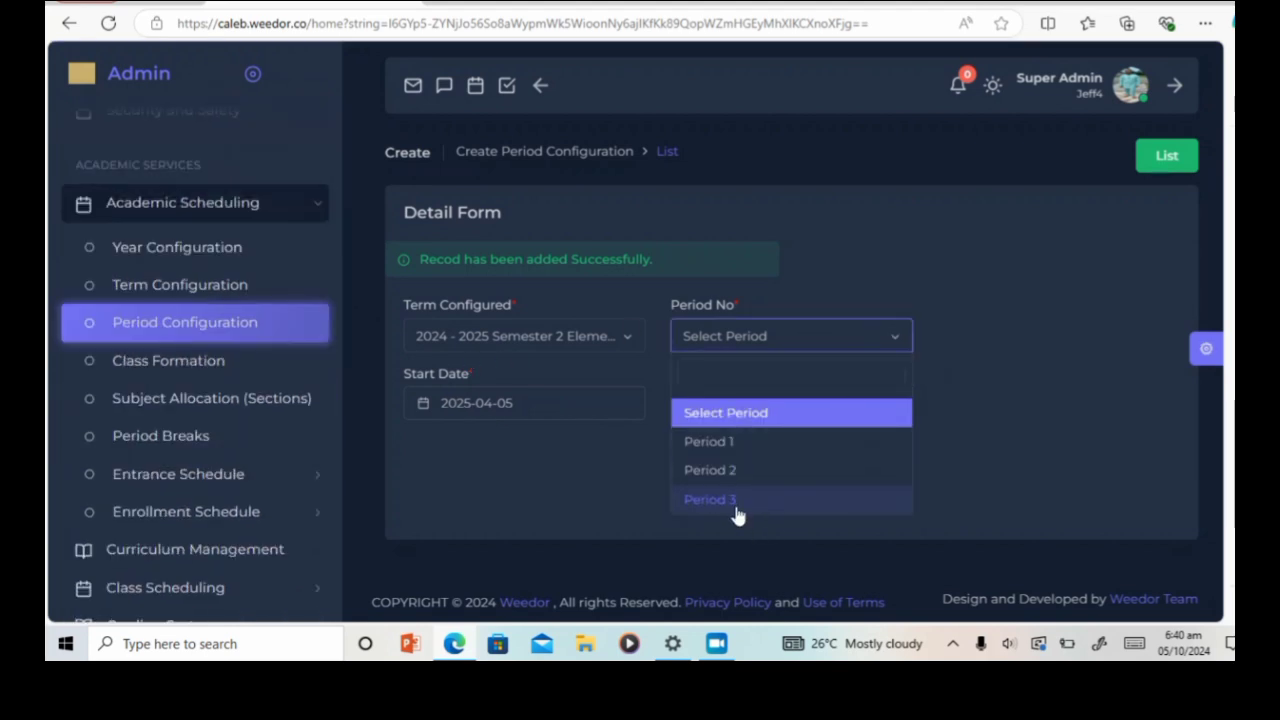
click(734, 470)
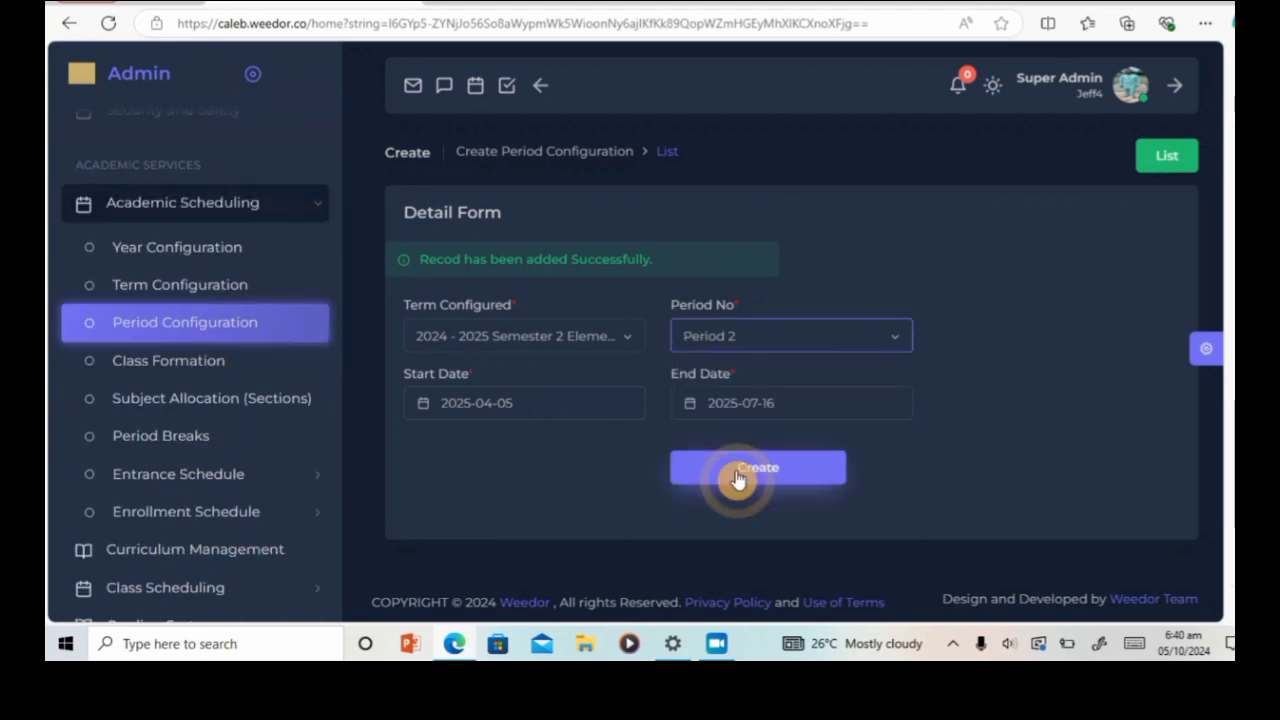
click(617, 414)
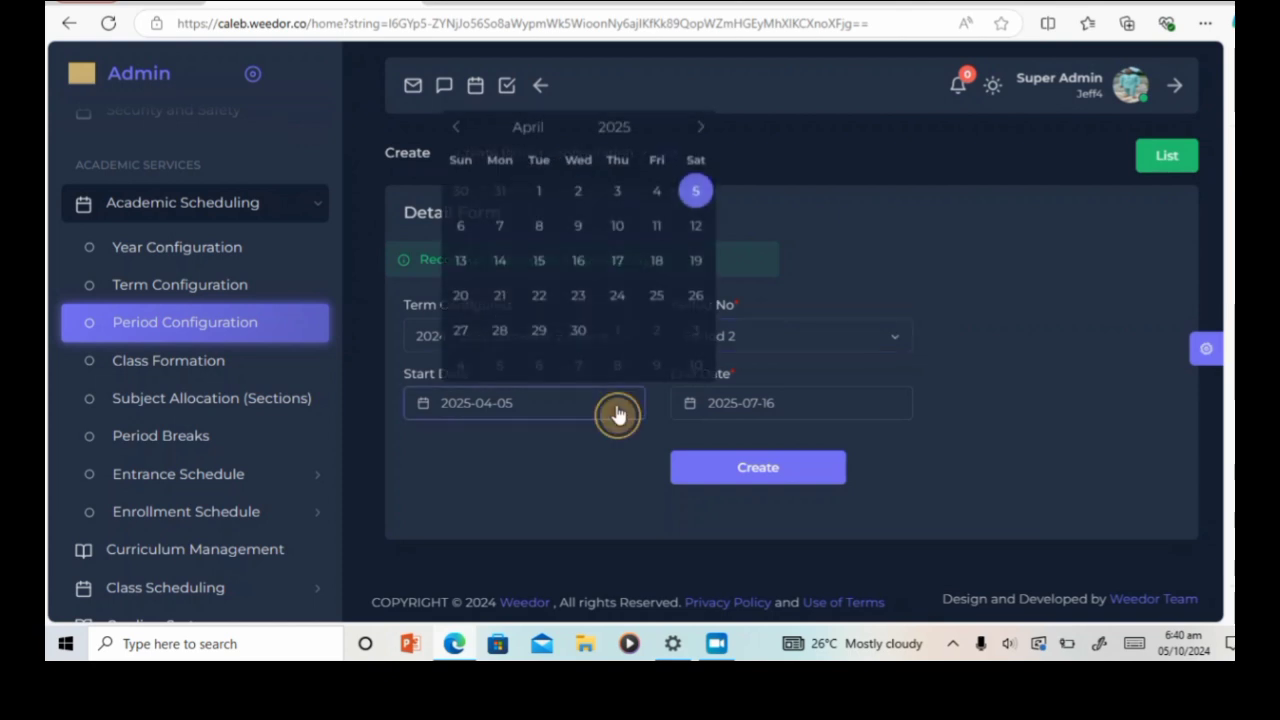
click(499, 232)
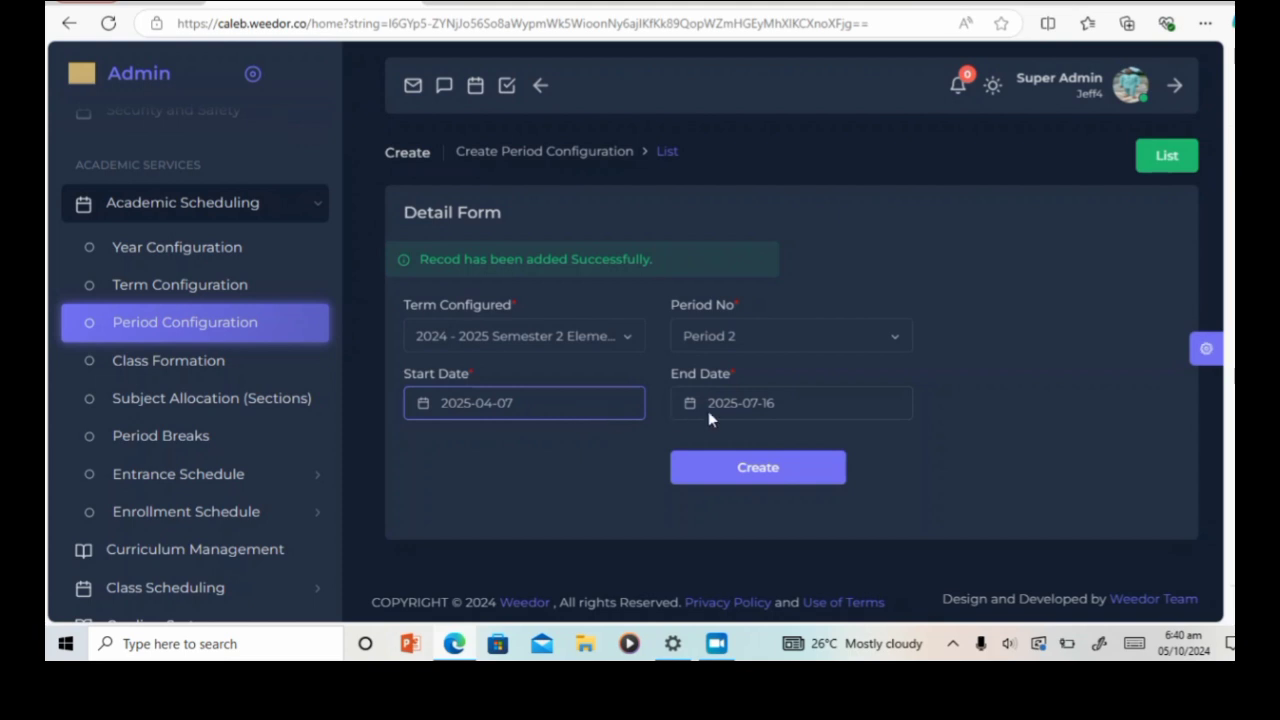
click(825, 416)
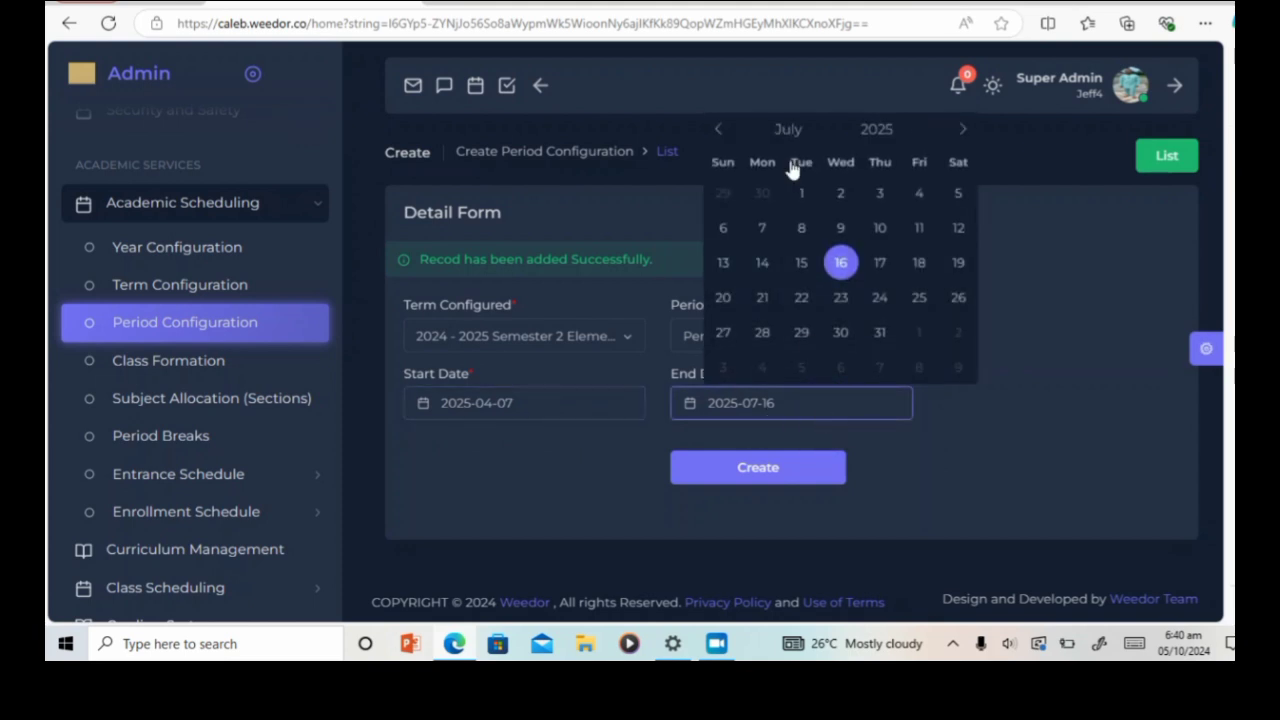
click(788, 131)
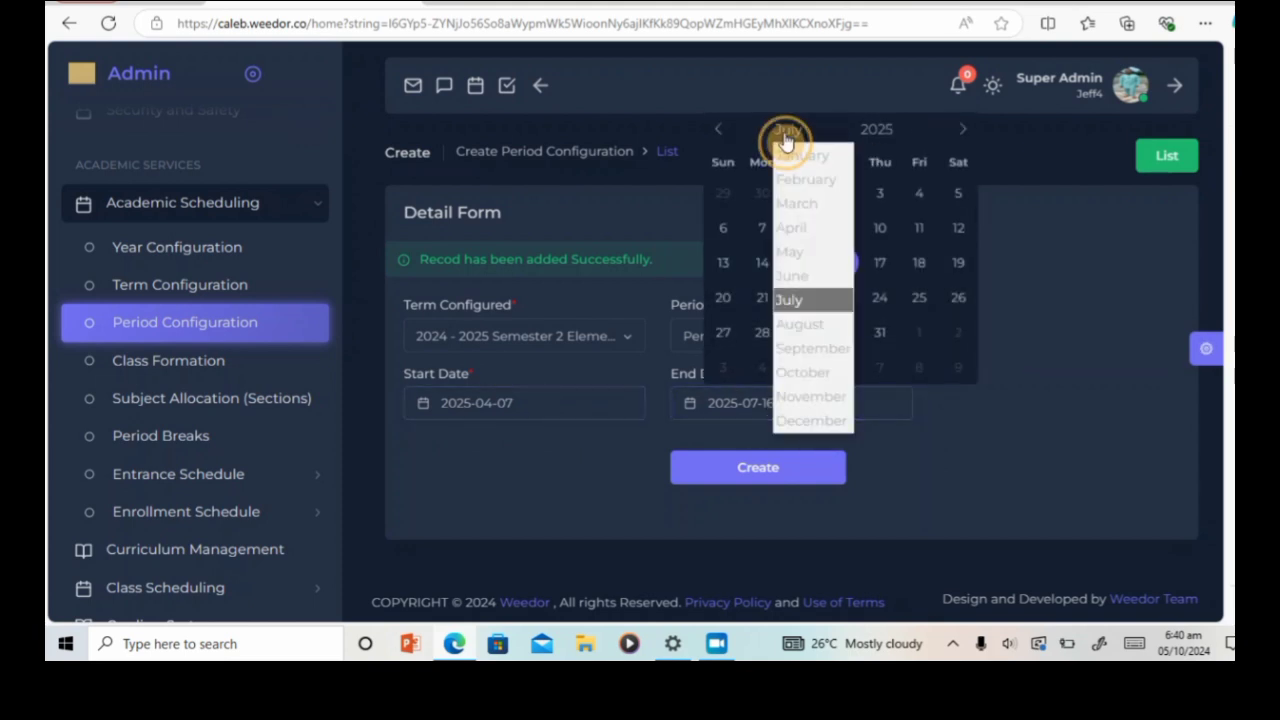
click(792, 251)
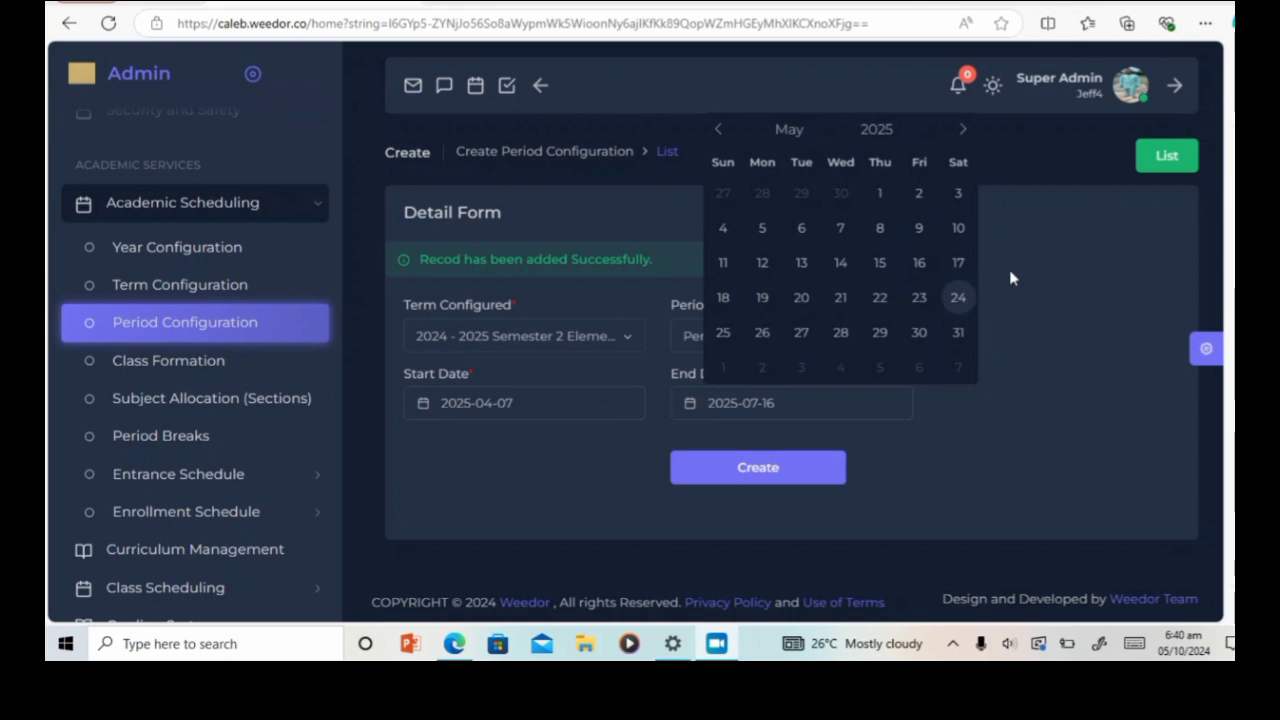
click(1026, 297)
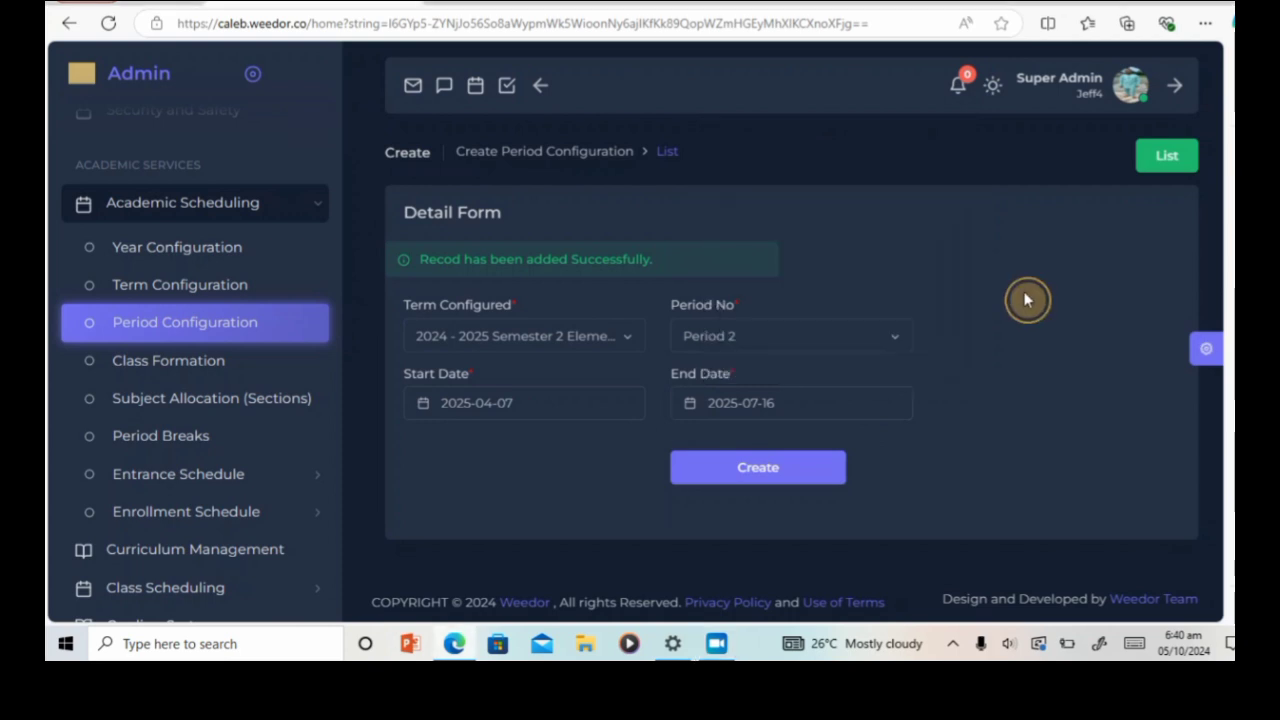
click(812, 404)
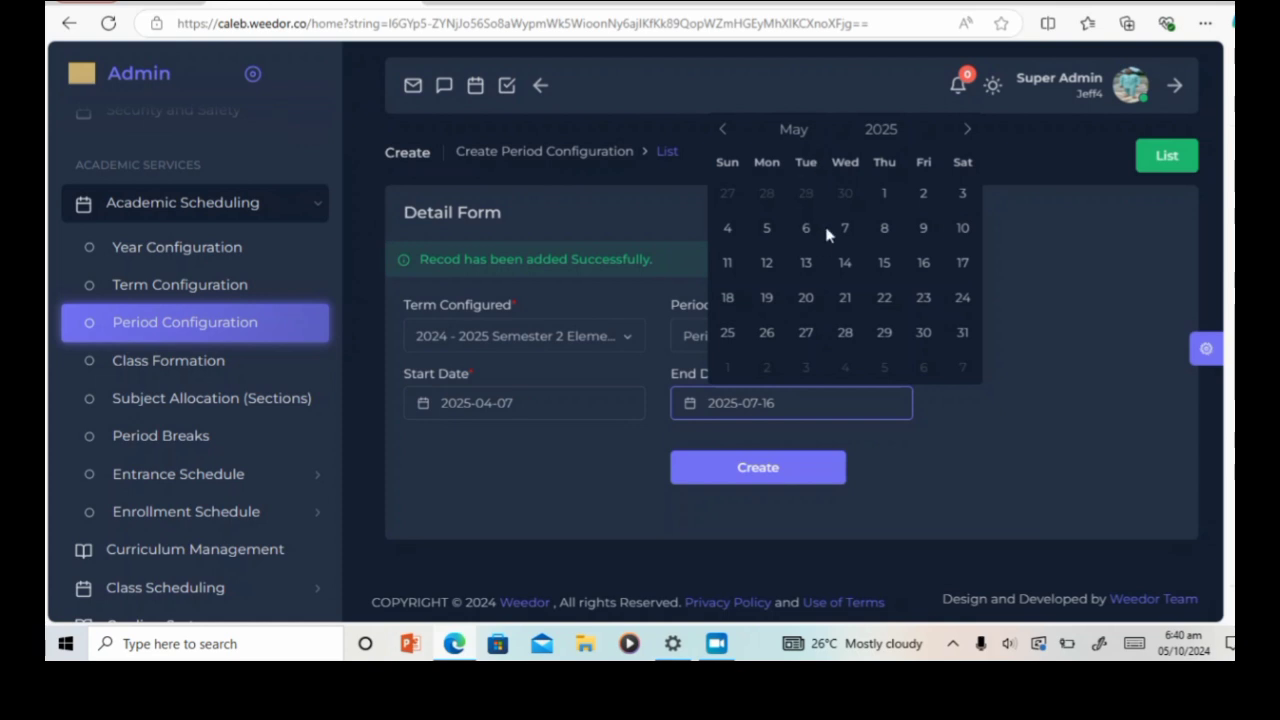
click(924, 333)
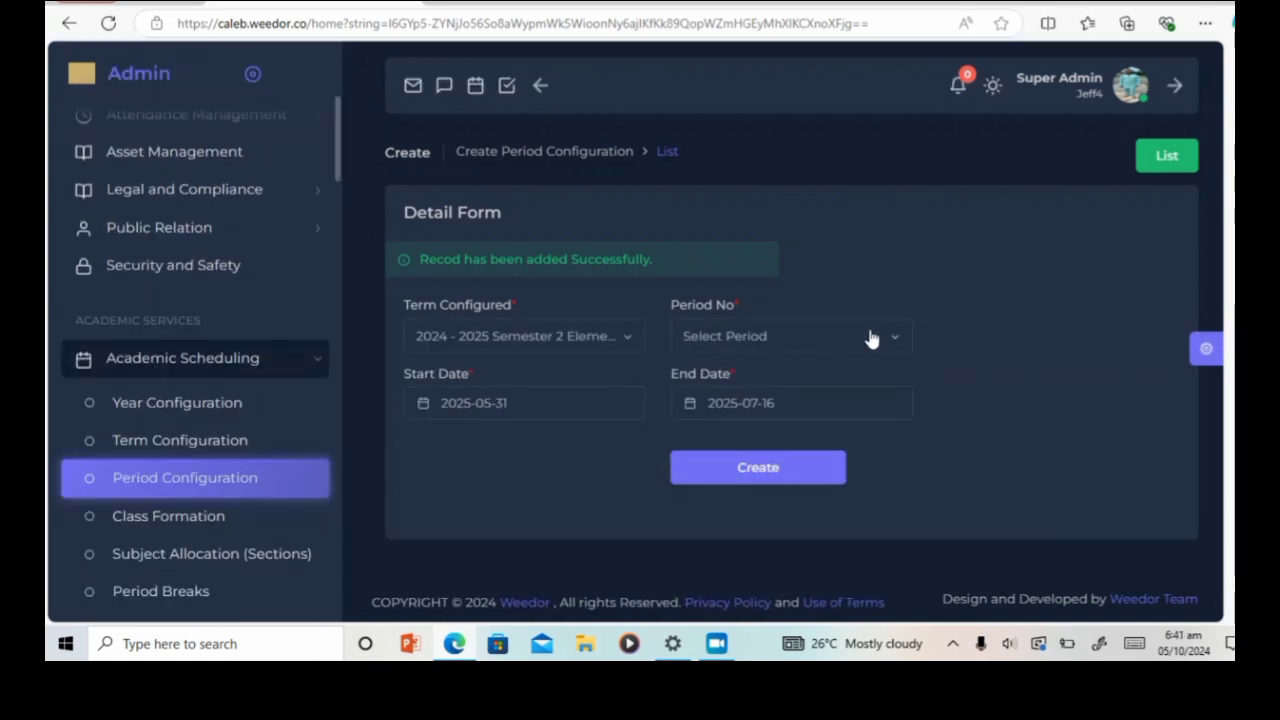
Step: Save Period 3 starting 2025-06-02, keeping the end date 2025-07-16
click(898, 342)
click(768, 503)
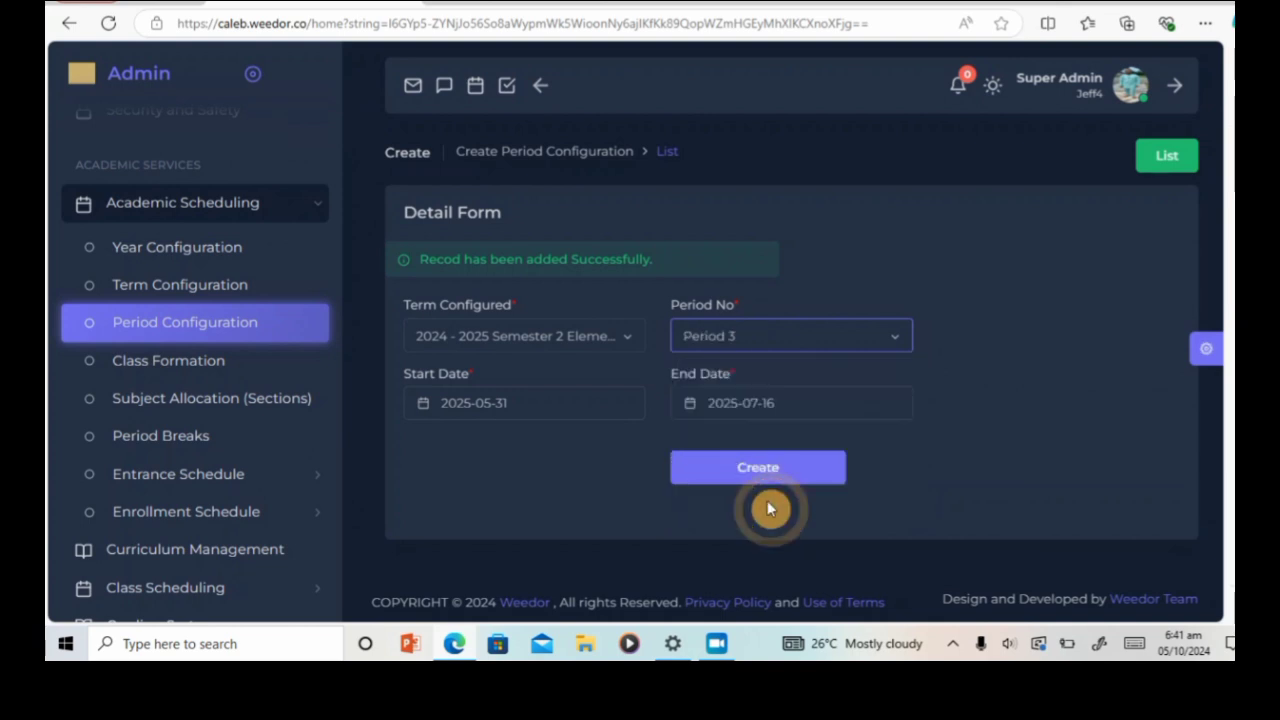
click(615, 405)
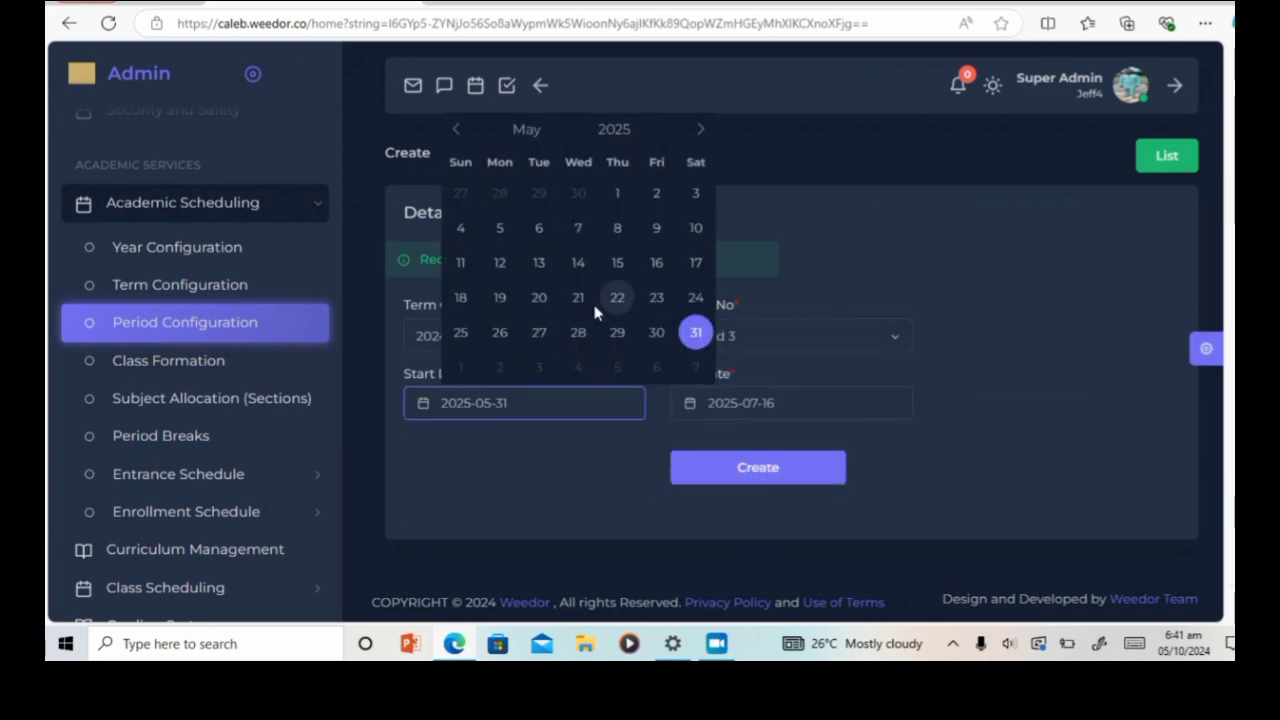
click(501, 368)
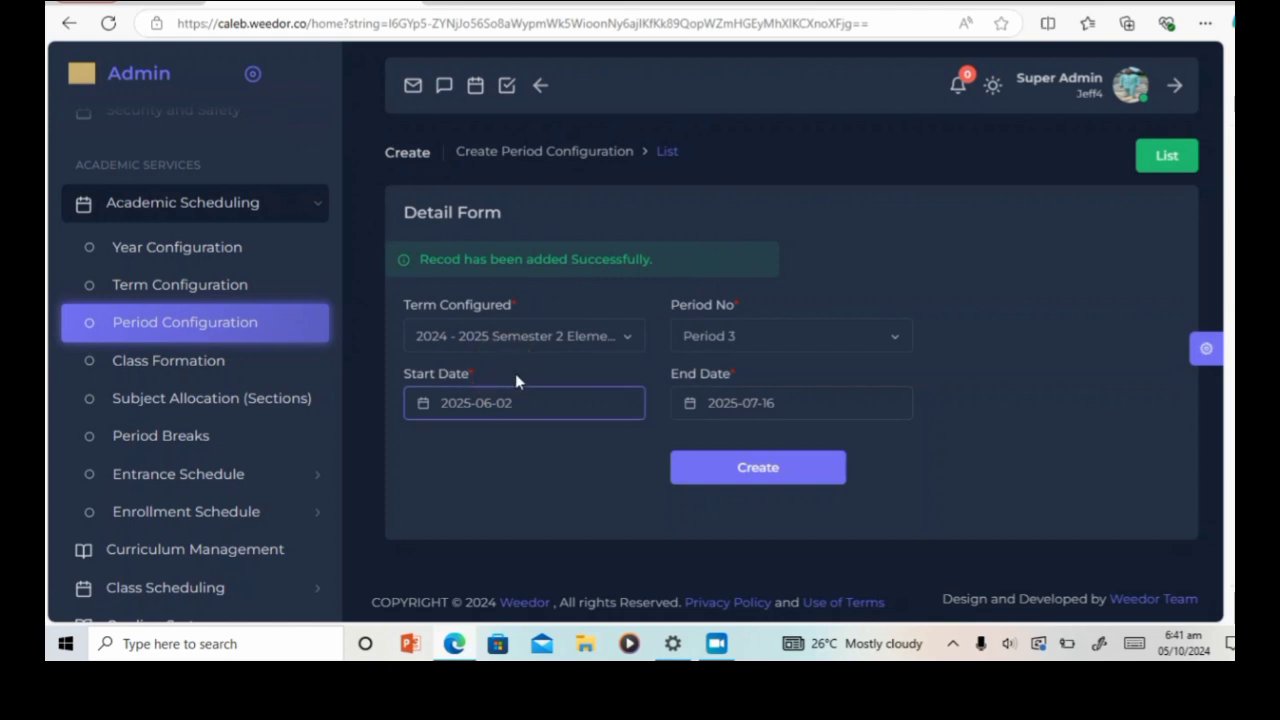
click(814, 410)
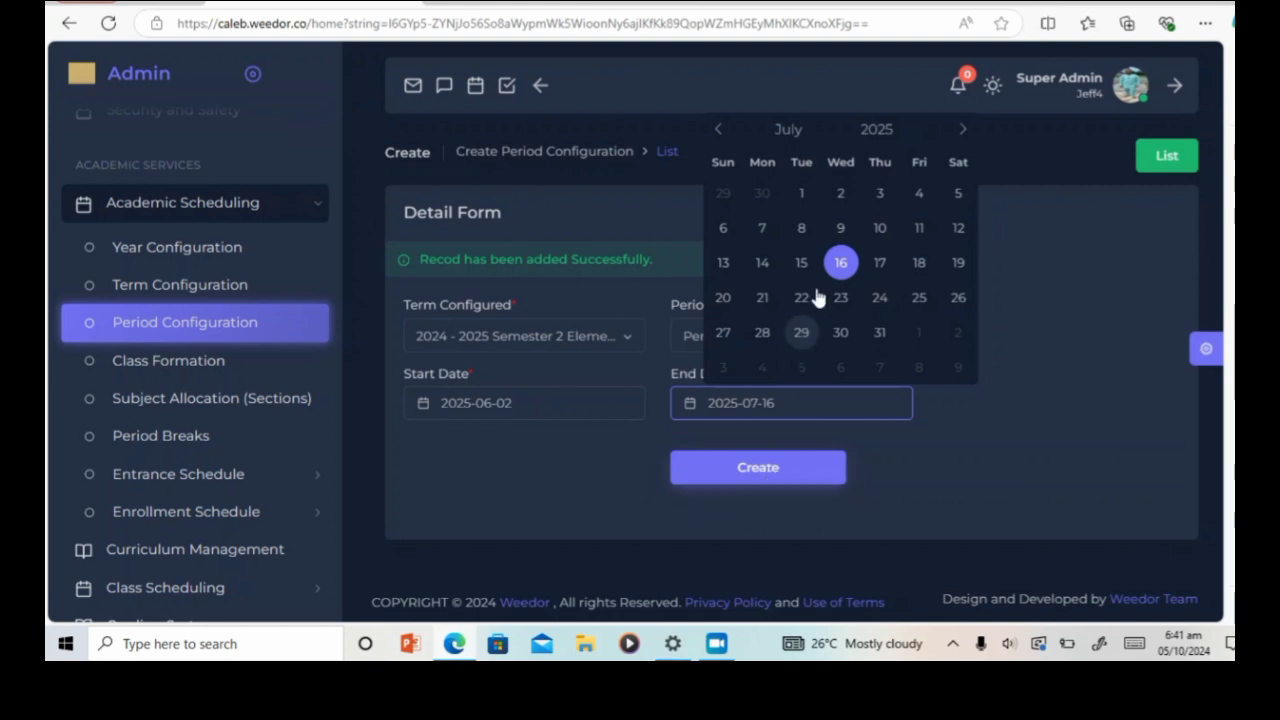
click(845, 265)
click(758, 468)
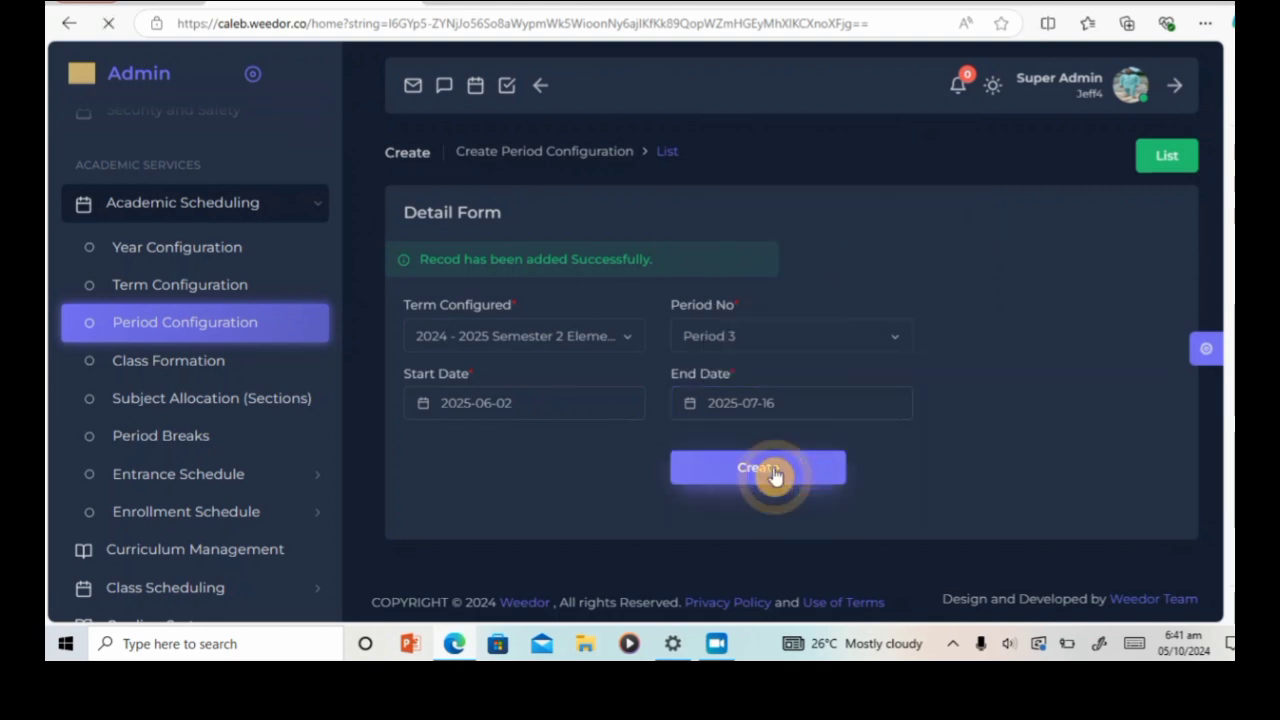
Step: Open the period list and scroll through the six saved Elementary periods
click(1168, 157)
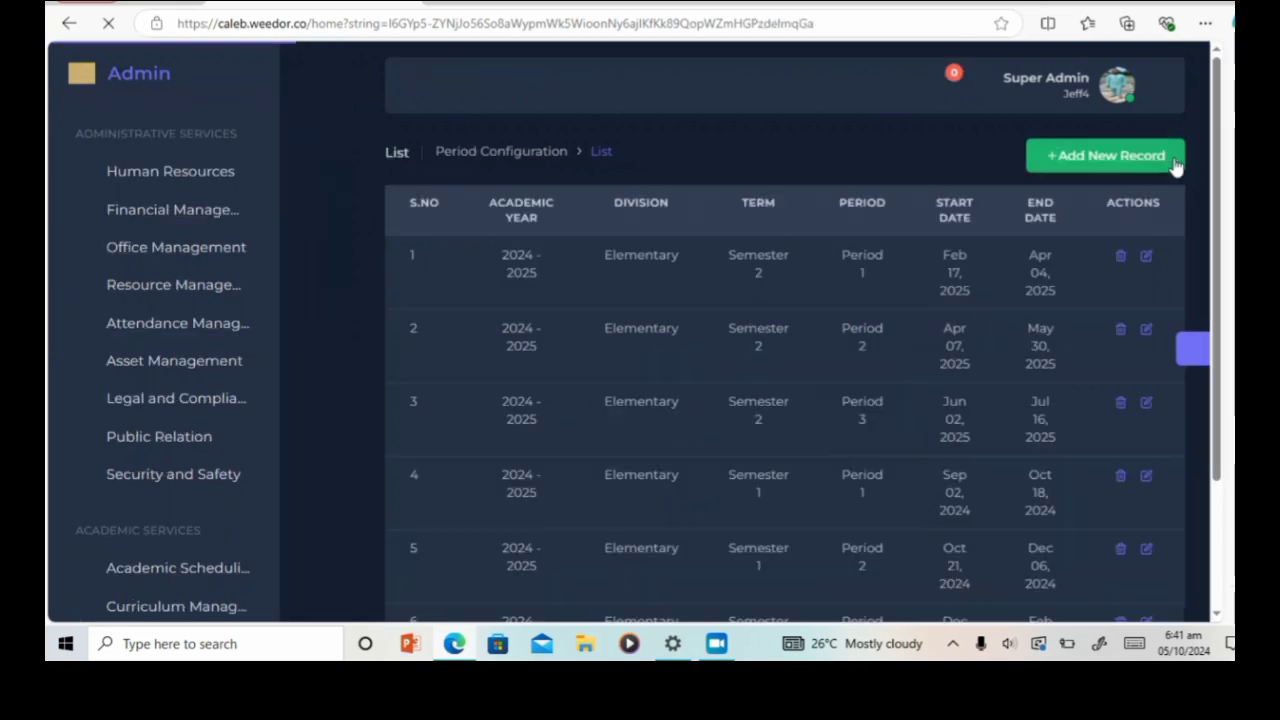
scroll(800, 393, down, 3)
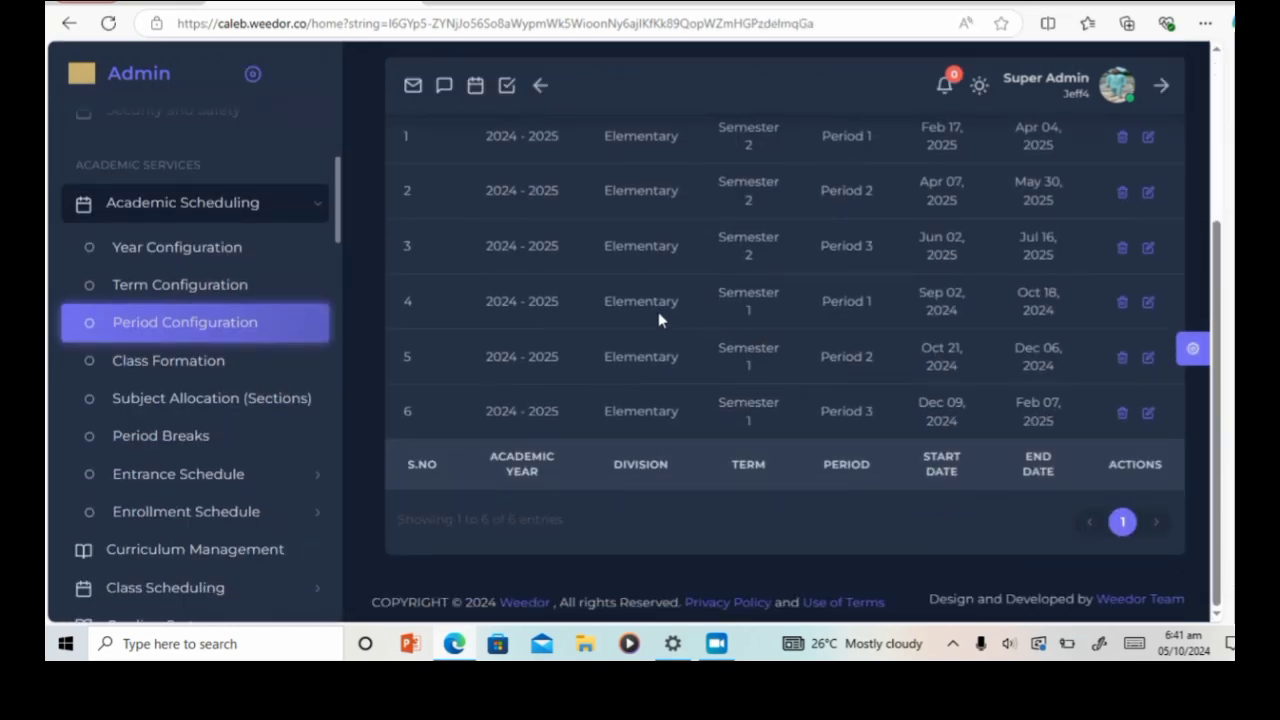
scroll(660, 321, up, 1)
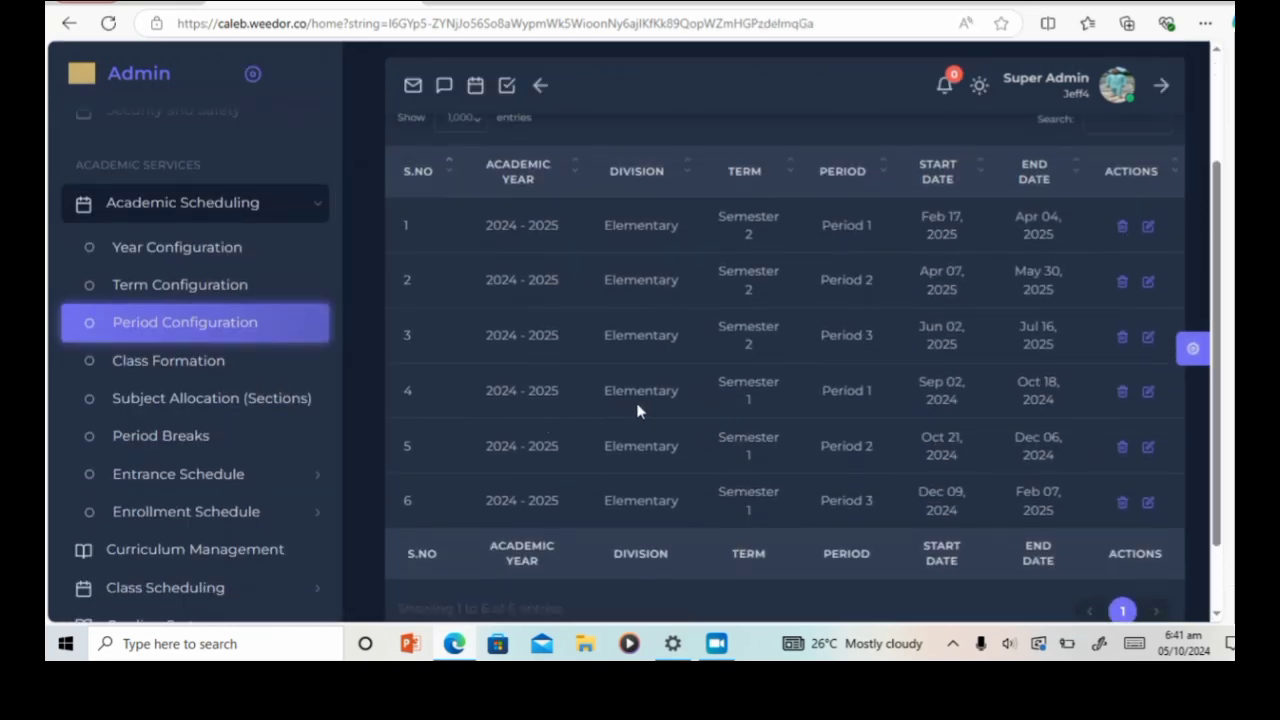